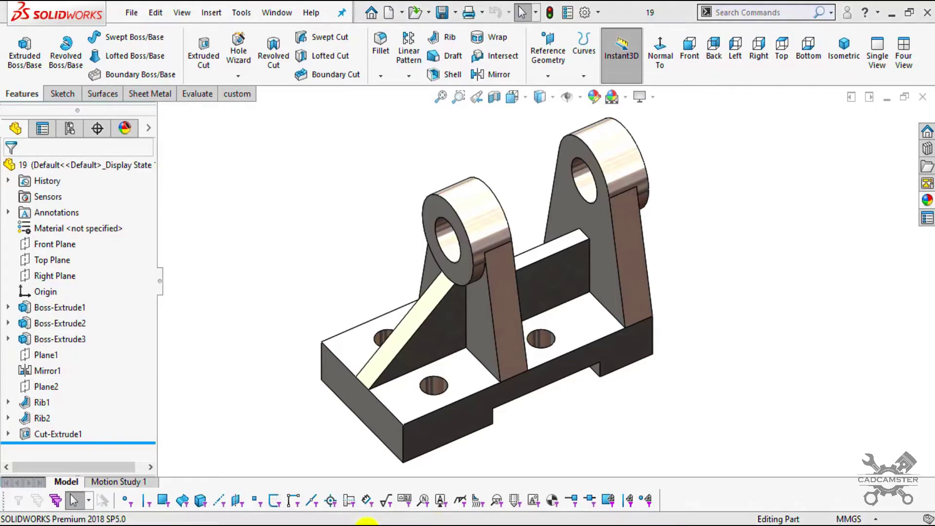
Step: Switch to Snip & Sketch and examine the dimensioned isometric drawing of the two-boss bracket
left_click(413, 524)
scroll(438, 282, "up", 5)
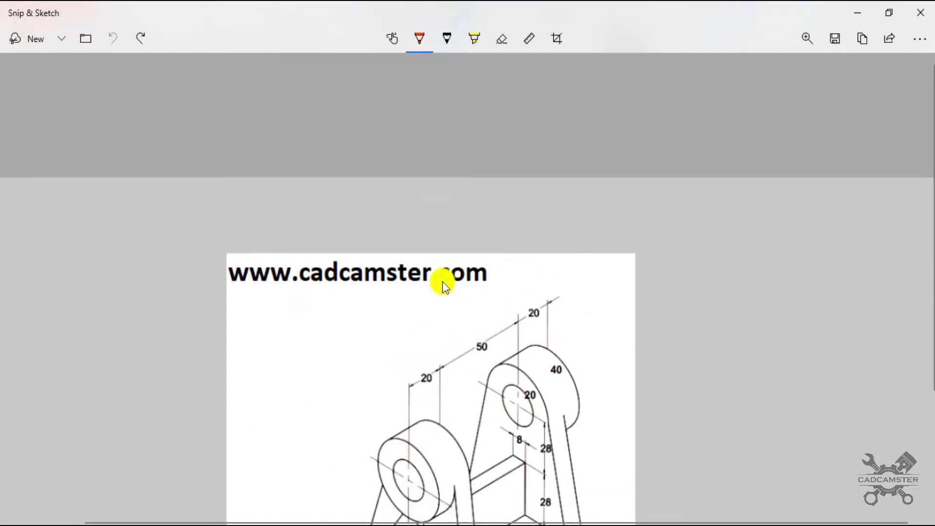
scroll(450, 336, "up", 3, "ctrl")
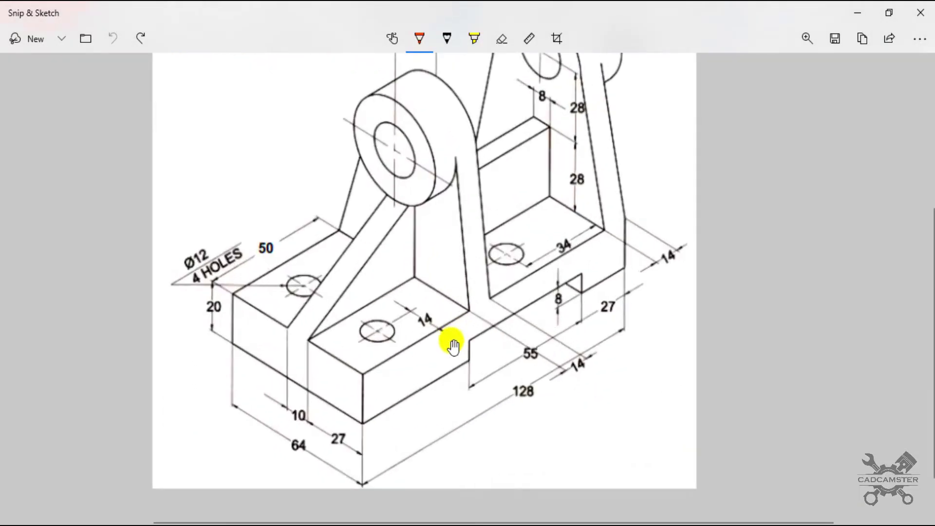
scroll(454, 342, "down", 5, "ctrl")
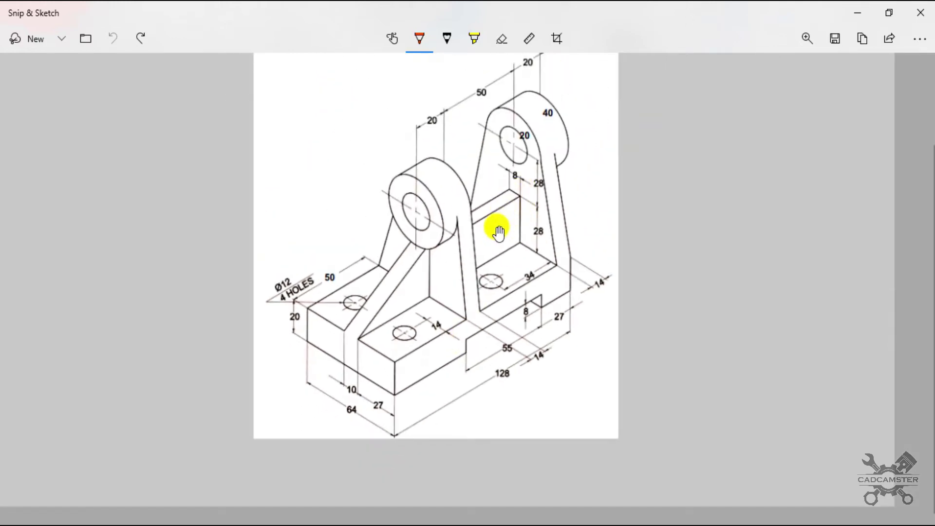
scroll(460, 290, "up", 2)
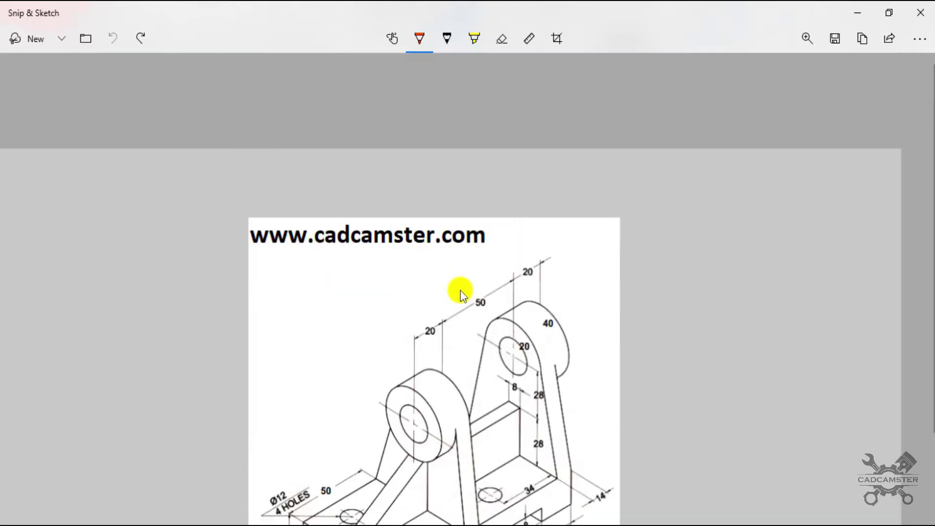
scroll(460, 290, "up", 1, "ctrl")
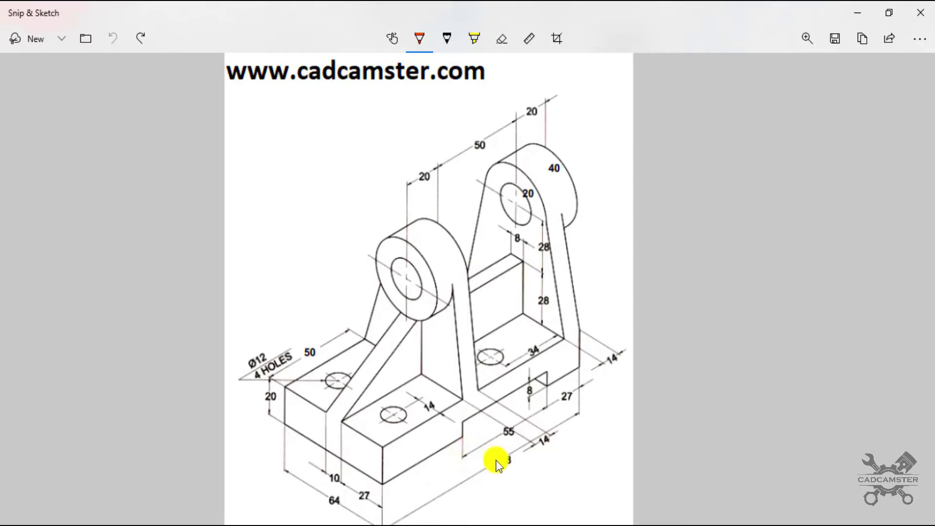
Step: Outline the base block in red pen and circle its dimensions 20, 128, 55, 8 and 64
mouse_move(381, 448)
left_mouse_down()
mouse_move(376, 473)
mouse_move(407, 487)
mouse_move(487, 464)
mouse_move(558, 422)
mouse_move(589, 336)
mouse_move(515, 358)
mouse_move(410, 410)
mouse_move(378, 446)
left_mouse_up()
scroll(286, 344, "down", 2)
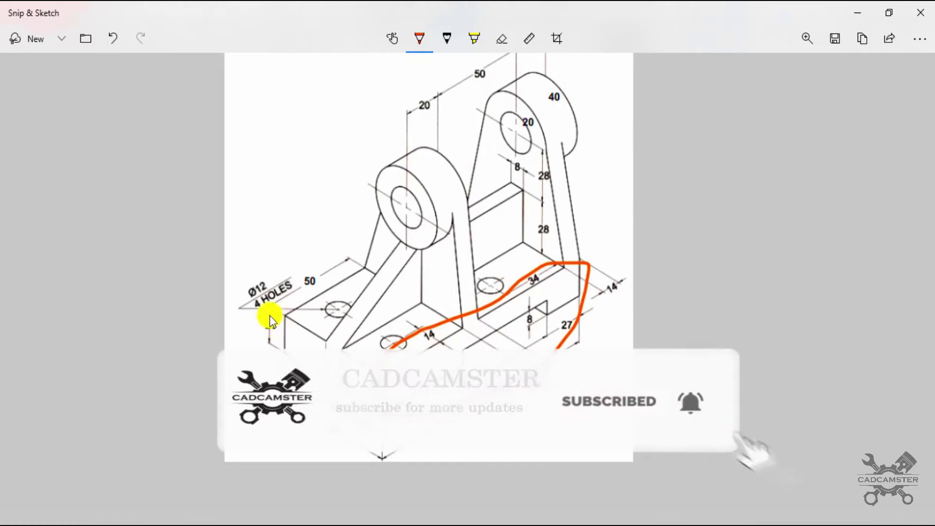
mouse_move(270, 317)
left_mouse_down()
mouse_move(263, 336)
mouse_move(277, 331)
left_mouse_up()
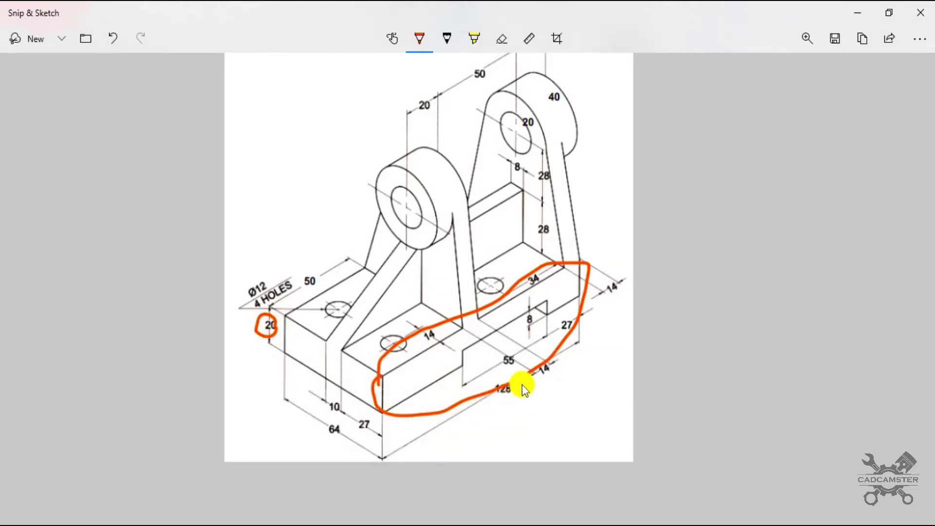
left_click_drag(512, 396, 522, 382)
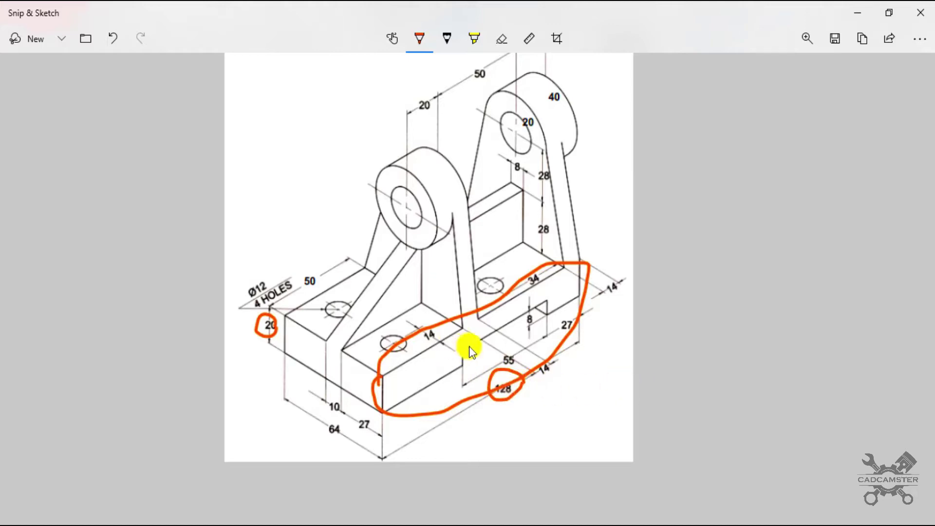
mouse_move(502, 336)
left_mouse_down()
mouse_move(484, 355)
mouse_move(511, 367)
mouse_move(512, 342)
mouse_move(529, 327)
left_mouse_up()
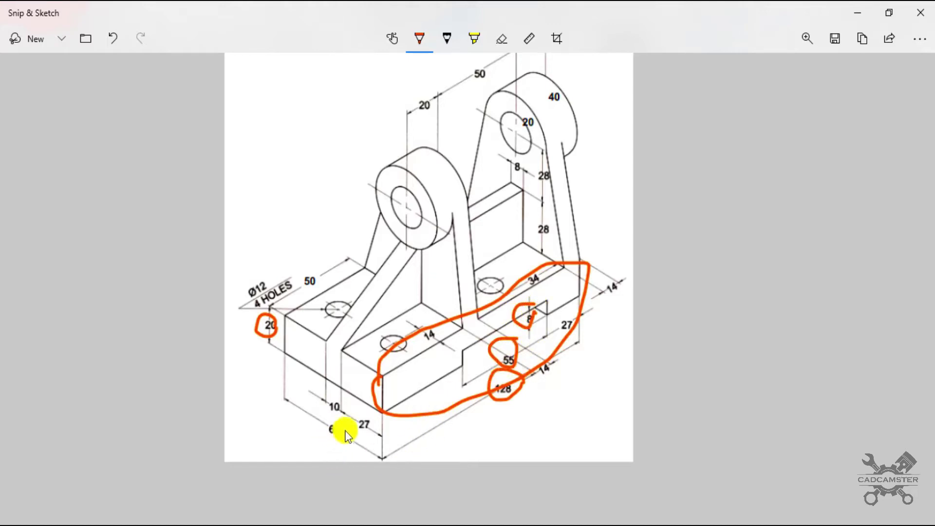
left_click_drag(326, 419, 326, 438)
Step: Circle the far cylindrical boss on the drawing and mark its bore in red pen
scroll(338, 449, "up", 4, "ctrl")
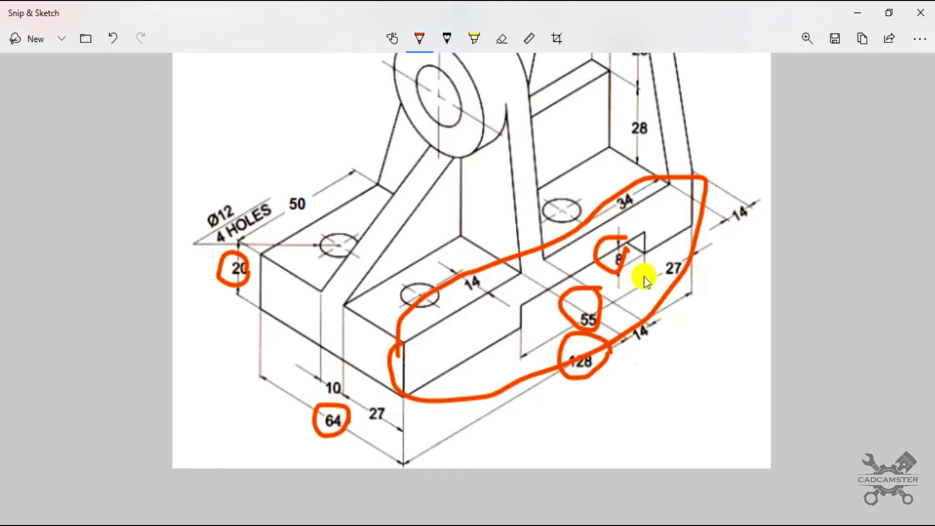
scroll(566, 361, "up", 4)
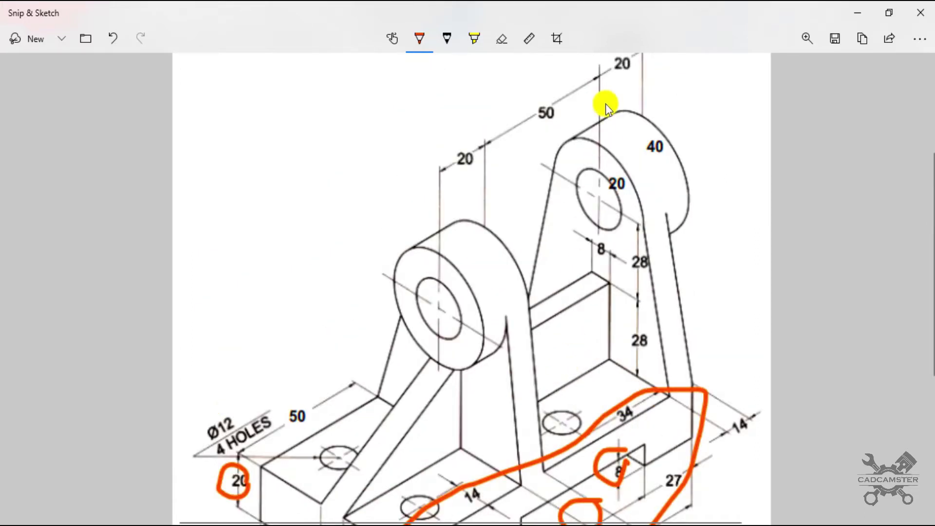
mouse_move(655, 106)
left_mouse_down()
mouse_move(564, 112)
mouse_move(541, 205)
mouse_move(579, 272)
mouse_move(688, 248)
mouse_move(706, 145)
mouse_move(638, 87)
left_mouse_up()
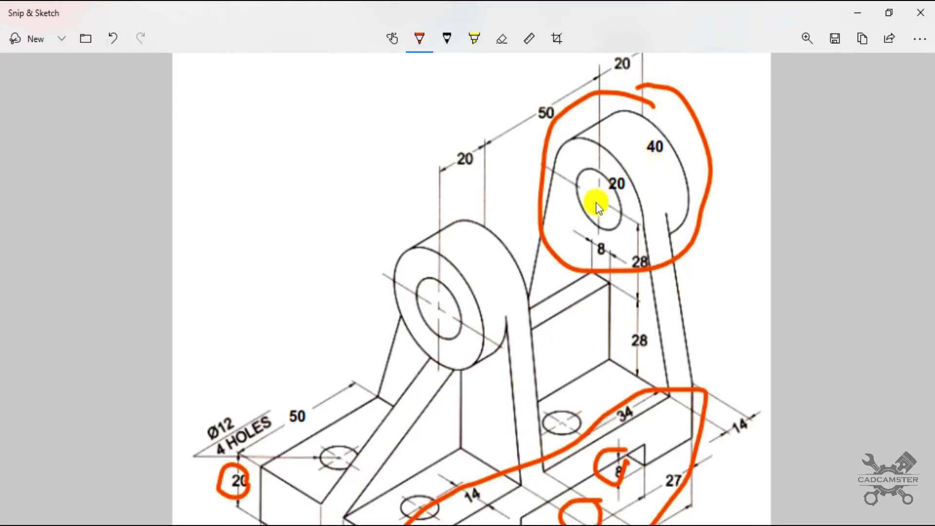
left_click_drag(599, 188, 602, 209)
scroll(412, 151, "down", 4)
scroll(434, 295, "up", 4)
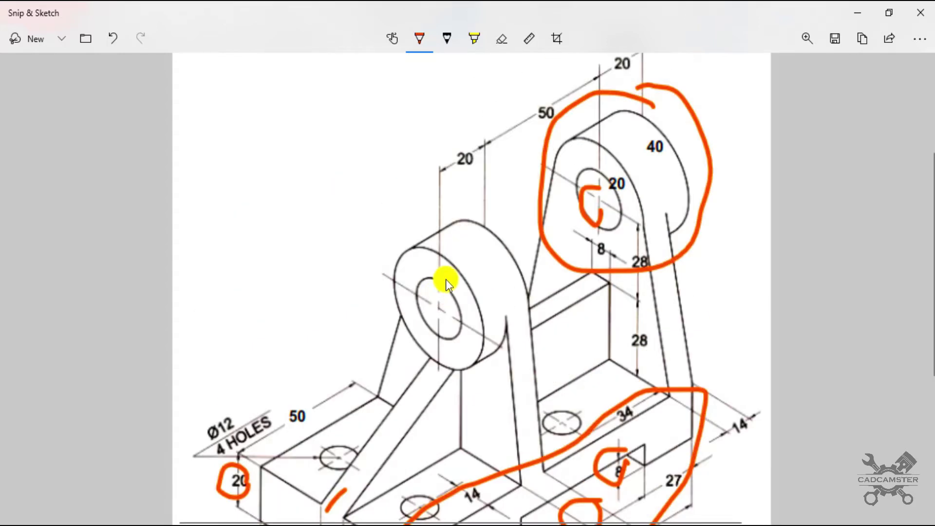
Step: Circle the bore dimension 20 and the outer dimension 40 on the far boss
scroll(446, 279, "down", 3)
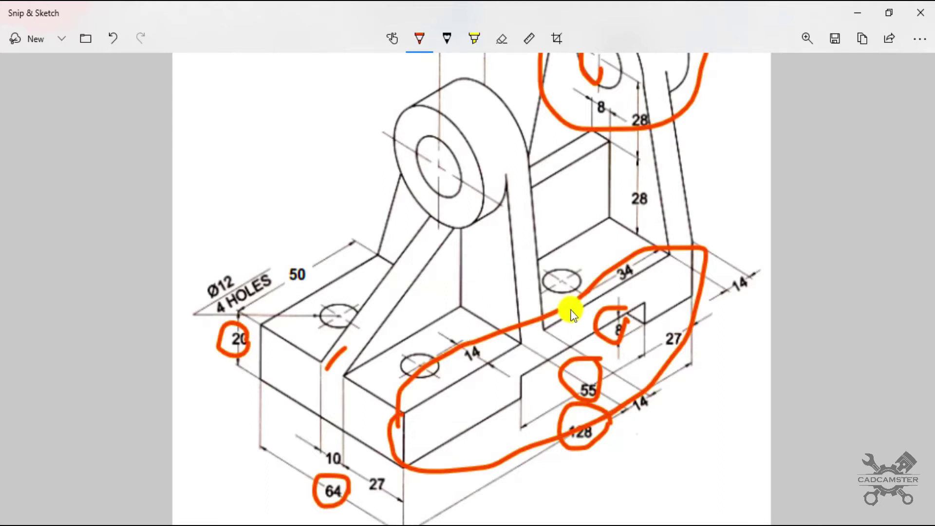
scroll(570, 308, "up", 3)
scroll(600, 197, "up", 2)
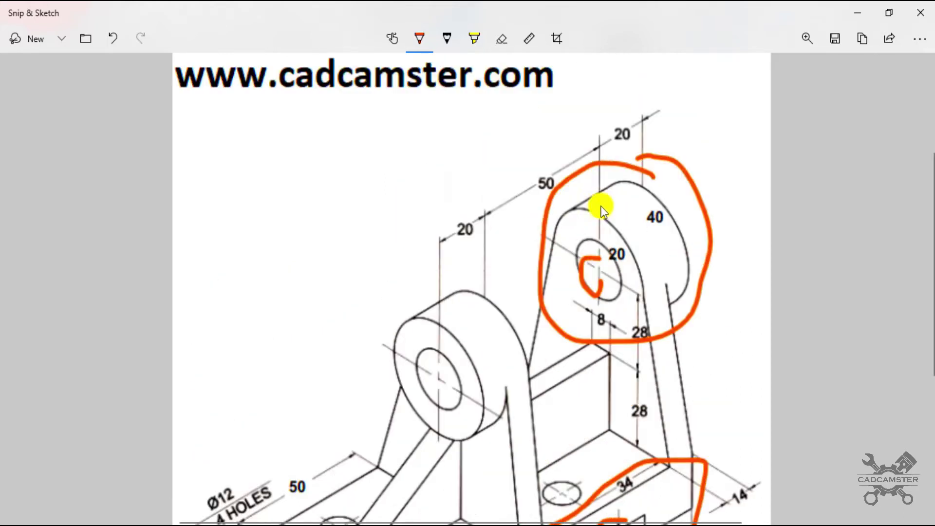
scroll(598, 204, "down", 2)
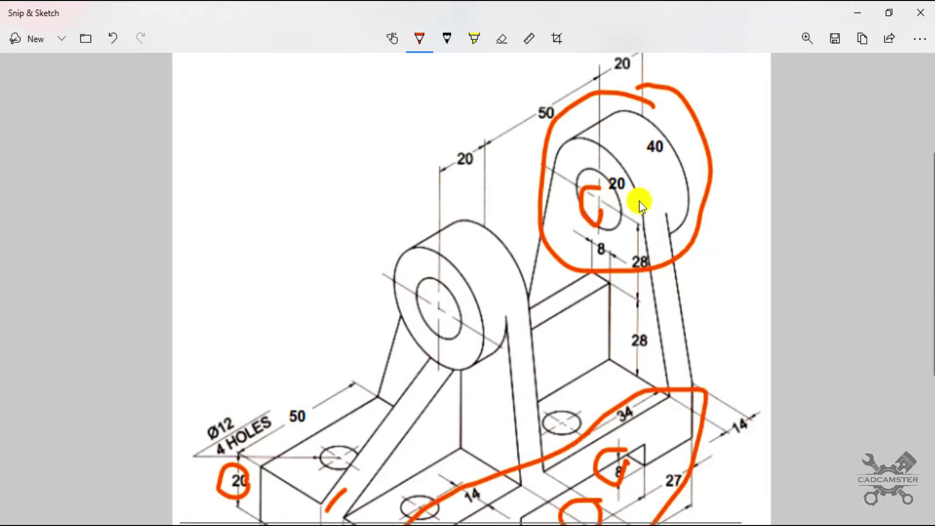
left_click_drag(622, 168, 603, 165)
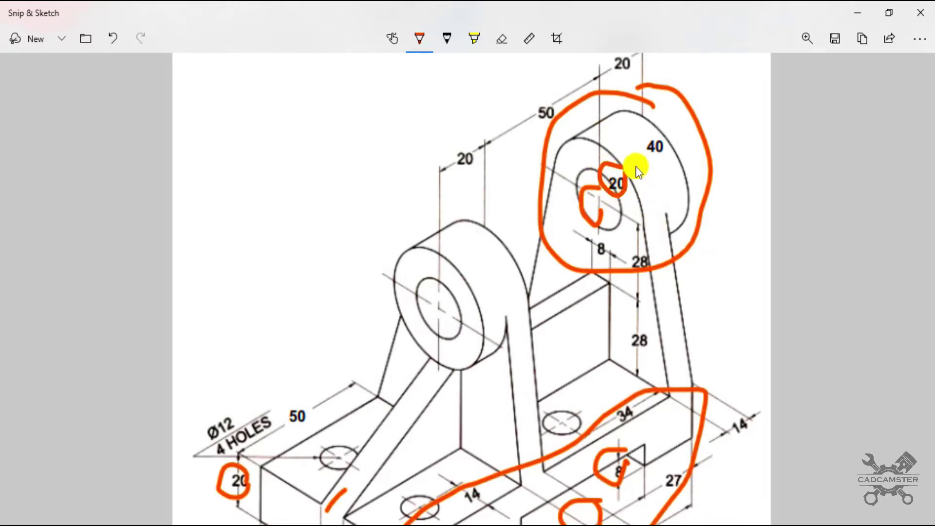
mouse_move(657, 131)
left_mouse_down()
mouse_move(660, 159)
mouse_move(662, 140)
mouse_move(662, 150)
mouse_move(649, 148)
mouse_move(673, 159)
left_mouse_up()
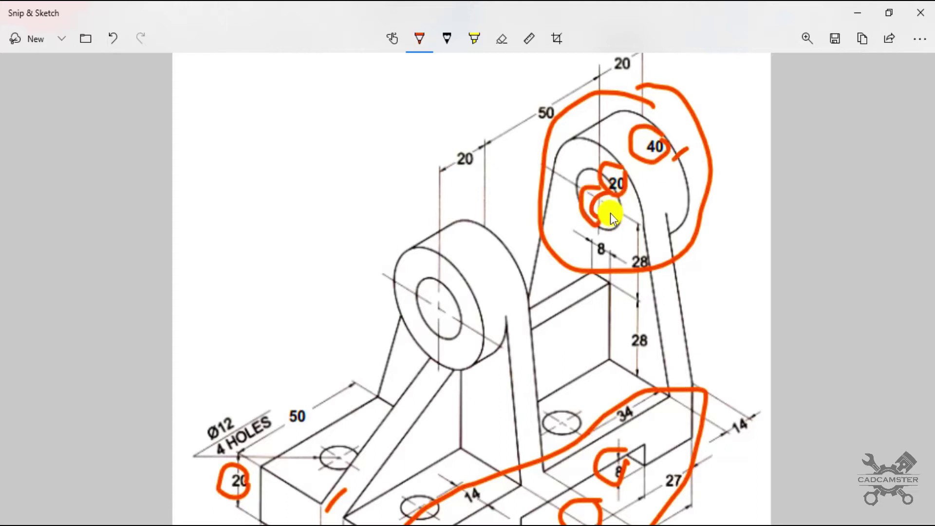
Step: Undo all red pen marks on the base block and far boss
key("ctrl+z")
key("ctrl+z")
key("ctrl+z")
key("ctrl+z")
key("ctrl+z")
key("ctrl+z")
key("ctrl+z")
key("ctrl+z")
key("ctrl+z")
key("ctrl+z")
key("ctrl+z")
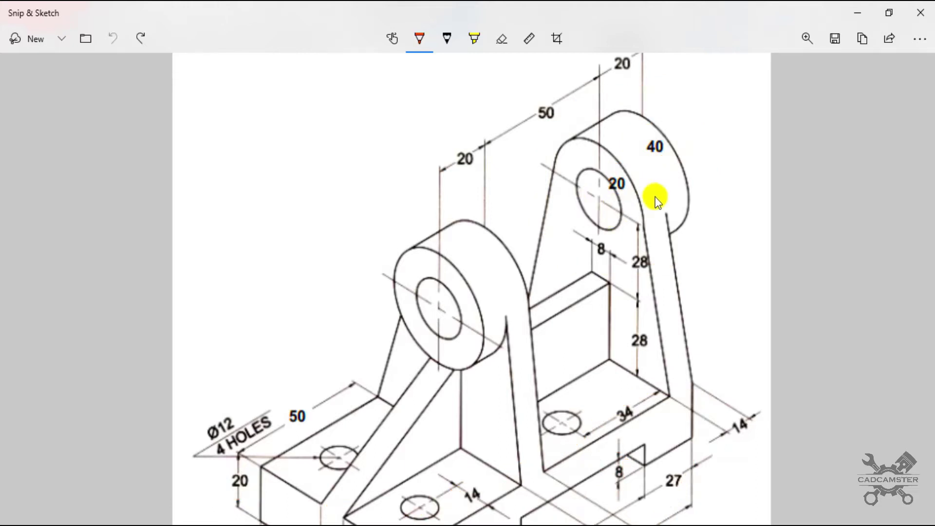
Step: Mark the far boss's width with a double-headed arrow and circle its 20 dimension above
scroll(679, 272, "up", 2)
scroll(659, 282, "up", 1, "ctrl")
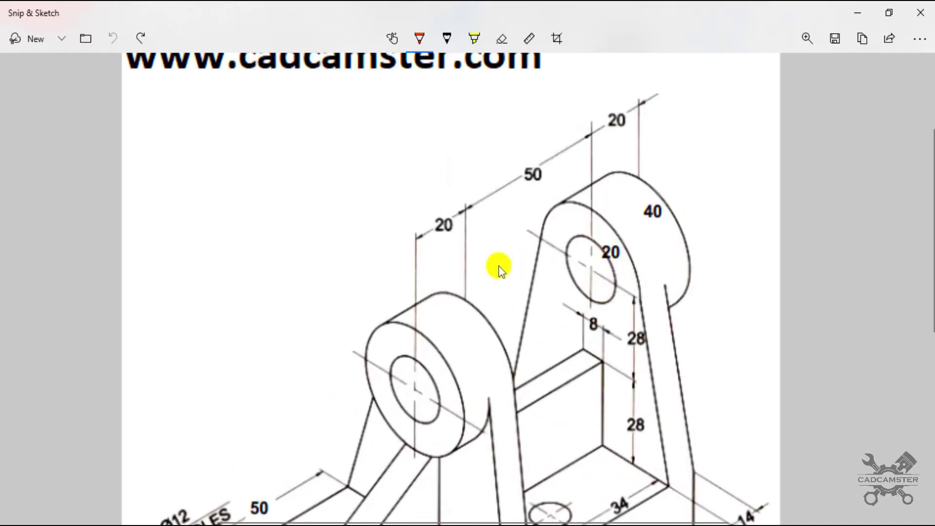
scroll(487, 258, "down", 4)
scroll(476, 252, "up", 4)
mouse_move(665, 225)
left_mouse_down()
mouse_move(685, 222)
mouse_move(637, 251)
mouse_move(628, 232)
mouse_move(628, 250)
mouse_move(646, 259)
left_mouse_up()
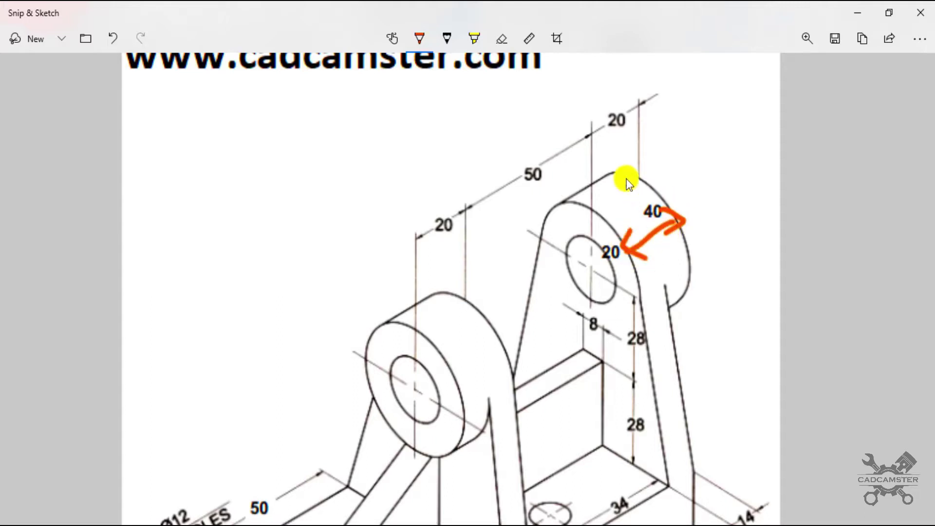
mouse_move(632, 98)
left_mouse_down()
mouse_move(599, 103)
mouse_move(612, 136)
left_mouse_up()
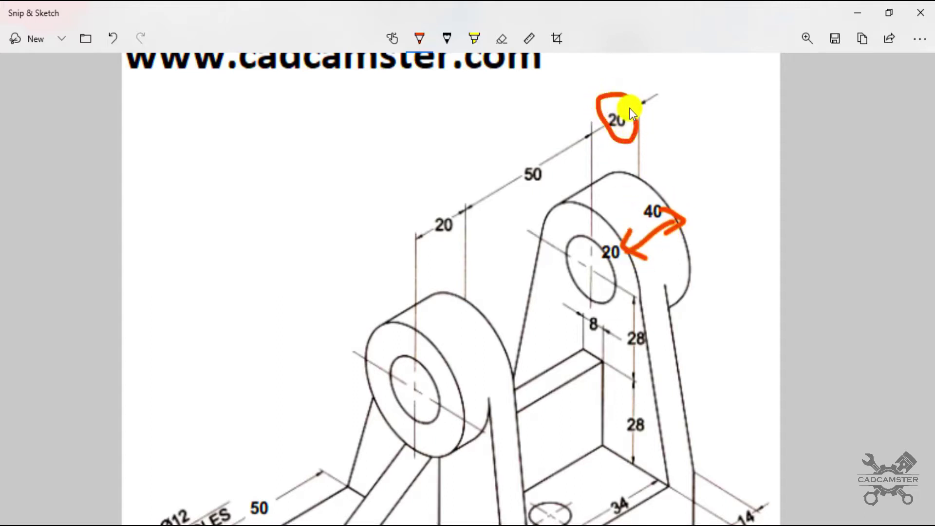
Step: Circle the 14 thickness dimension, mark the near upright's thickness with an arrow, and annotate the boss's protrusion as 6mm
scroll(684, 168, "down", 5)
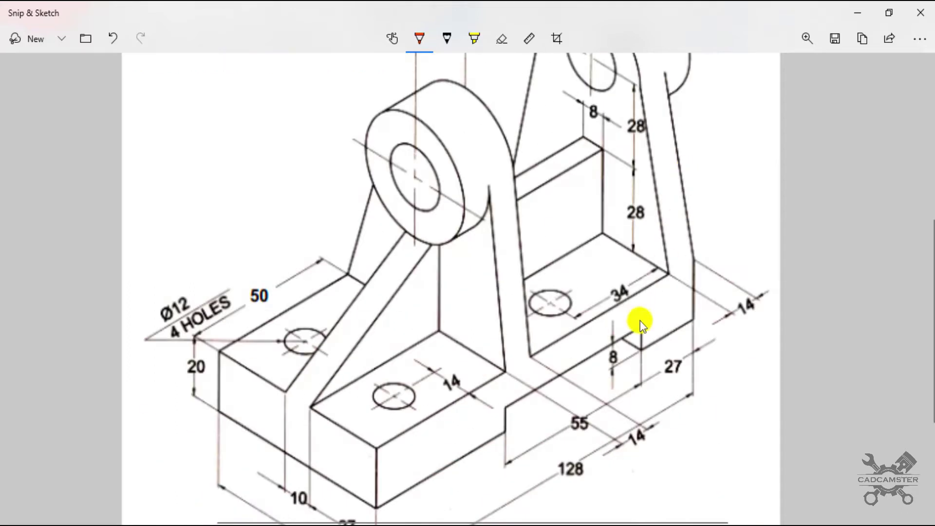
left_click_drag(653, 430, 623, 426)
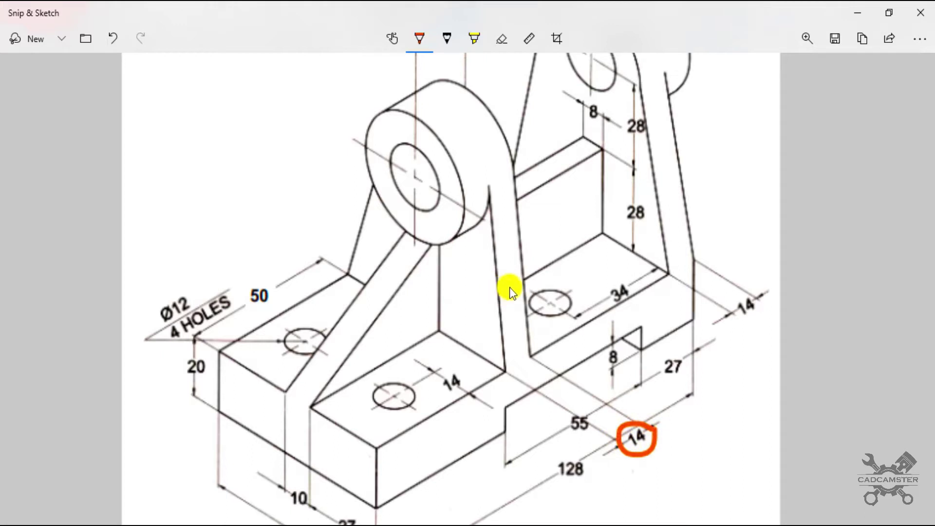
mouse_move(517, 278)
left_mouse_down()
mouse_move(529, 274)
mouse_move(524, 287)
left_mouse_up()
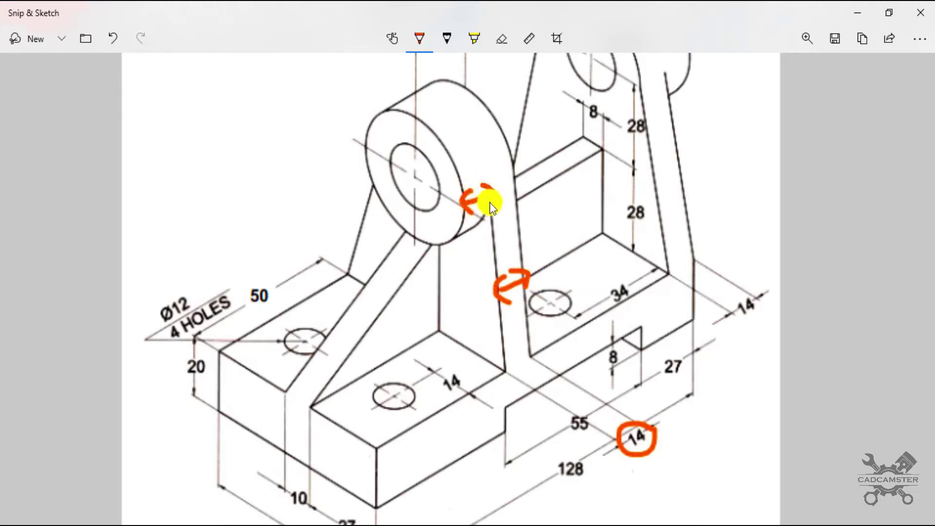
mouse_move(491, 204)
left_mouse_down()
mouse_move(466, 252)
mouse_move(477, 236)
mouse_move(482, 249)
mouse_move(484, 234)
mouse_move(490, 250)
mouse_move(509, 234)
mouse_move(513, 246)
mouse_move(529, 246)
left_mouse_up()
scroll(689, 331, "up", 4)
scroll(689, 331, "down", 7)
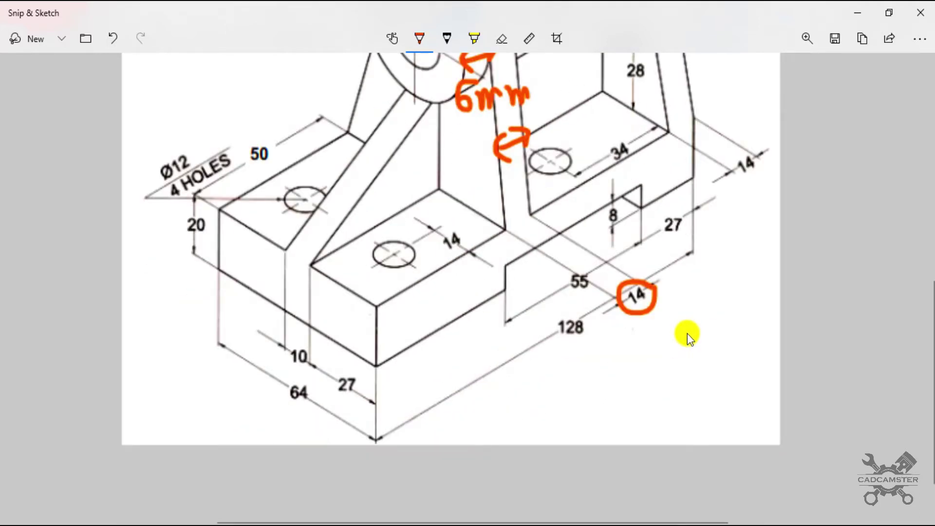
Step: Circle the Ø12 hole callout and mark the front hole's distance to the near upright's base edge as 34
scroll(688, 333, "up", 2)
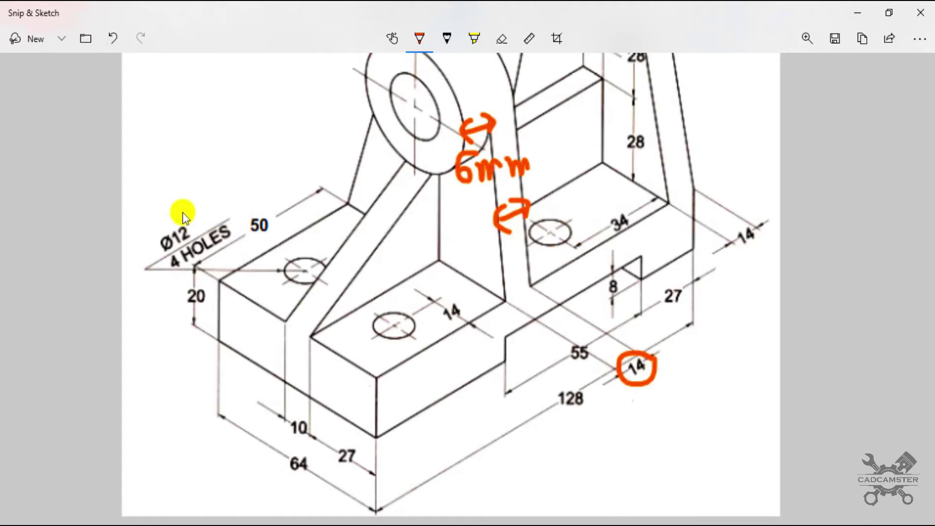
mouse_move(160, 233)
left_mouse_down()
mouse_move(176, 246)
mouse_move(187, 213)
left_mouse_up()
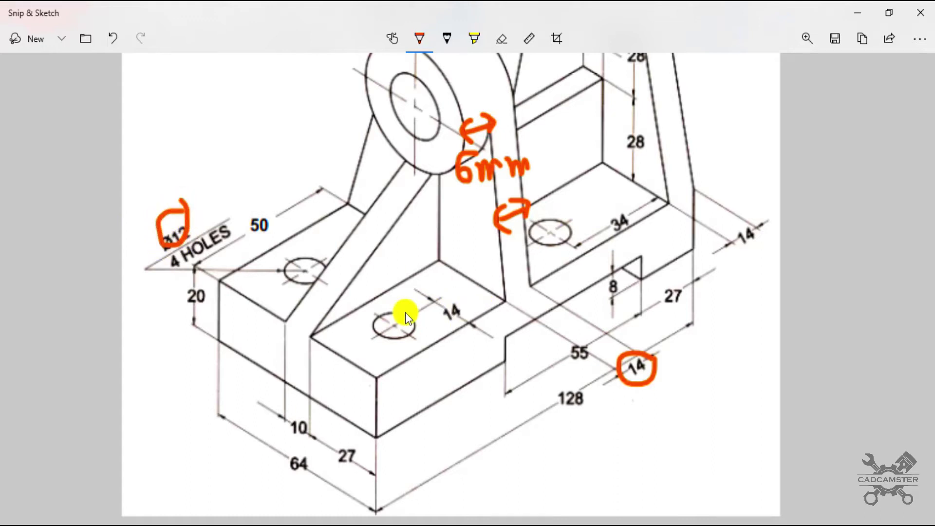
left_click_drag(390, 323, 458, 279)
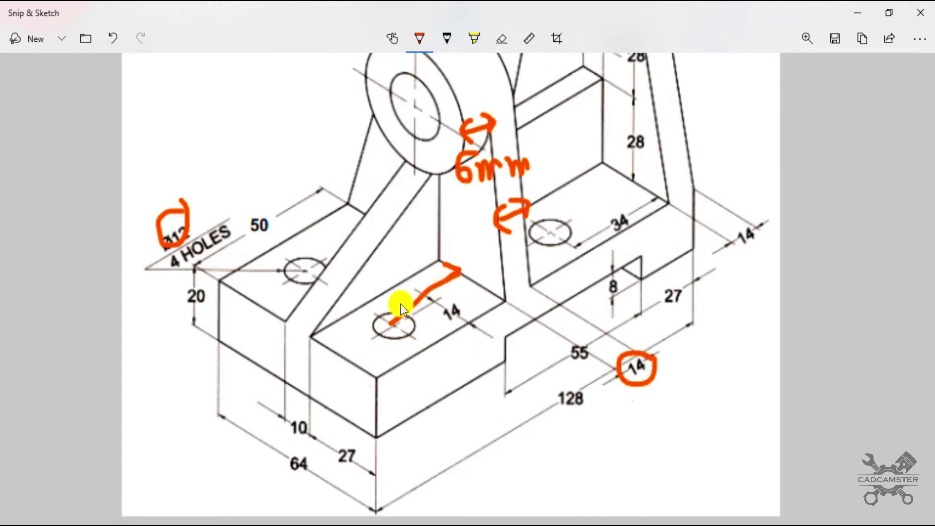
mouse_move(401, 308)
left_mouse_down()
mouse_move(382, 331)
mouse_move(414, 348)
mouse_move(432, 331)
mouse_move(463, 377)
left_mouse_up()
scroll(533, 370, "up", 2)
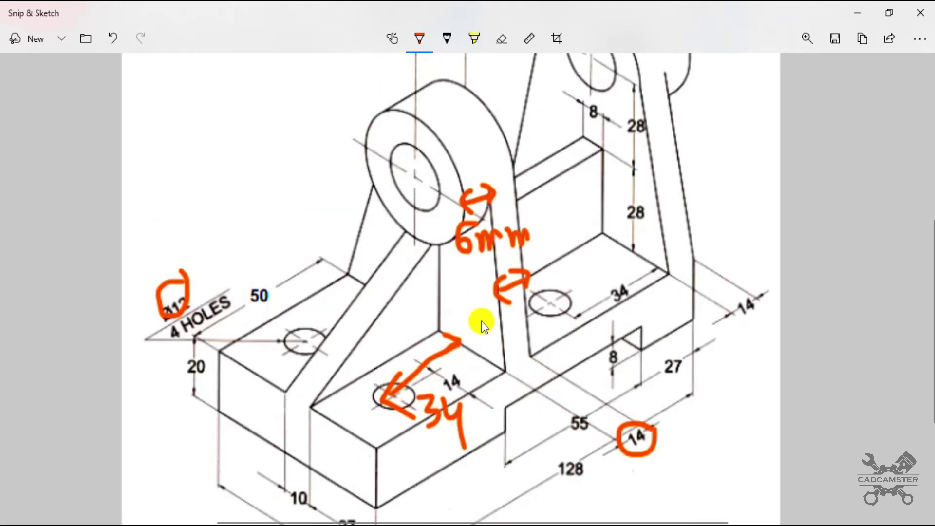
left_click_drag(459, 340, 500, 361)
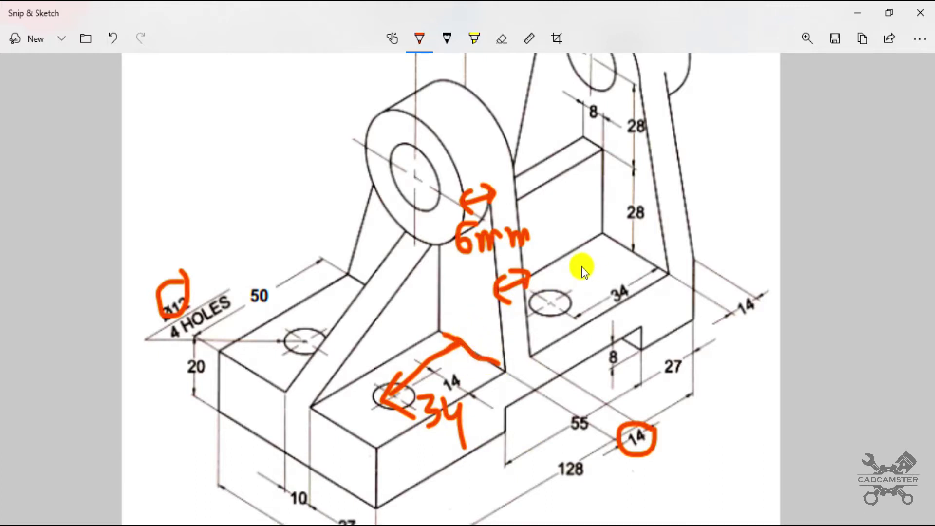
Step: Undo all pen marks for the boss width, upright thickness and hole position
scroll(552, 295, "up", 6)
scroll(551, 295, "down", 4)
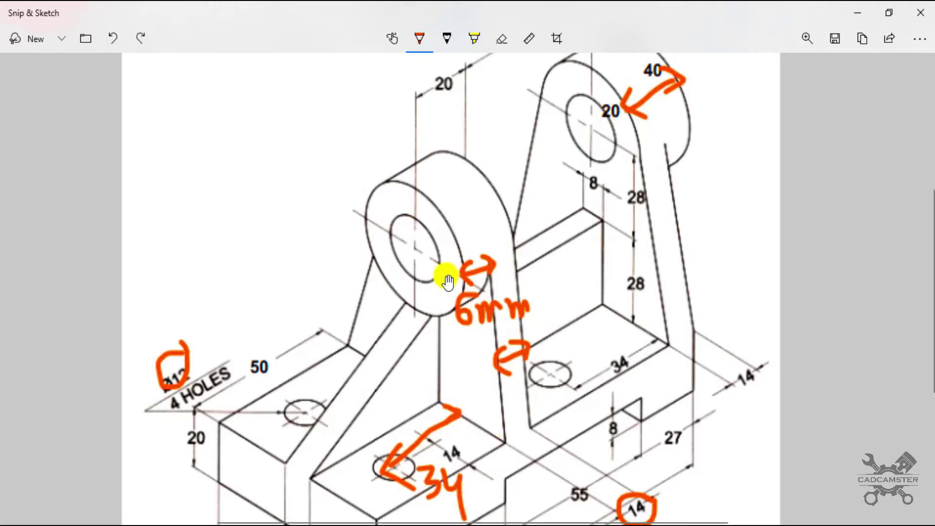
key("ctrl+z")
key("ctrl+z")
key("ctrl+z")
key("ctrl+z")
key("ctrl+z")
key("ctrl+z")
key("ctrl+z")
key("ctrl+z")
key("ctrl+z")
key("ctrl+z")
key("ctrl+z")
key("ctrl+z")
Step: Review the whole drawing, close it and return to the bracket part in SOLIDWORKS
scroll(454, 224, "down", 5, "ctrl")
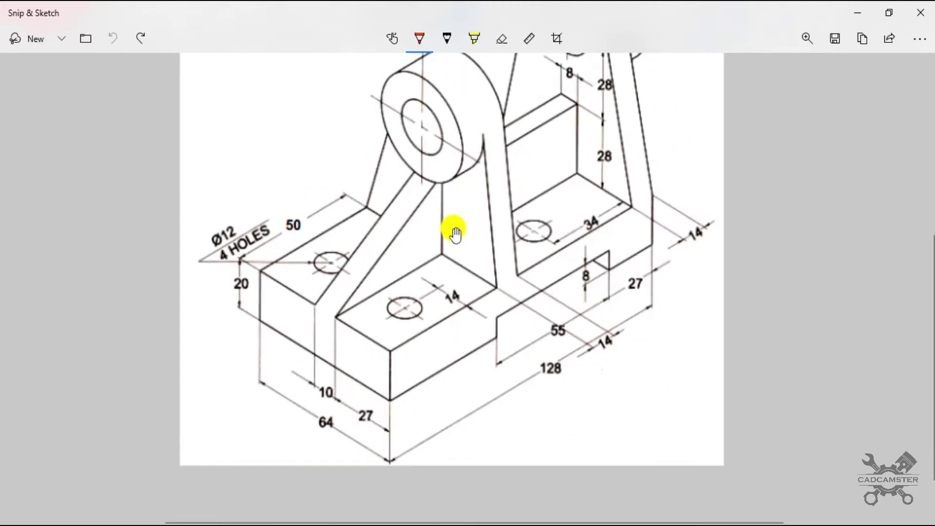
scroll(457, 233, "down", 2, "ctrl")
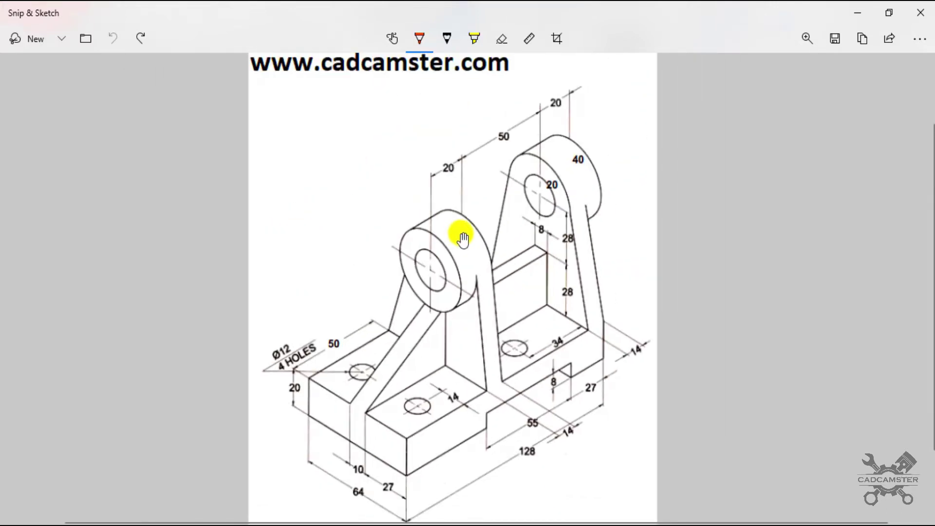
left_click(921, 13)
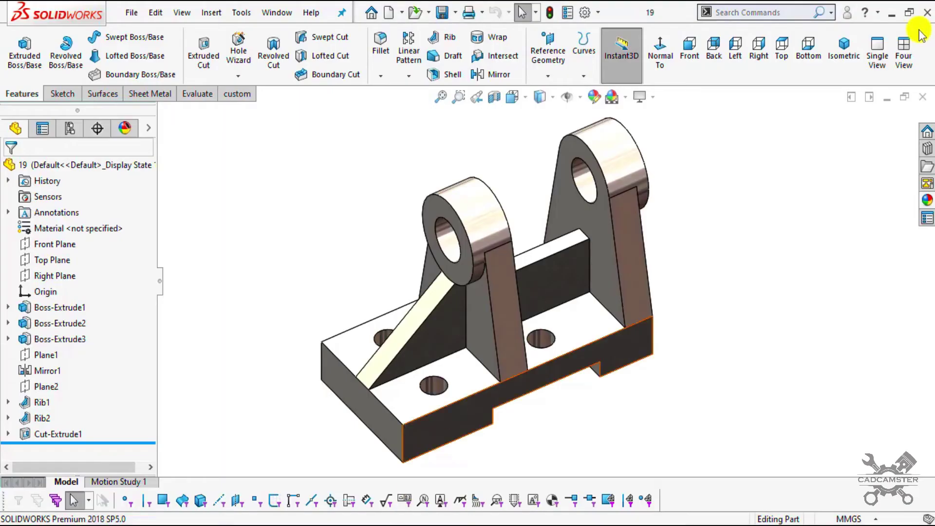
Step: Close the finished bracket part and create a new part document
left_click(922, 97)
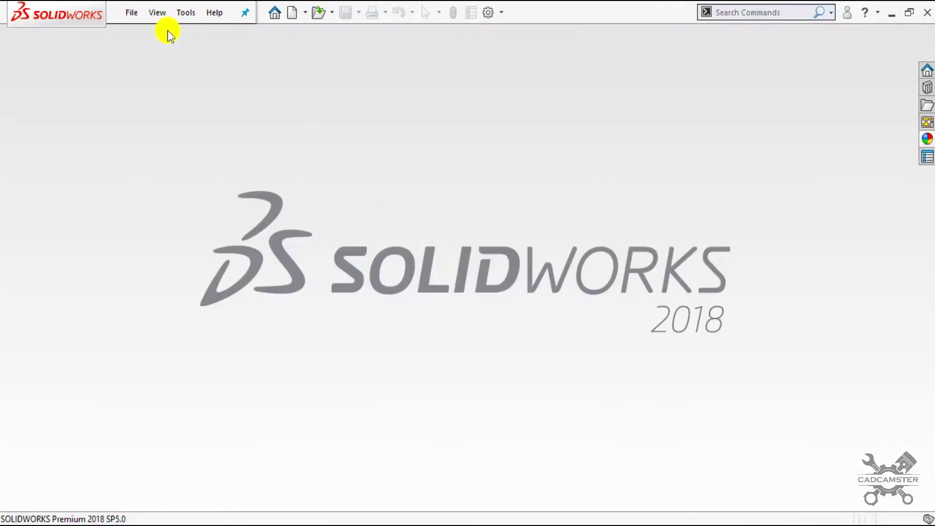
left_click(136, 19)
left_click(139, 32)
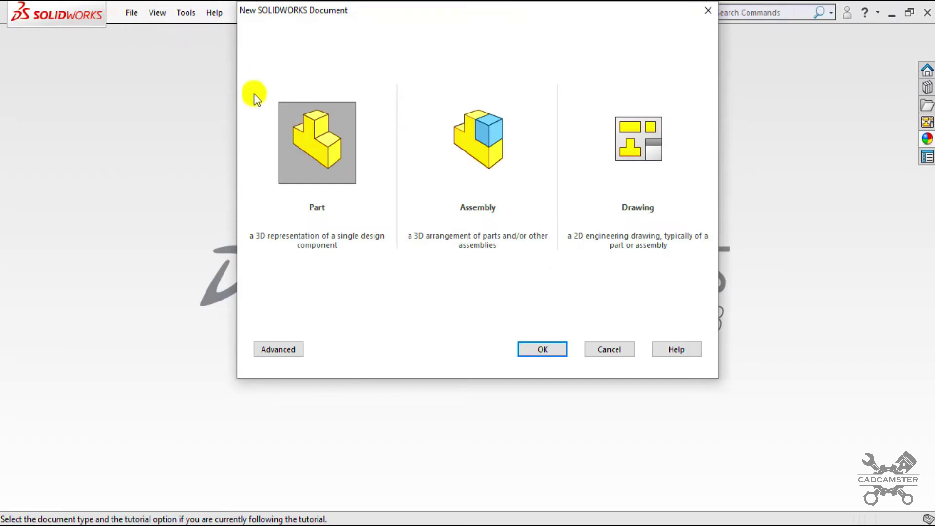
left_click(520, 349)
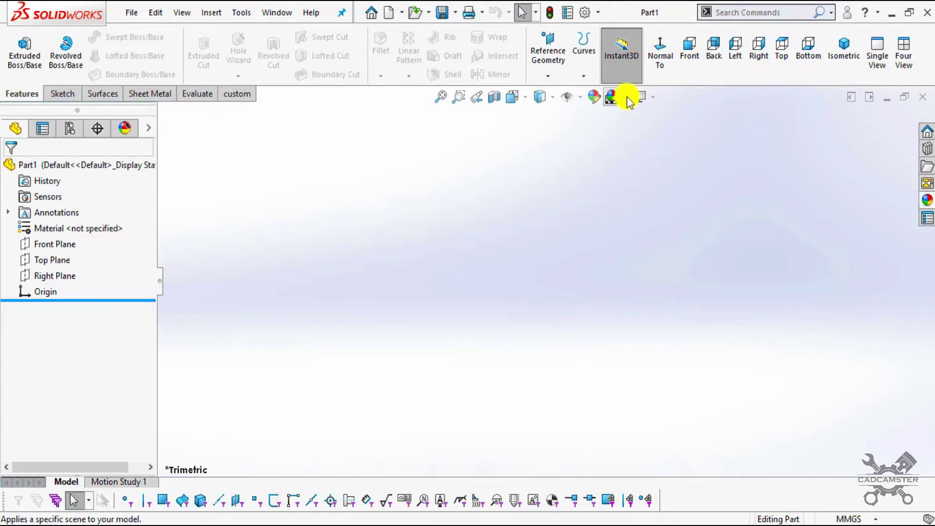
Step: Apply the Plain White scene to the new part's background
left_click(630, 103)
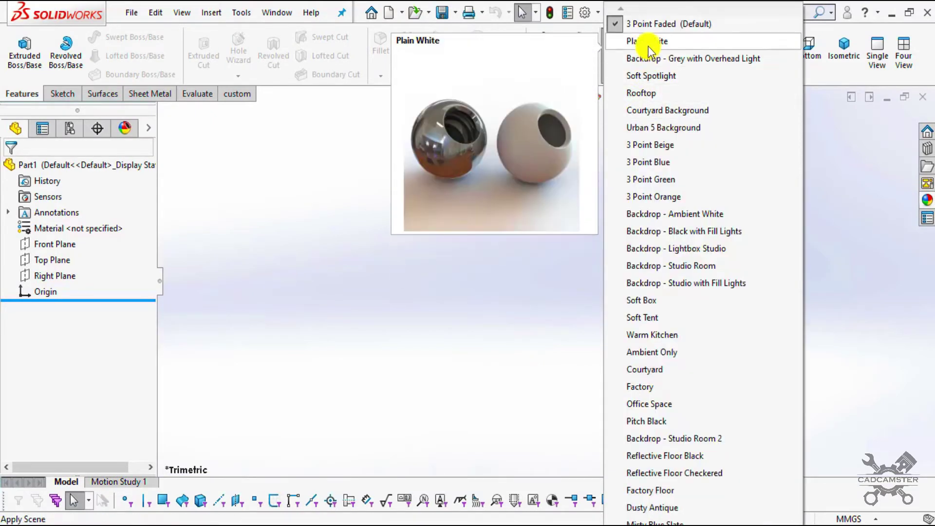
left_click(647, 41)
left_click(643, 97)
left_click(403, 230)
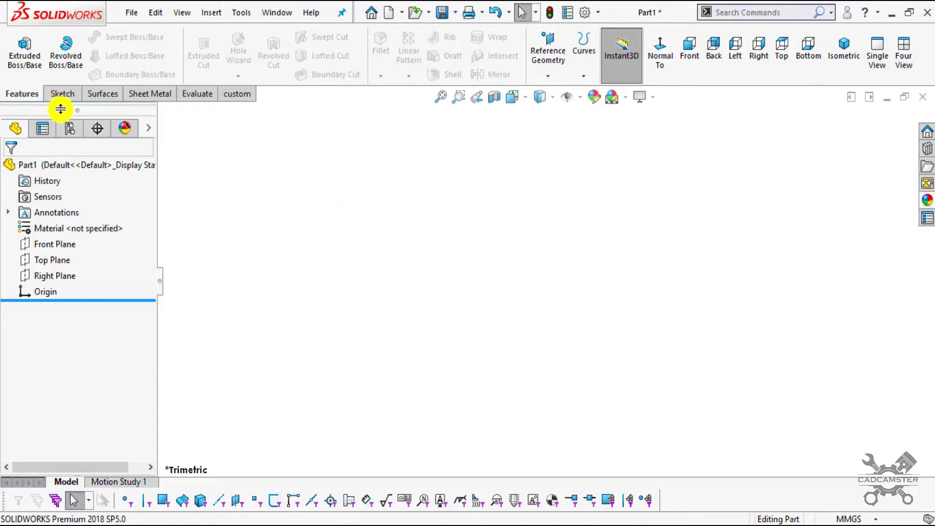
Step: Start a sketch on the Front Plane and check the base's dimensions in the reference drawing in Snip & Sketch
left_click(66, 95)
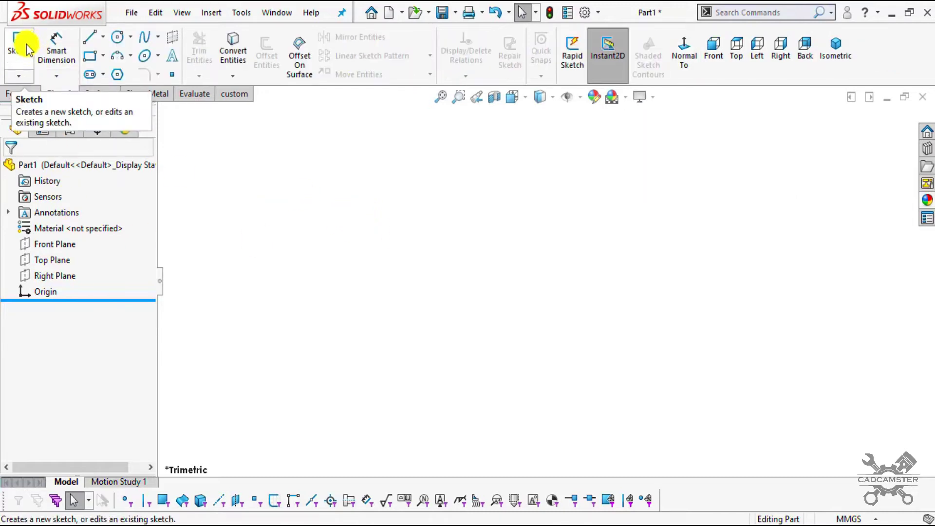
left_click(25, 49)
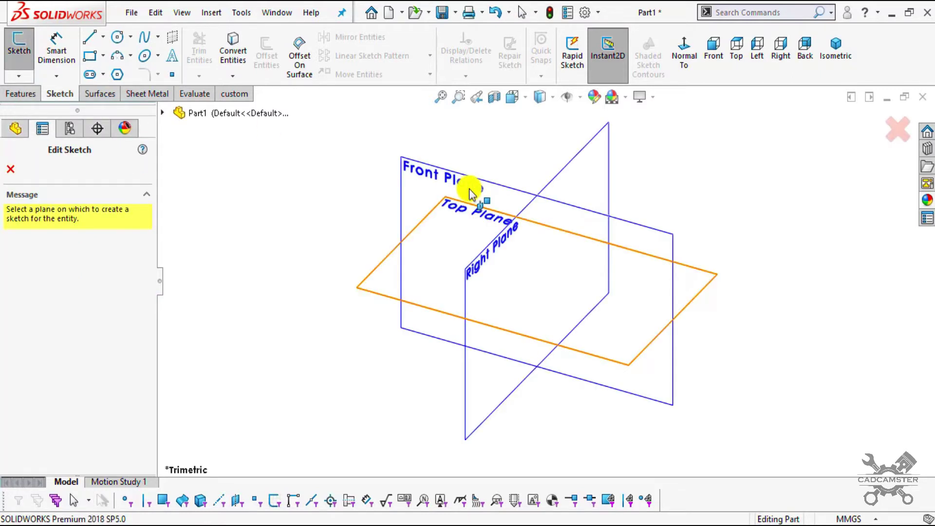
left_click(470, 183)
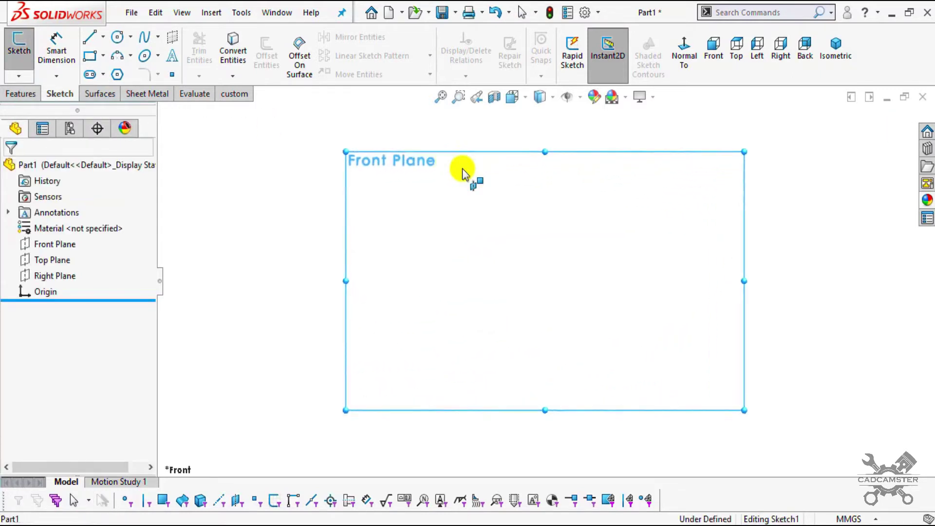
key("alt+Tab")
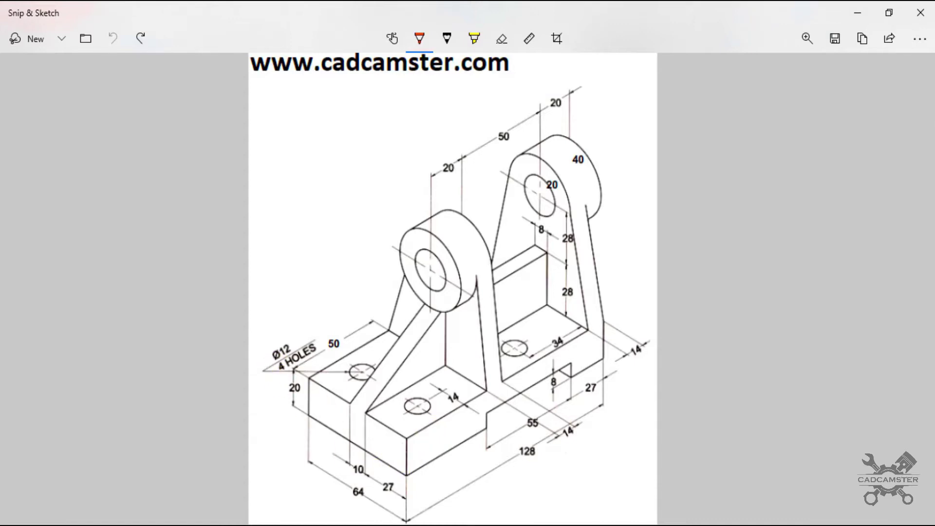
key("alt+Tab")
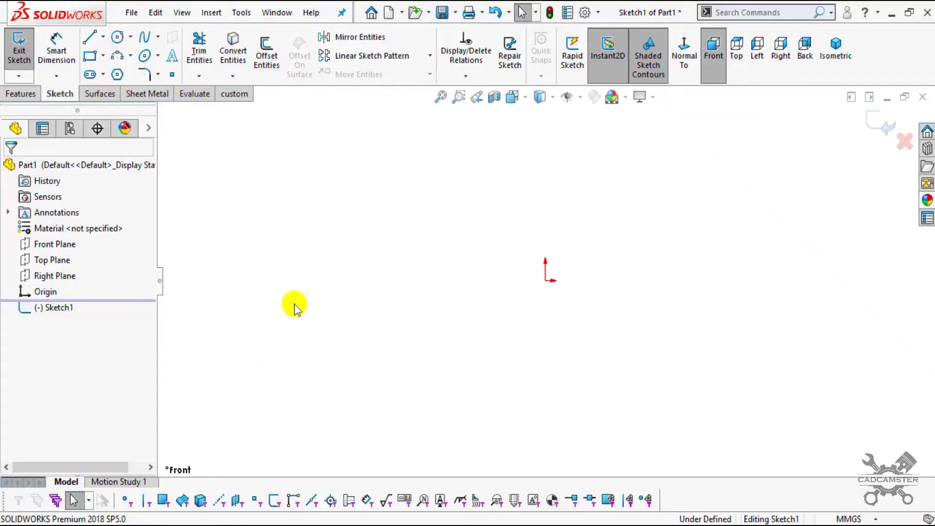
Step: Sketch a center rectangle about 157 mm wide and 112 mm high, centred on the origin
left_click(104, 56)
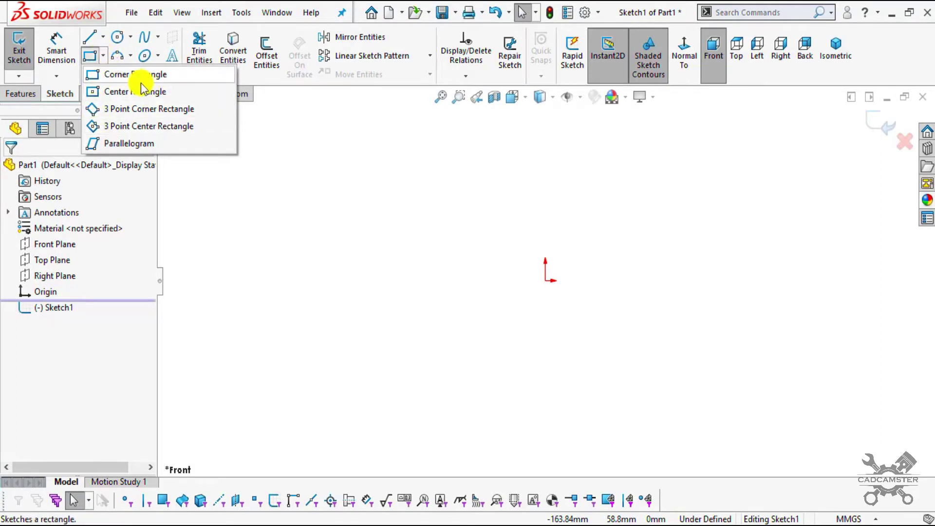
left_click(113, 92)
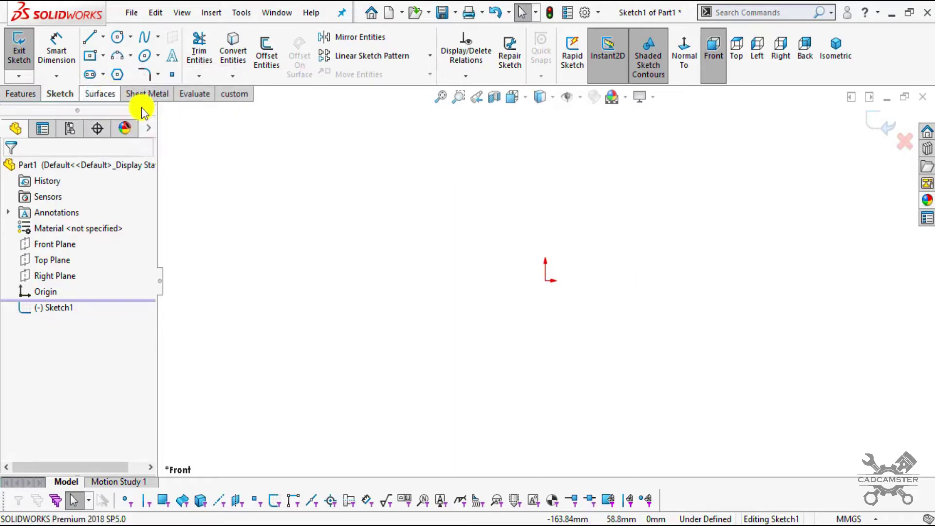
left_click(545, 282)
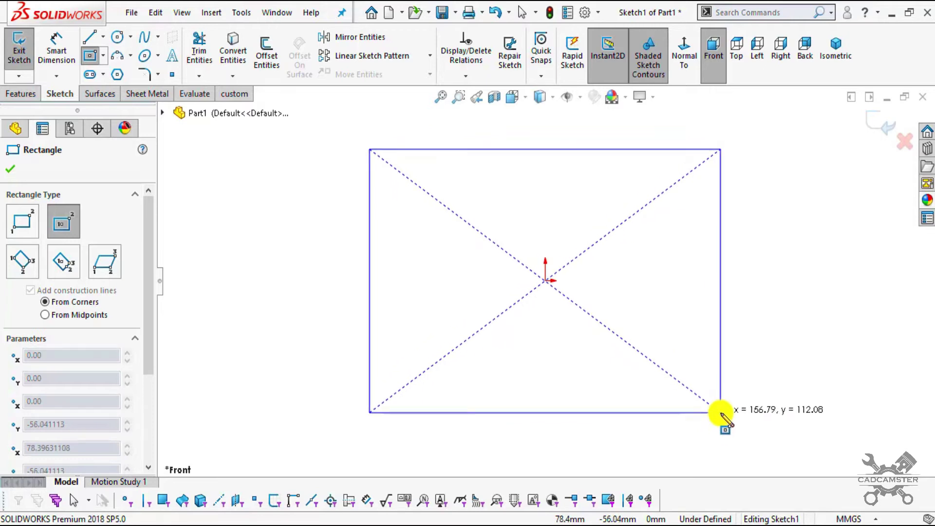
left_click(721, 413)
left_click(10, 169)
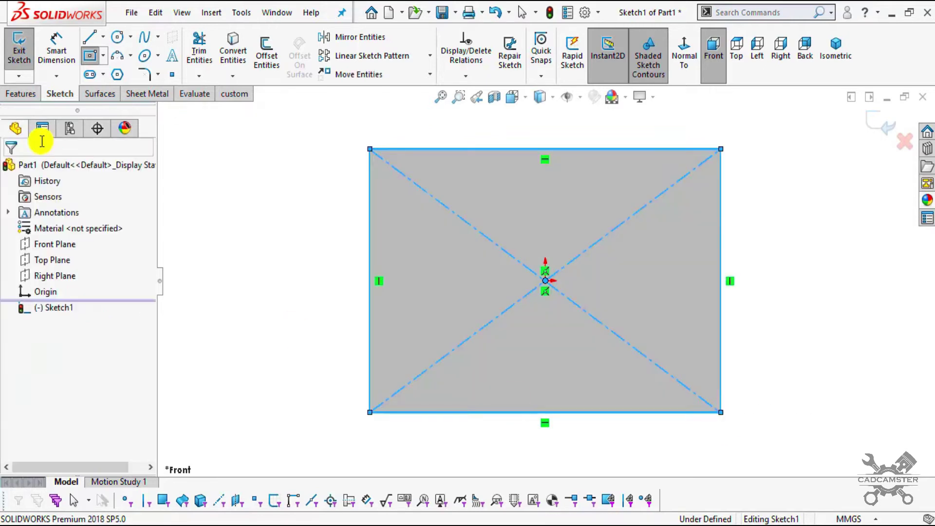
Step: Dimension the rectangle to 20 mm high and 128 mm wide
left_click(56, 56)
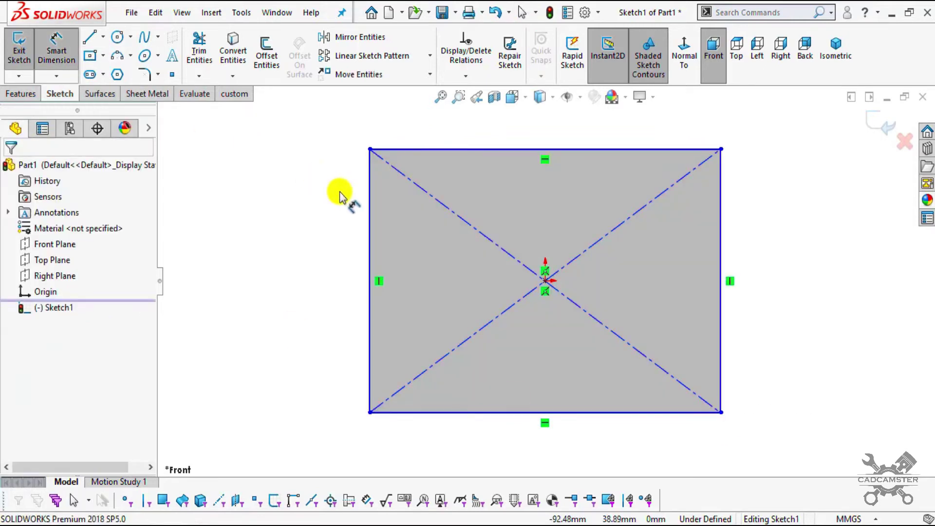
left_click(368, 198)
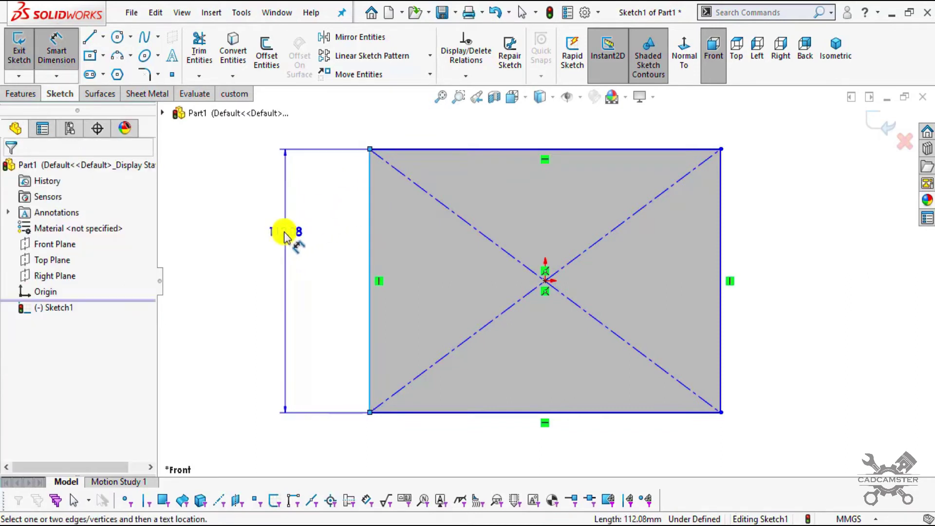
left_click(286, 230)
type("20")
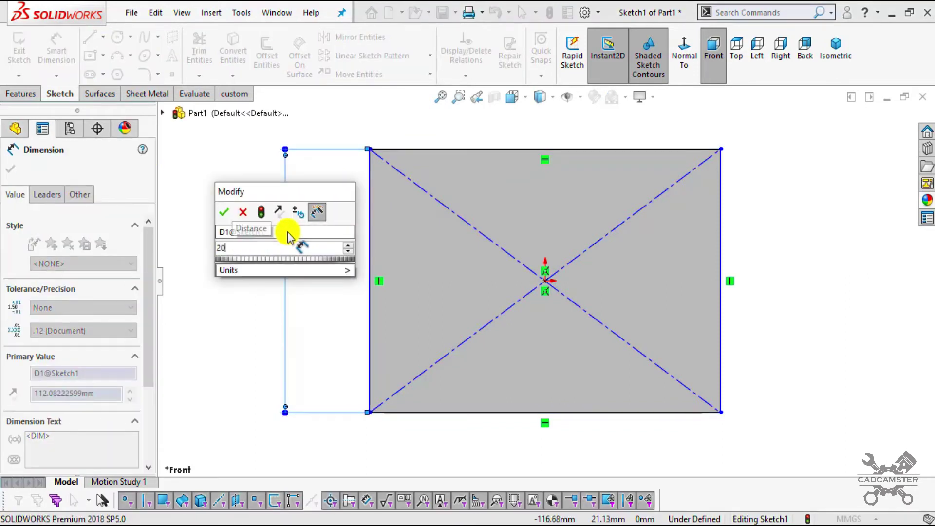
key("Return")
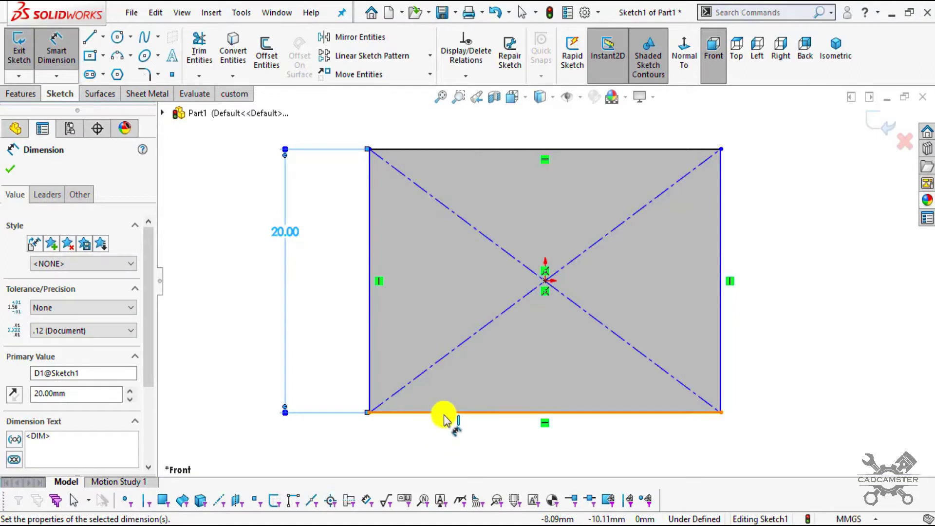
left_click(443, 413)
left_click(477, 450)
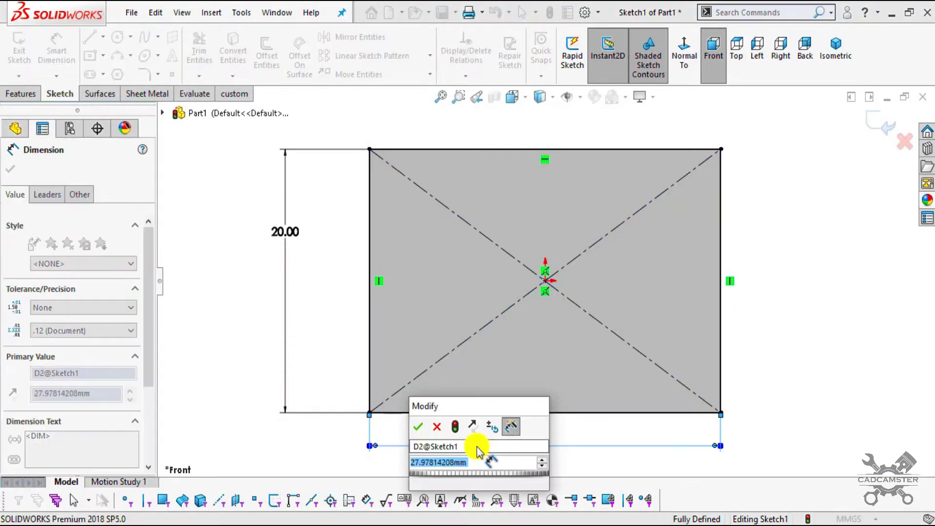
type("128")
key("Return")
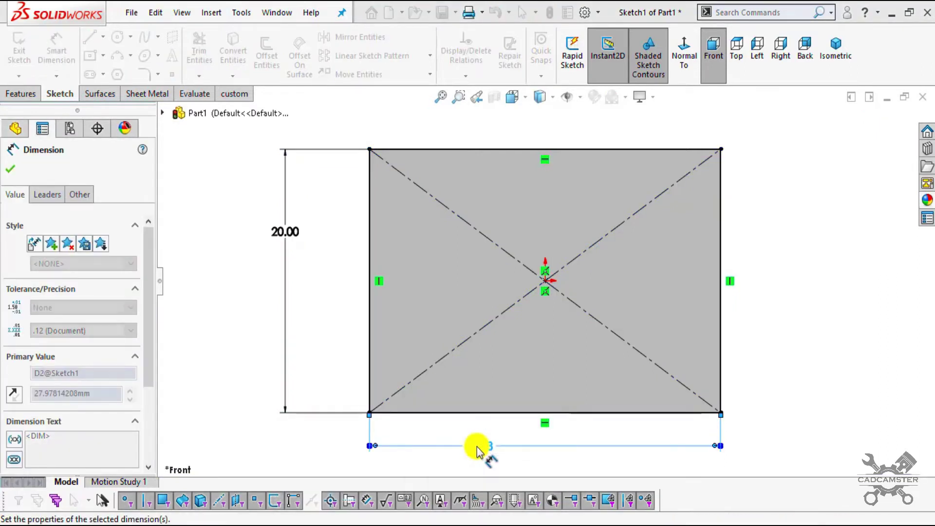
scroll(480, 445, "down", 6)
scroll(550, 349, "up", 5)
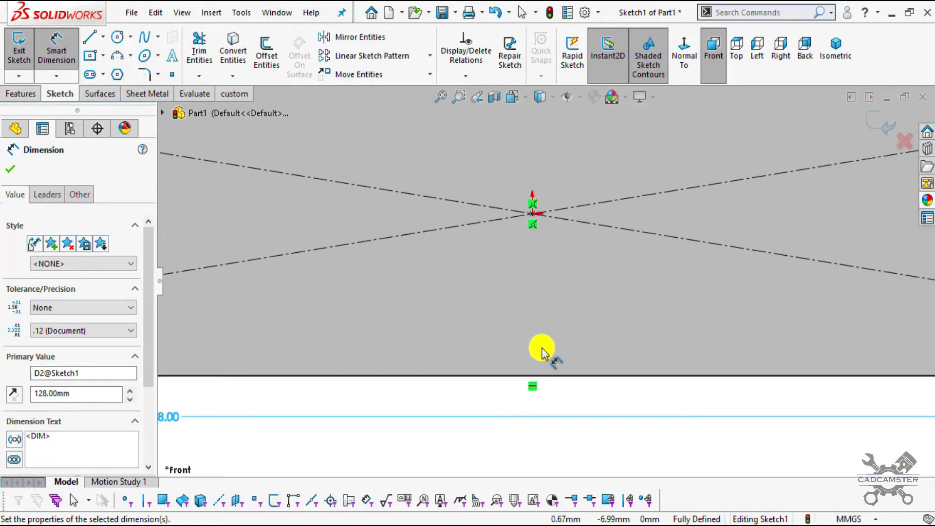
left_click(10, 167)
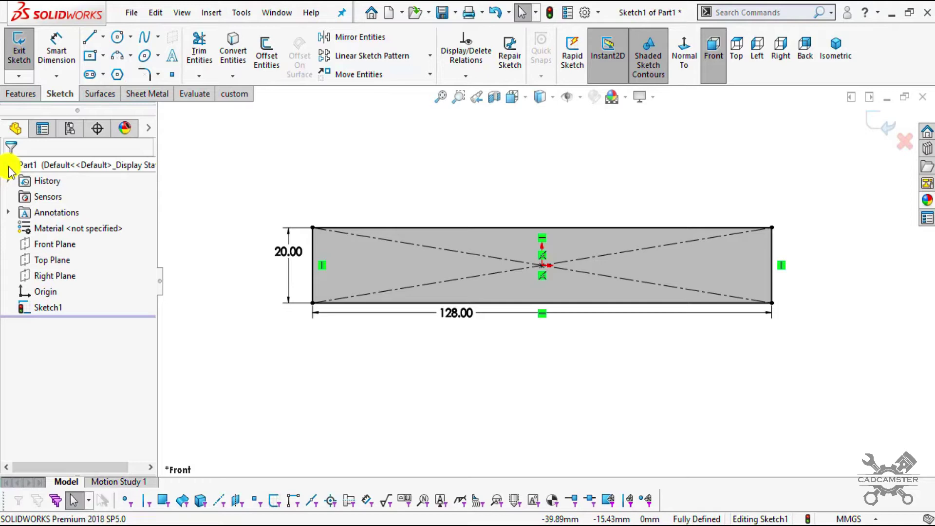
Step: Switch to the drawing in Snip & Sketch, circle the base's 64 dimension and mark the two vertical edges it spans
scroll(501, 199, "up", 1)
scroll(501, 198, "down", 2)
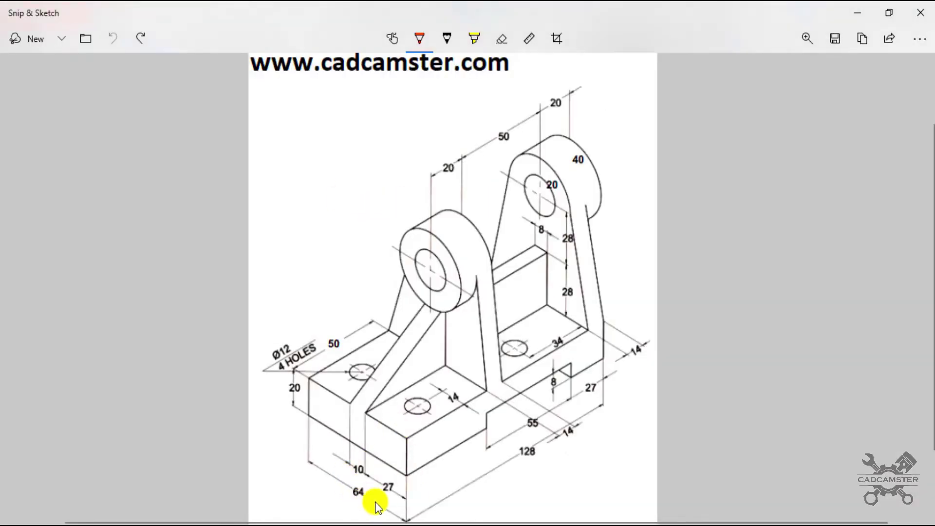
scroll(381, 492, "up", 2, "ctrl")
scroll(362, 380, "up", 2, "ctrl")
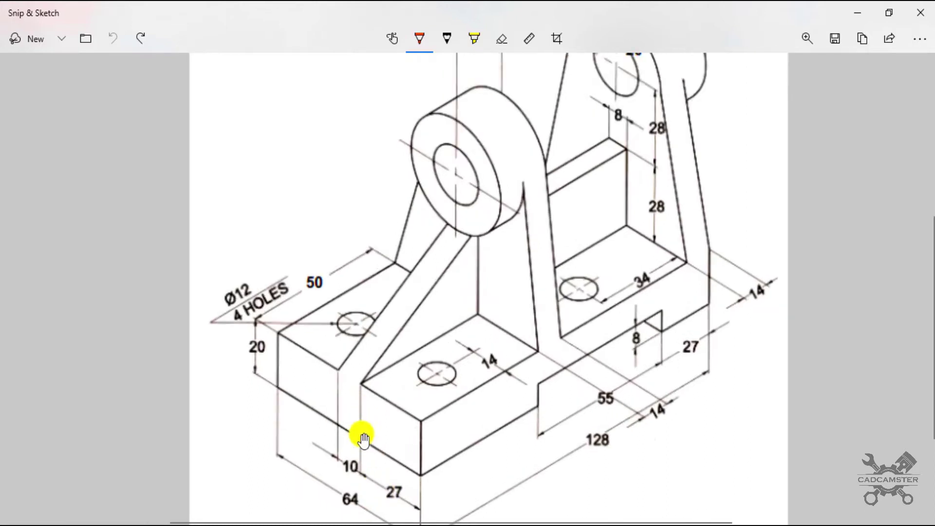
scroll(336, 385, "down", 1)
scroll(341, 399, "up", 2)
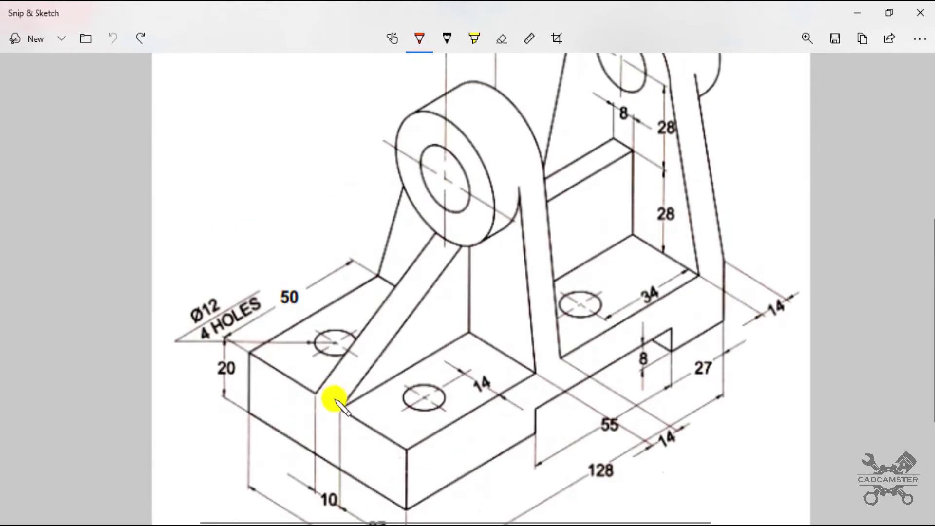
scroll(334, 393, "down", 1, "ctrl")
scroll(340, 370, "up", 1, "ctrl")
scroll(334, 389, "down", 5)
scroll(344, 307, "up", 1, "ctrl")
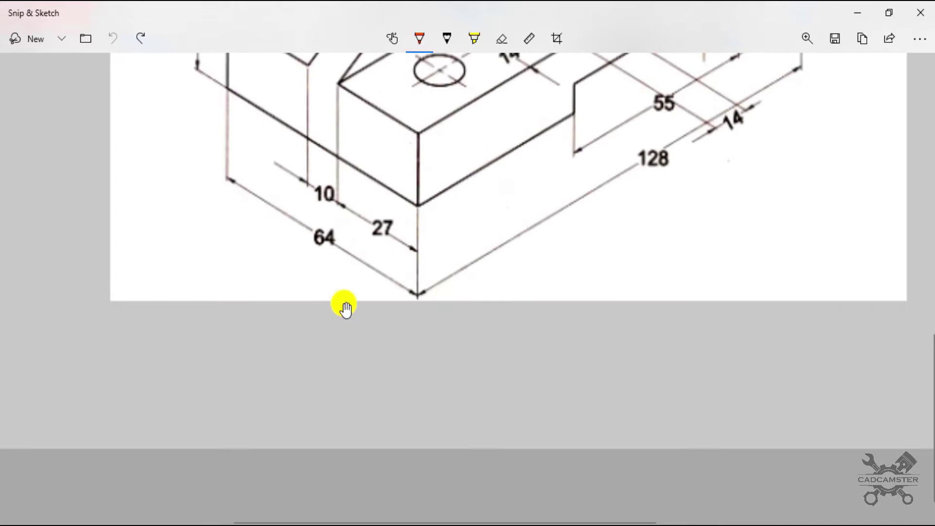
scroll(363, 262, "up", 1, "ctrl")
left_click(364, 253)
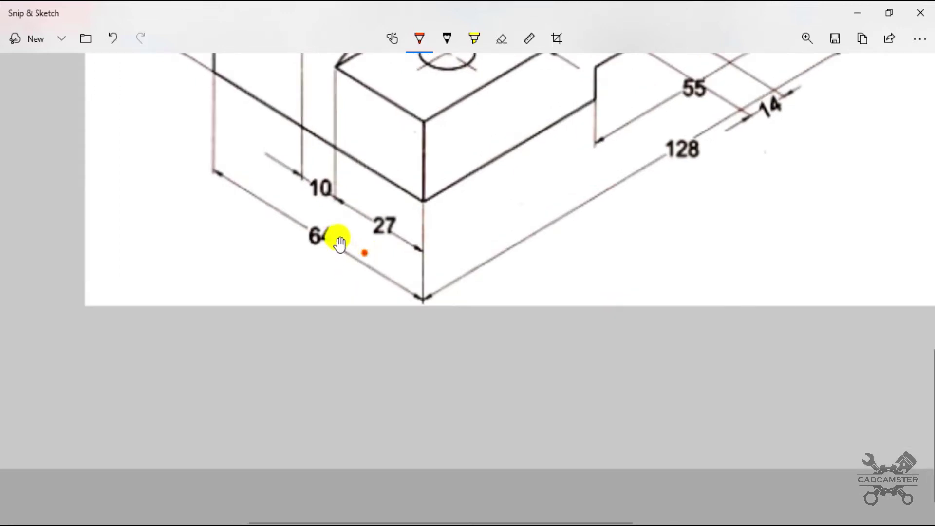
left_click_drag(306, 211, 342, 227)
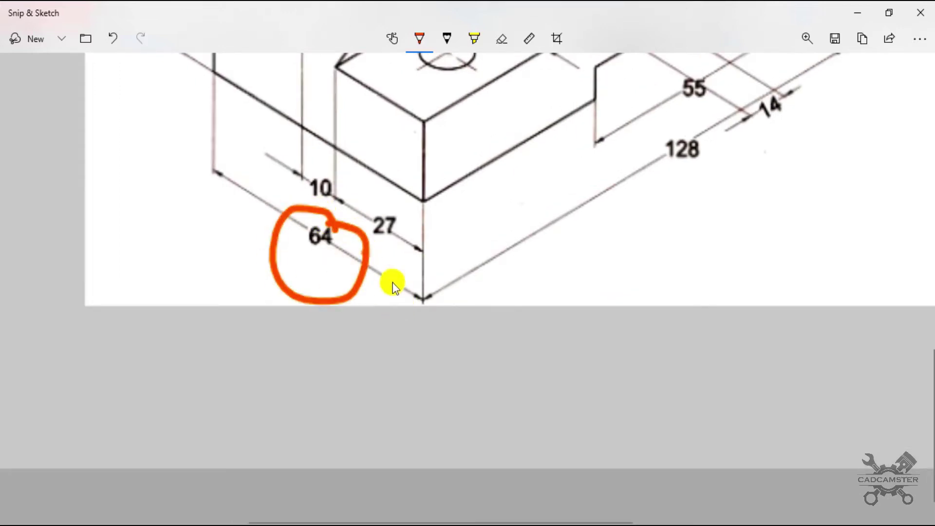
scroll(244, 205, "up", 3)
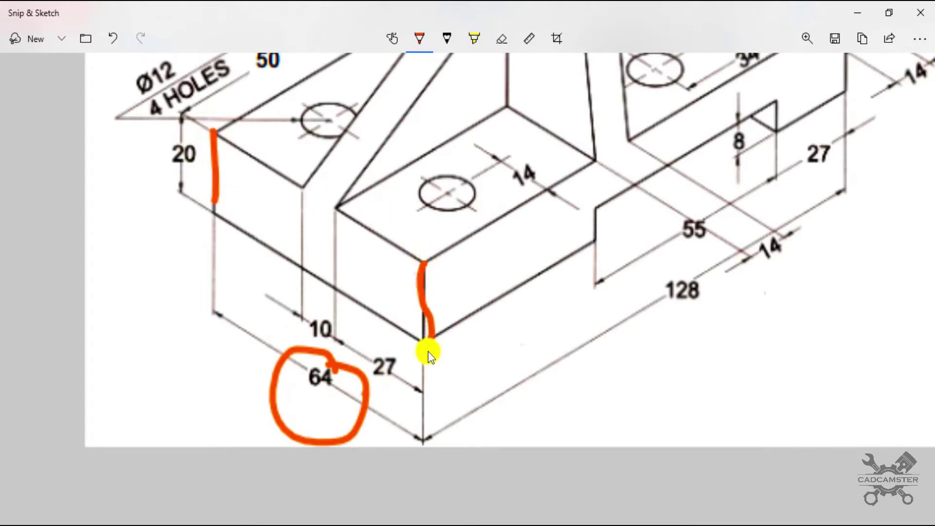
Step: Undo the pen marks around the 64 dimension and on the base edges, and look over the whole drawing
key("ctrl+z")
key("ctrl+z")
key("ctrl+z")
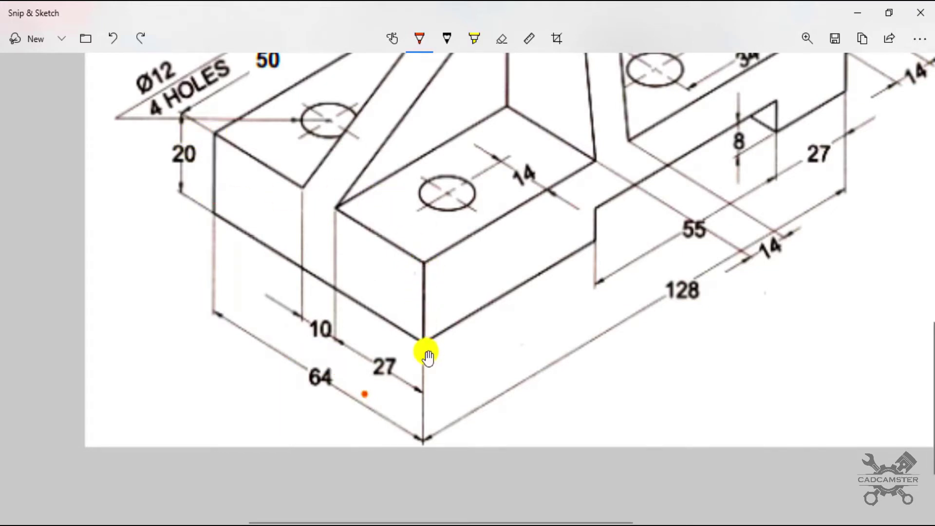
scroll(428, 357, "down", 3, "ctrl")
scroll(432, 370, "down", 2, "ctrl")
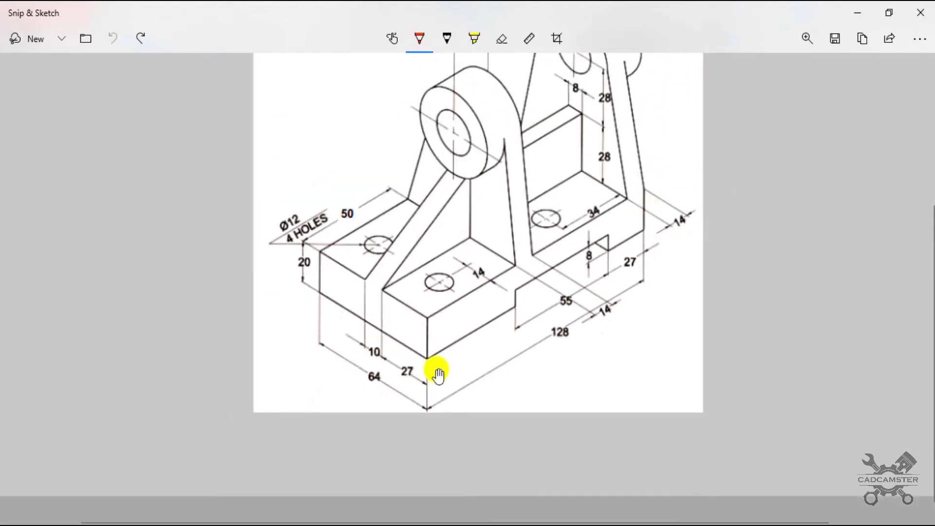
scroll(480, 203, "up", 3)
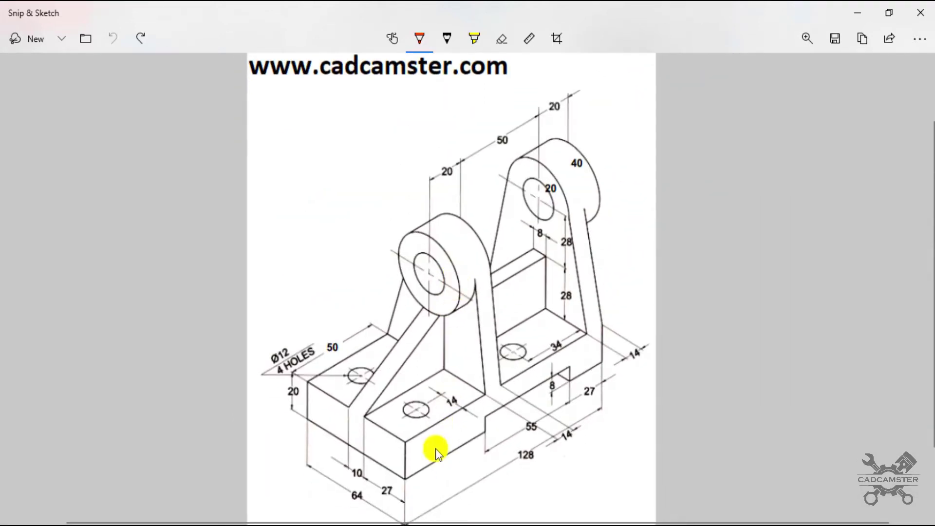
Step: Switch back to SOLIDWORKS and extrude the 128 × 20 mm rectangle as a boss with a 64 mm Mid Plane depth
key("alt+Tab")
left_click(22, 94)
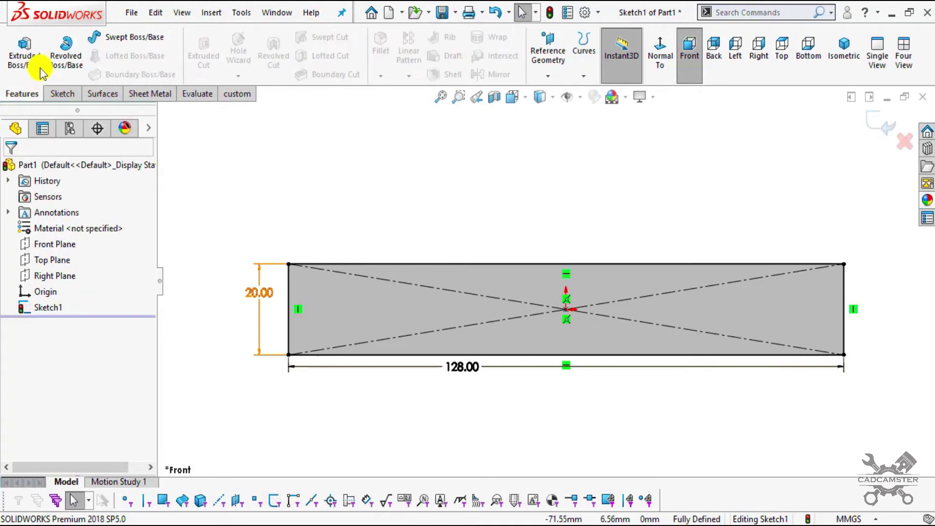
left_click(49, 68)
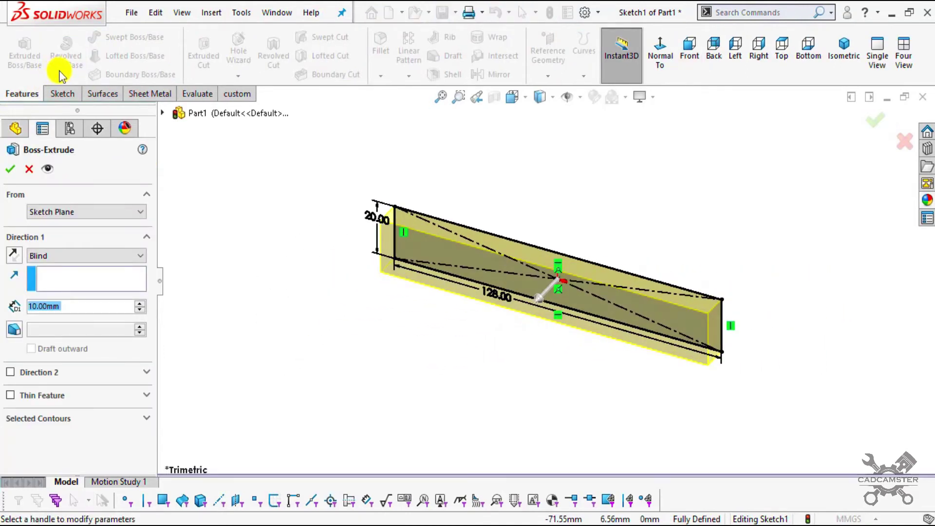
type("64")
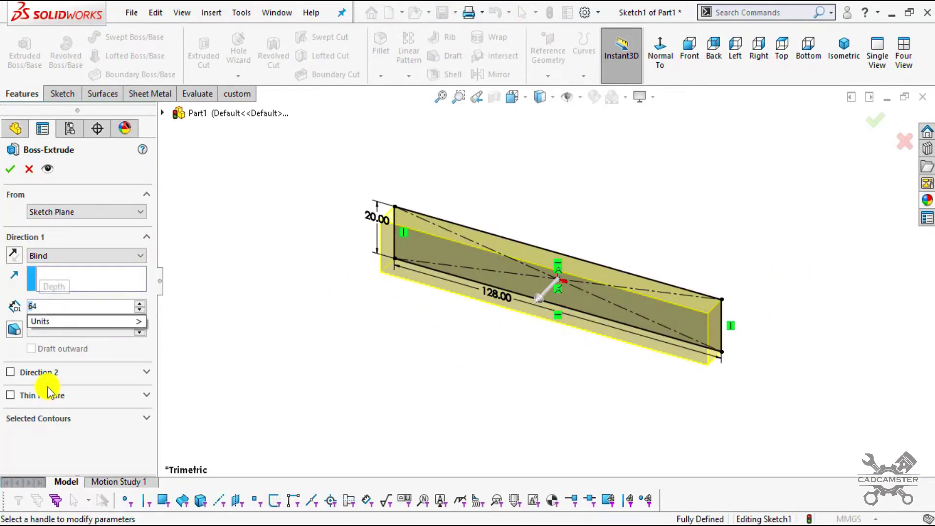
key("Return")
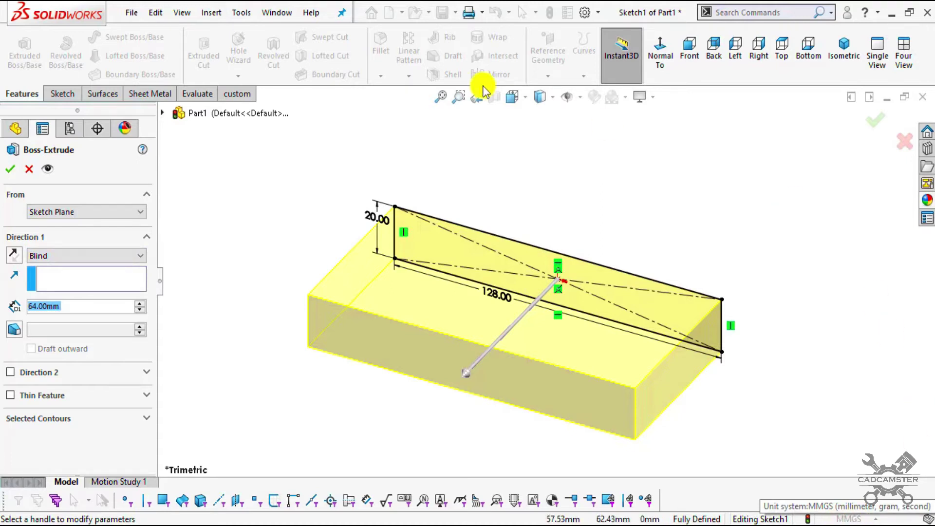
left_click(70, 258)
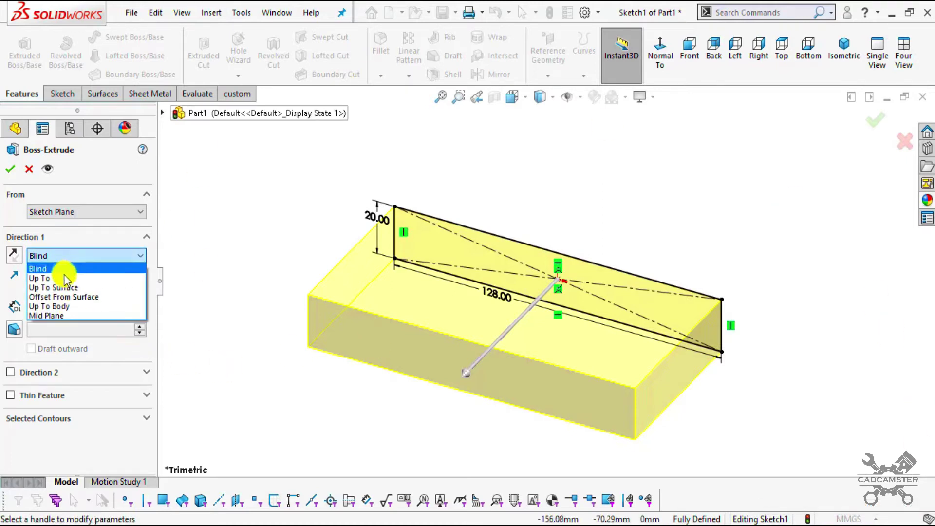
left_click(63, 316)
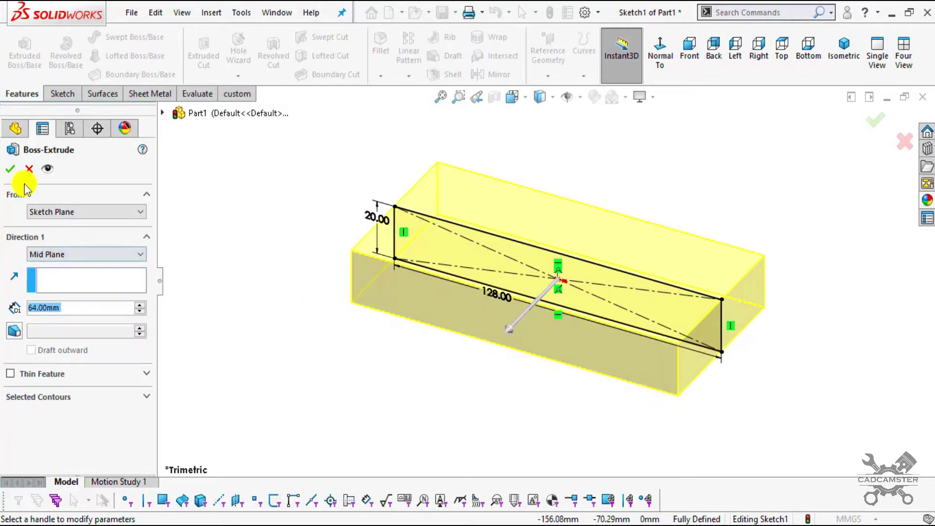
mouse_move(606, 382)
middle_mouse_down()
mouse_move(467, 324)
mouse_move(505, 392)
mouse_move(463, 370)
middle_mouse_up()
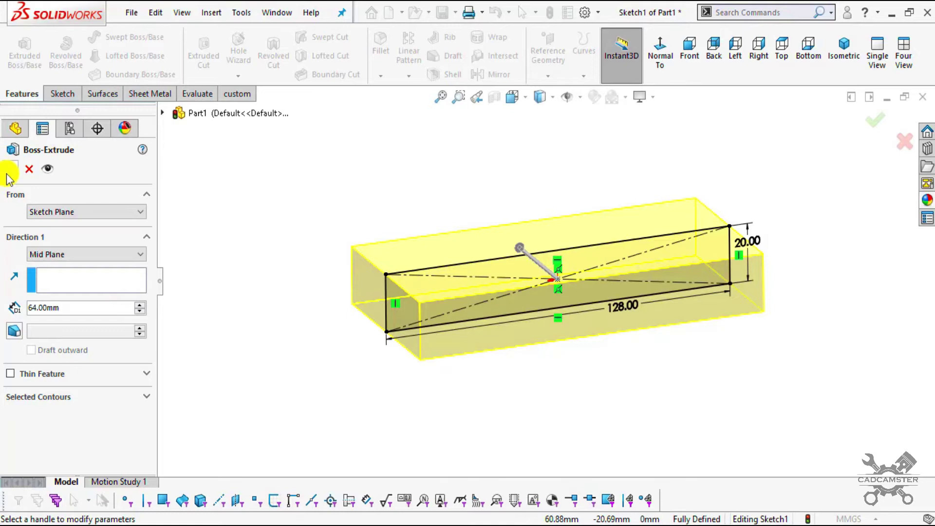
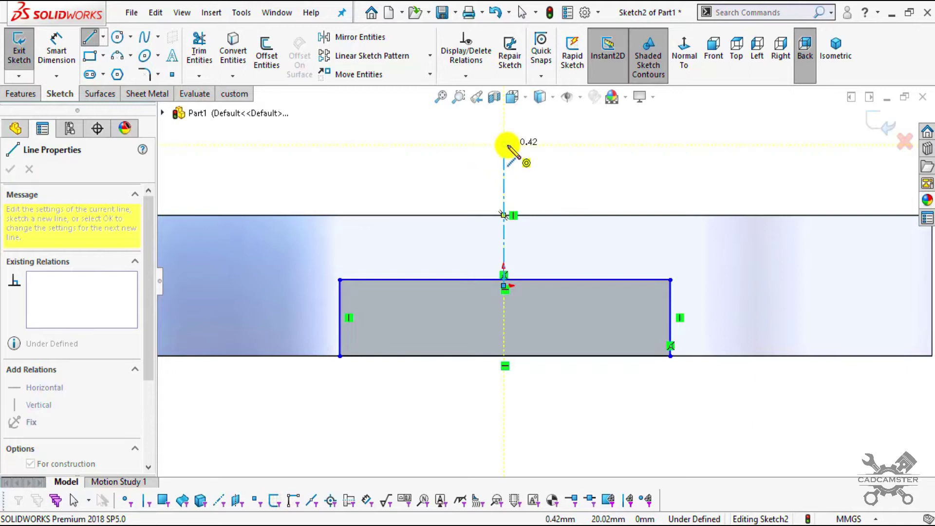
Step: Make the two vertical sides of the slot rectangle symmetric about the vertical centerline through the origin
key("Escape")
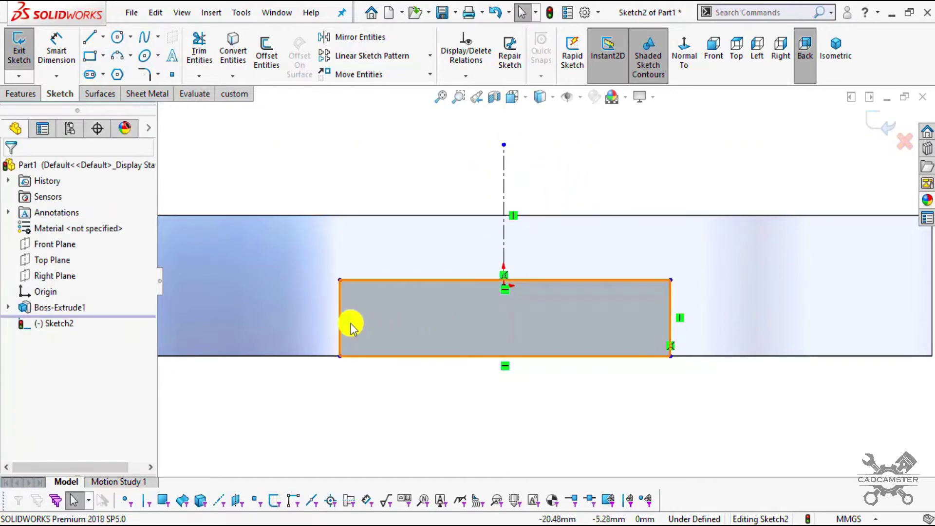
left_click(340, 309)
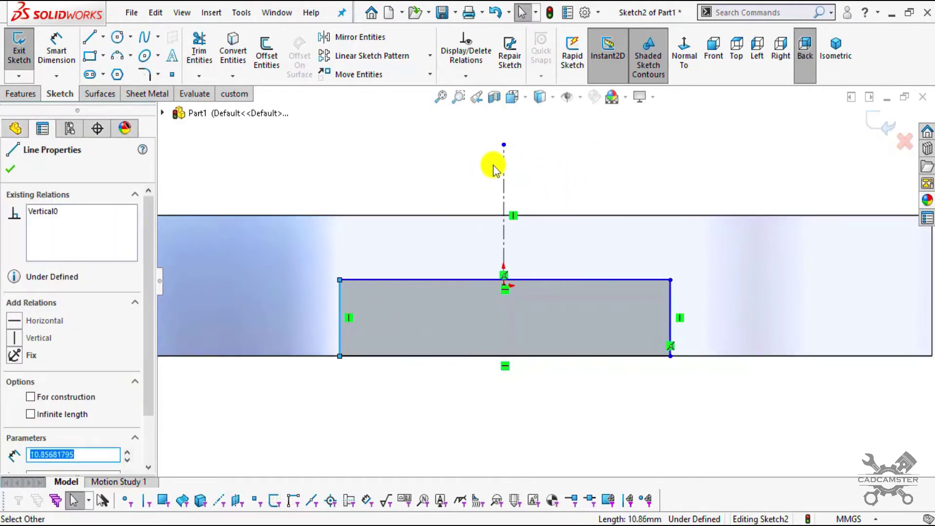
left_click(505, 165, "ctrl")
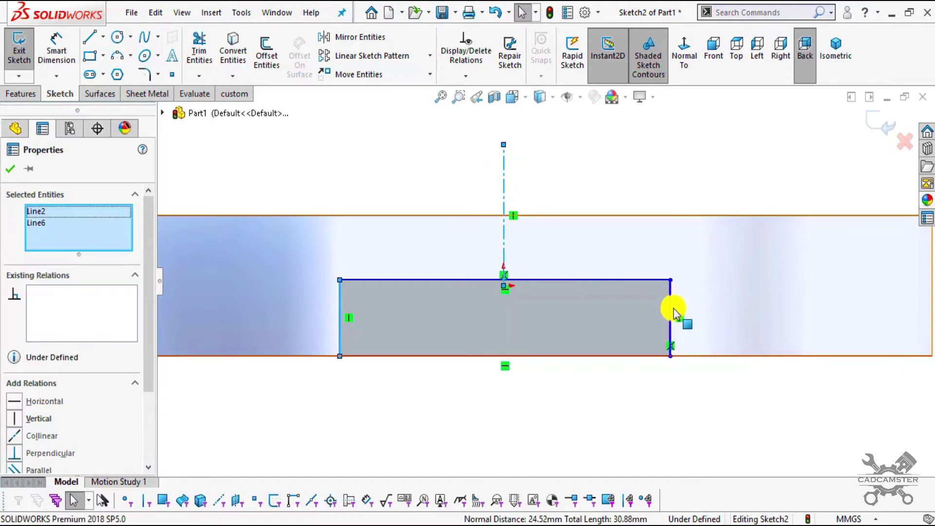
left_click(673, 308, "ctrl")
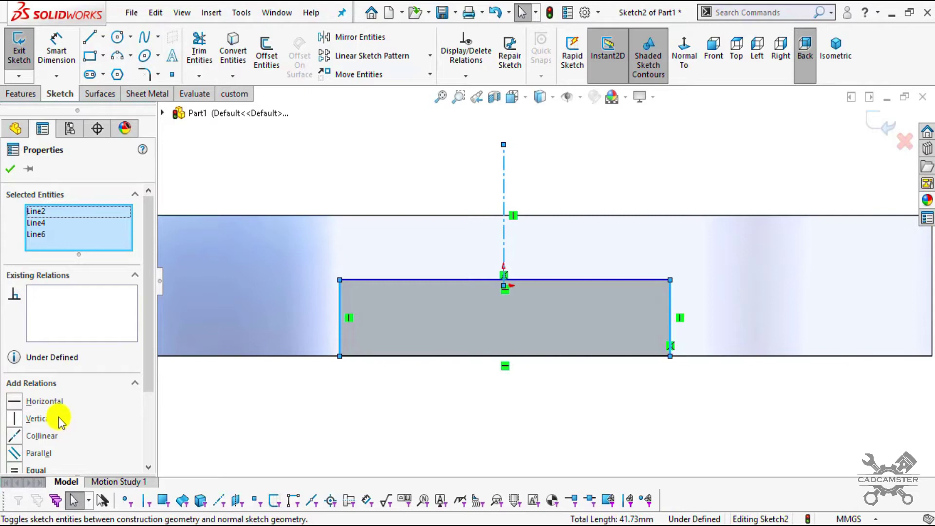
scroll(61, 422, "down", 3)
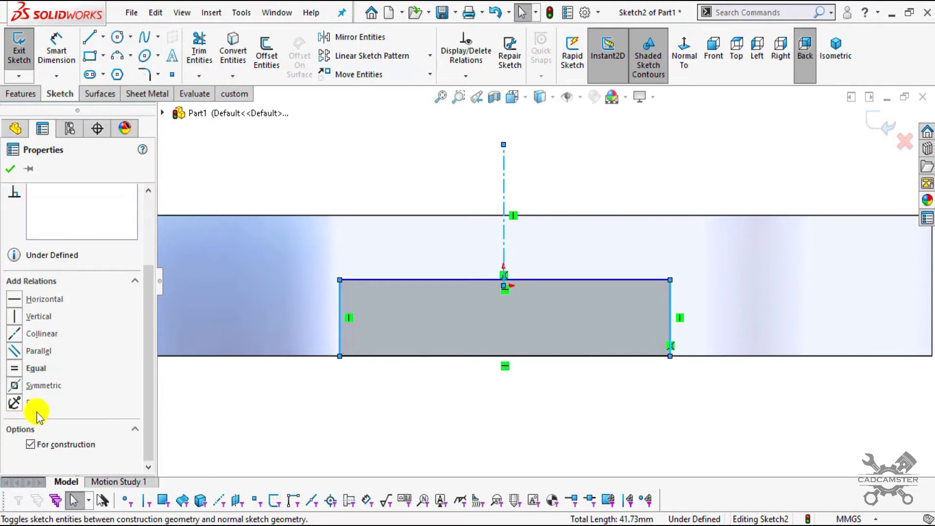
left_click(18, 390)
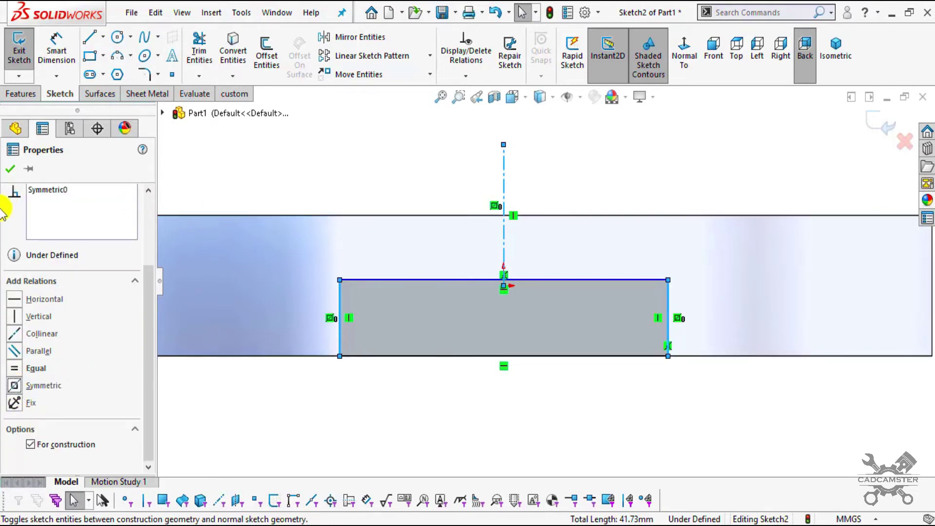
left_click(12, 169)
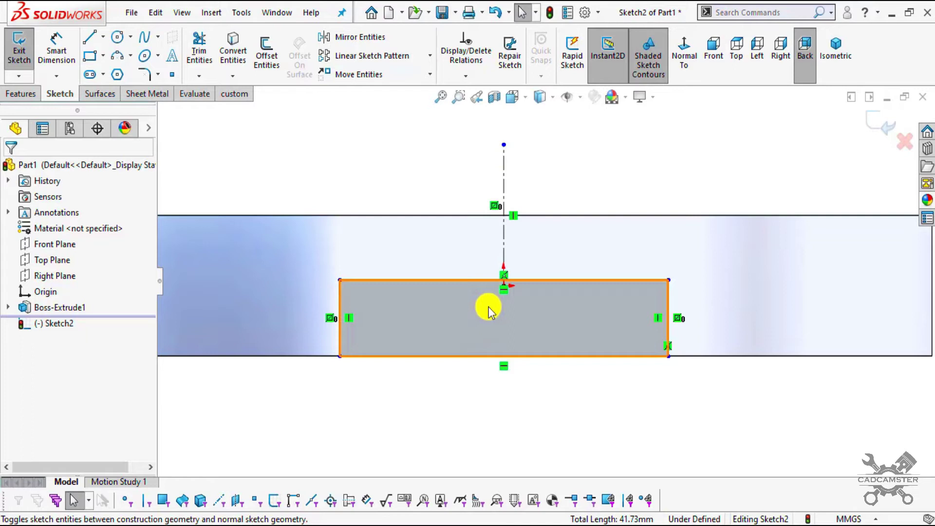
scroll(487, 253, "up", 2)
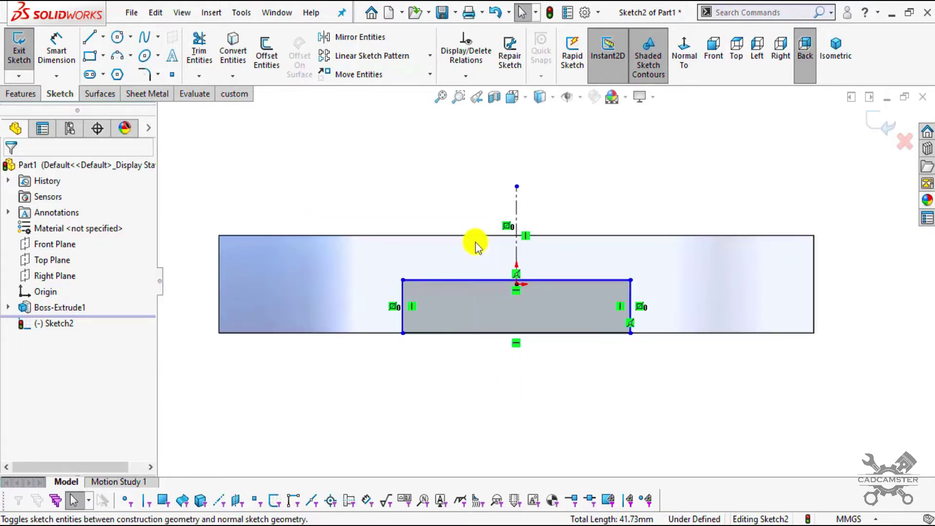
scroll(477, 244, "down", 1)
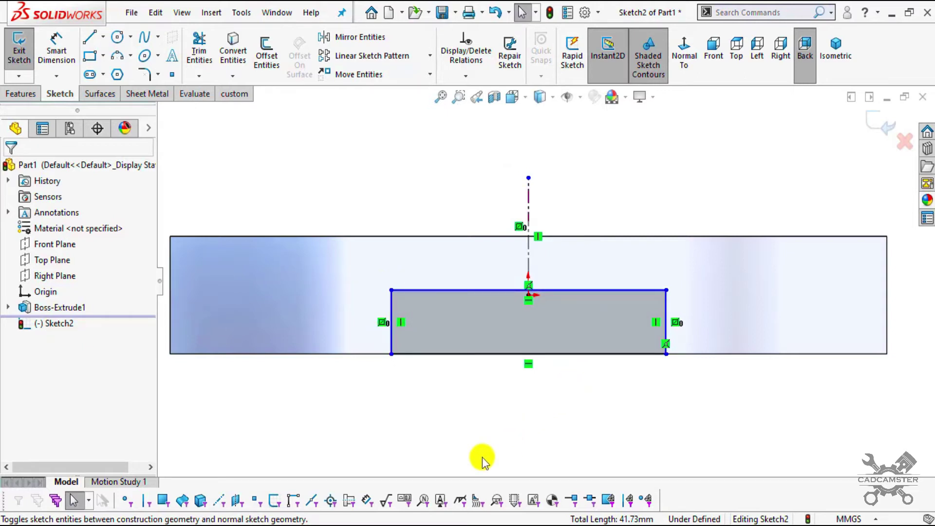
Step: Switch to the drawing in Snip & Sketch, circle the slot's 55 and 8 dimensions, and return to SOLIDWORKS
key("alt+Tab")
scroll(569, 402, "up", 5, "ctrl")
scroll(507, 404, "down", 2, "ctrl")
scroll(498, 451, "up", 1, "ctrl")
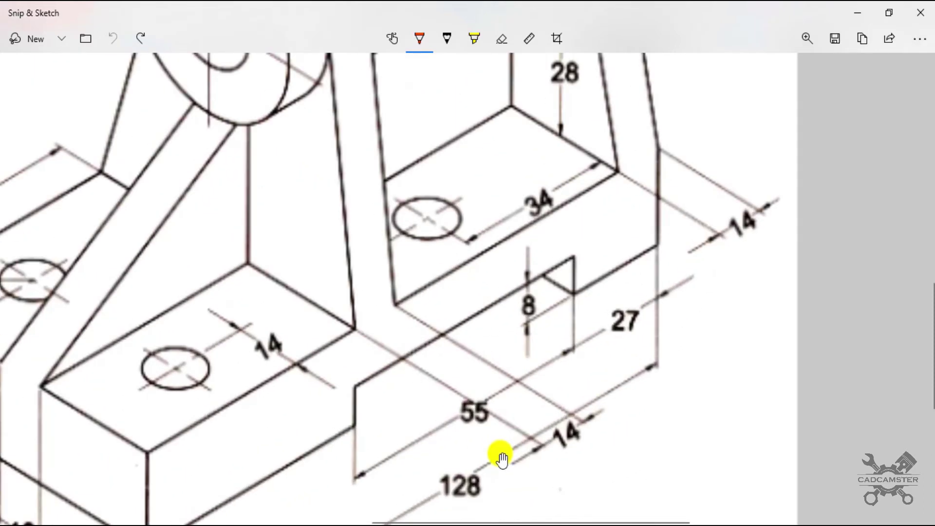
mouse_move(457, 385)
left_mouse_down()
mouse_move(460, 449)
mouse_move(497, 438)
mouse_move(493, 390)
left_mouse_up()
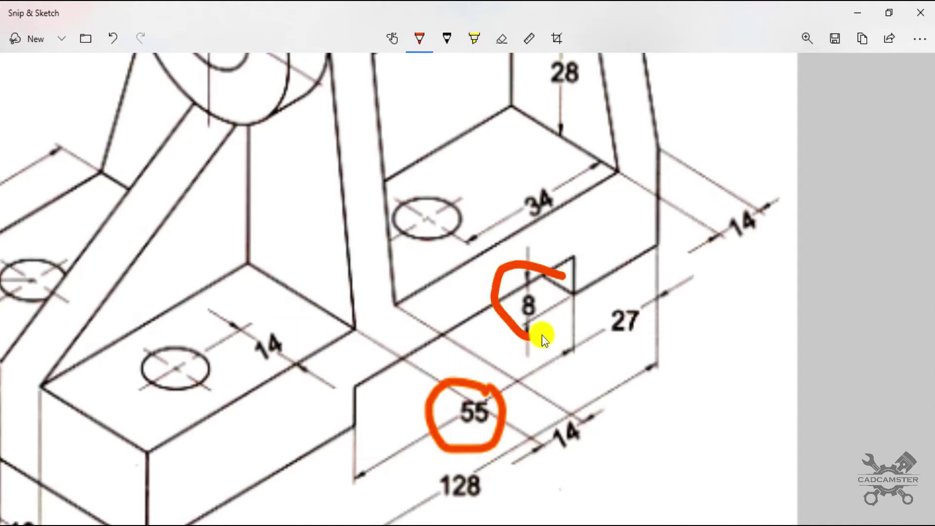
left_click(401, 521)
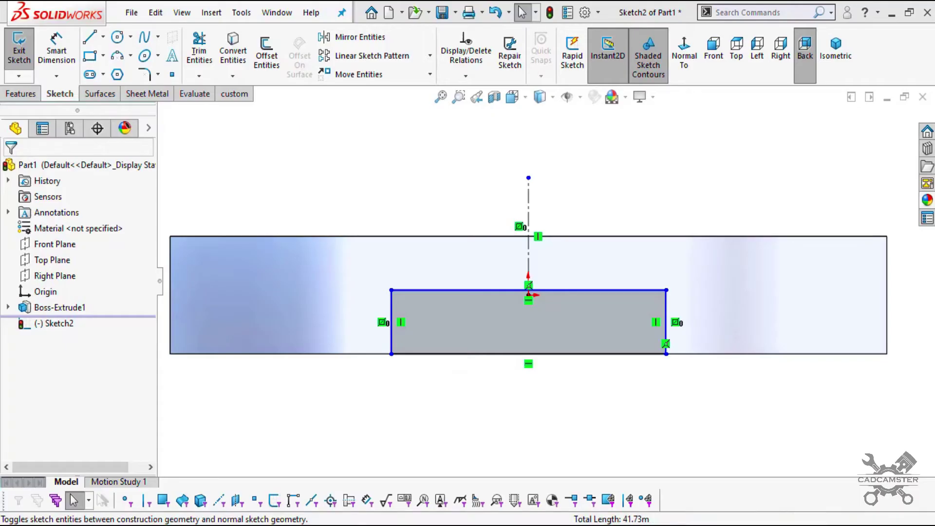
Step: Dimension the slot rectangle to 55 mm wide and 8 mm high
left_click(57, 47)
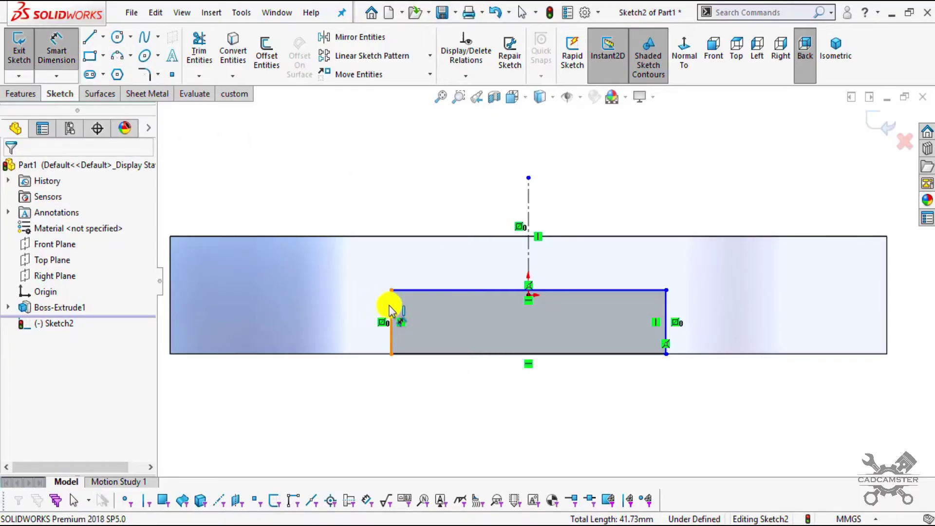
left_click(424, 291)
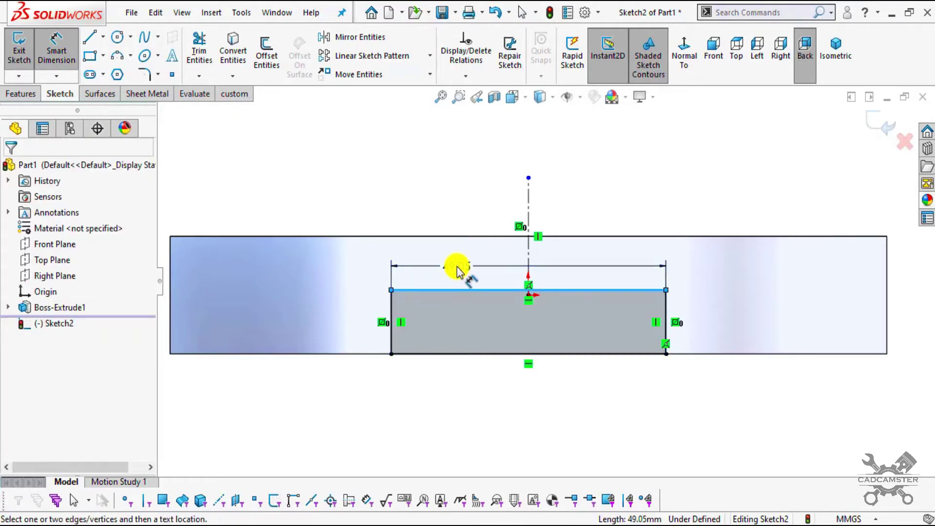
left_click(457, 271)
type("50")
key("Return")
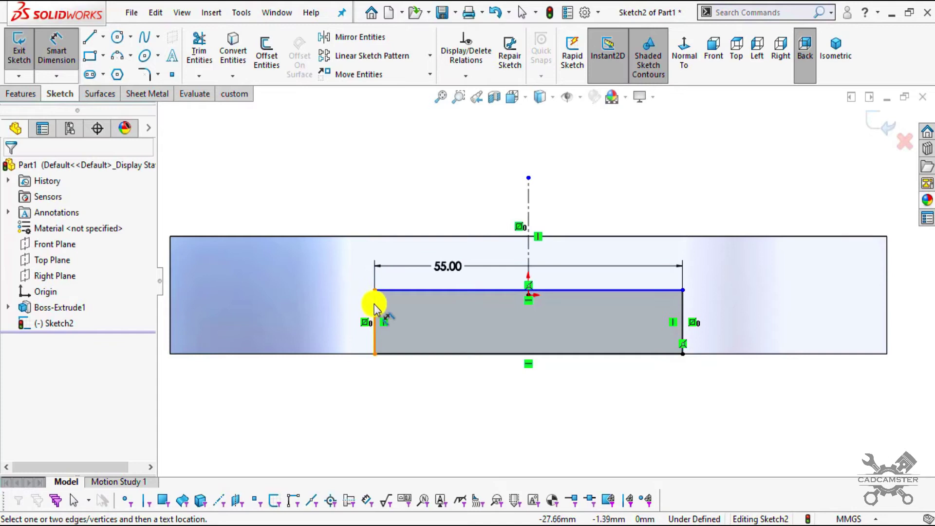
left_click(375, 307)
left_click(277, 313)
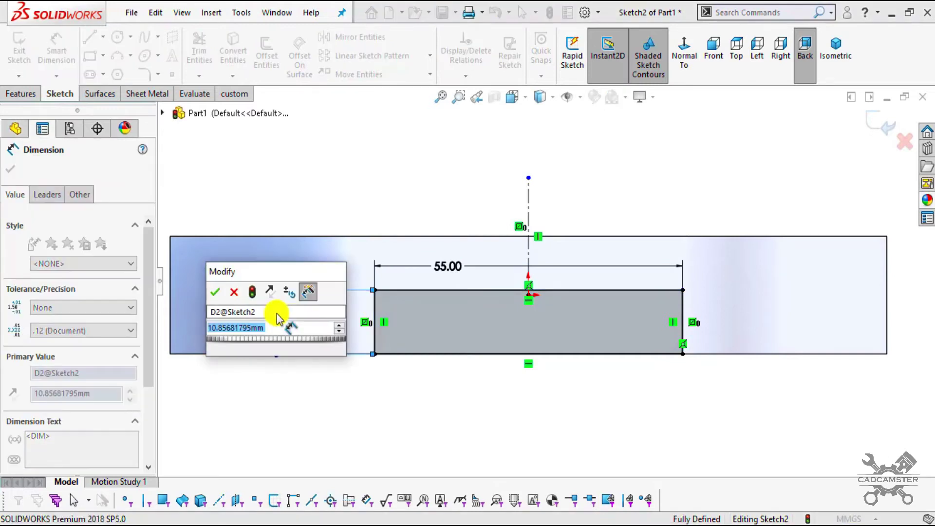
type("8")
key("Return")
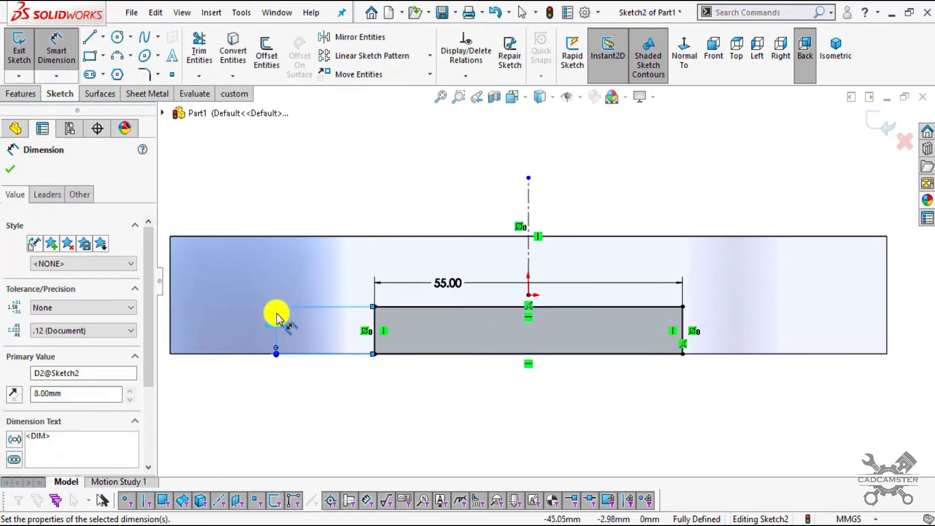
left_click(543, 455)
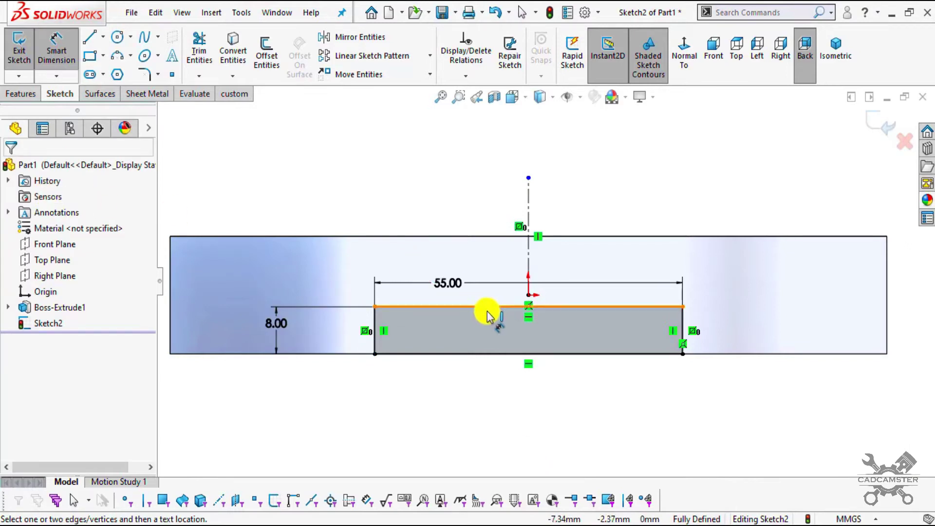
Step: Cut the 55 × 8 mm slot Through All along the underside of the base block
left_click(20, 94)
middle_click_drag(424, 292, 424, 321)
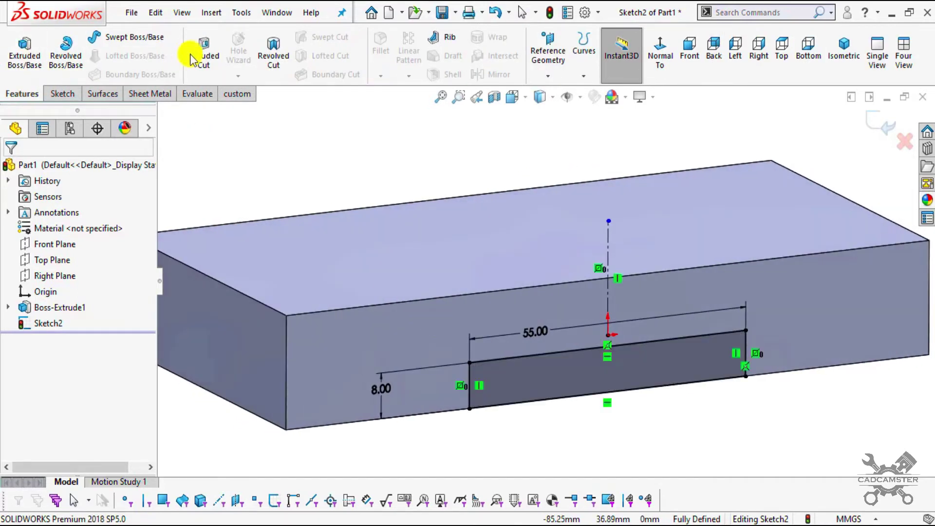
left_click(212, 49)
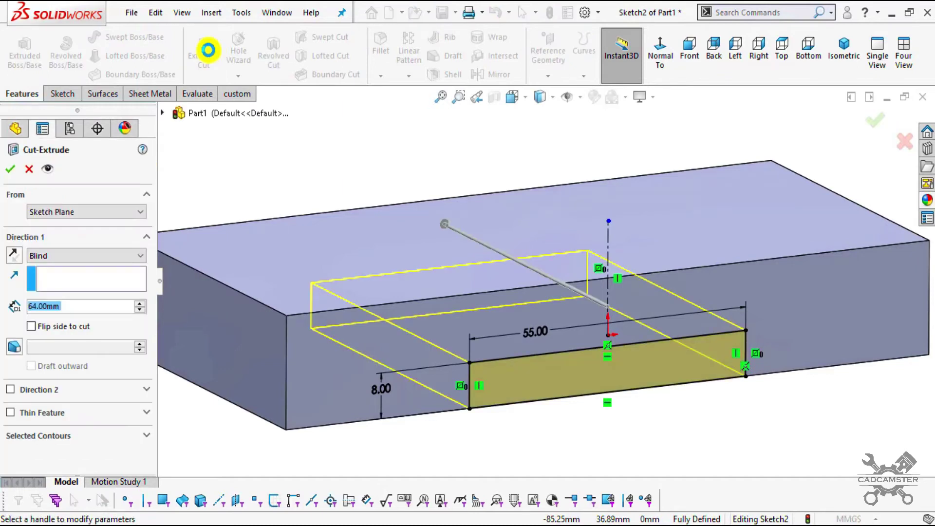
left_click(43, 257)
left_click(50, 271)
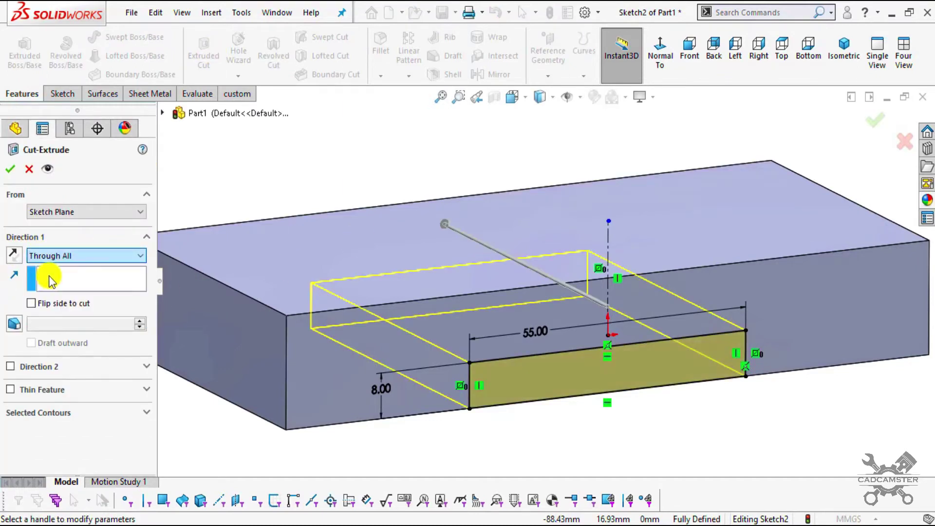
middle_click_drag(282, 378, 414, 341)
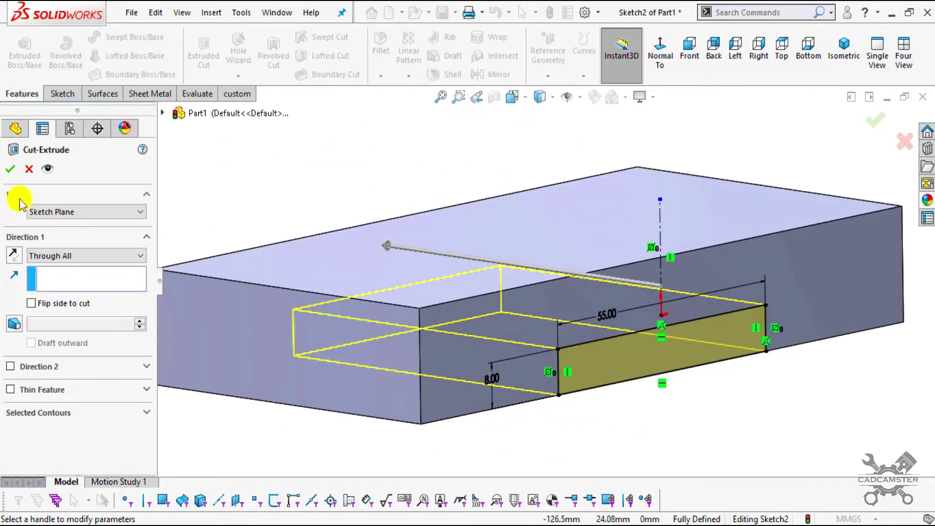
left_click(12, 169)
middle_click_drag(605, 382, 574, 357)
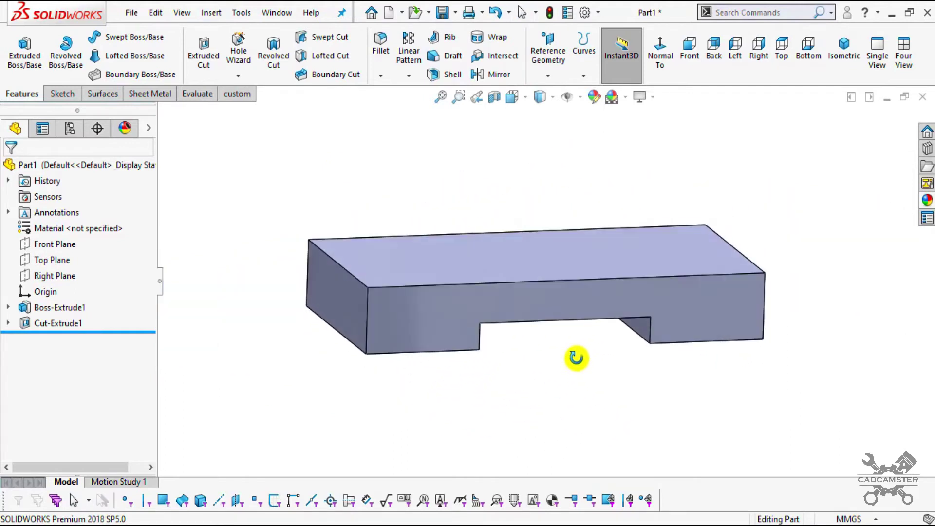
key("Escape")
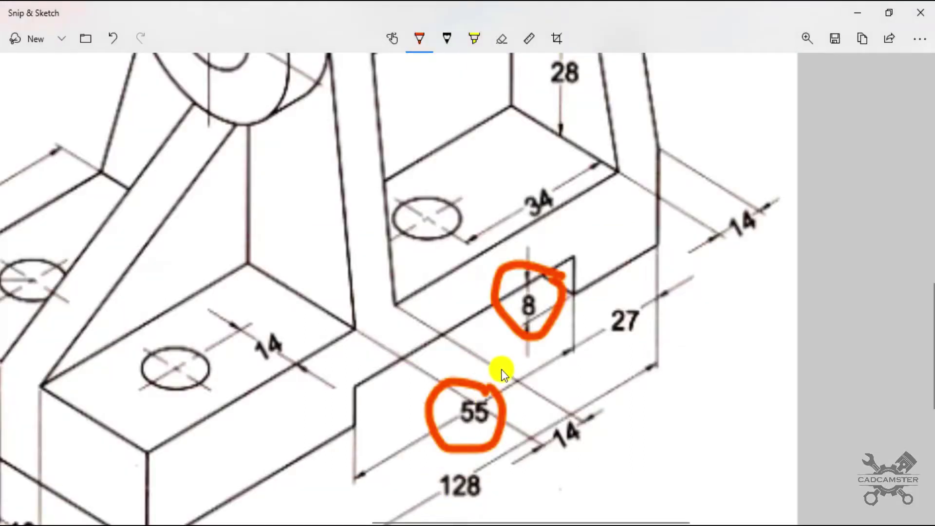
Step: Switch to the drawing in Snip & Sketch and undo the pen marks around the 8 and 55 dimensions
key("ctrl+z")
key("ctrl+z")
scroll(520, 365, "down", 5, "ctrl")
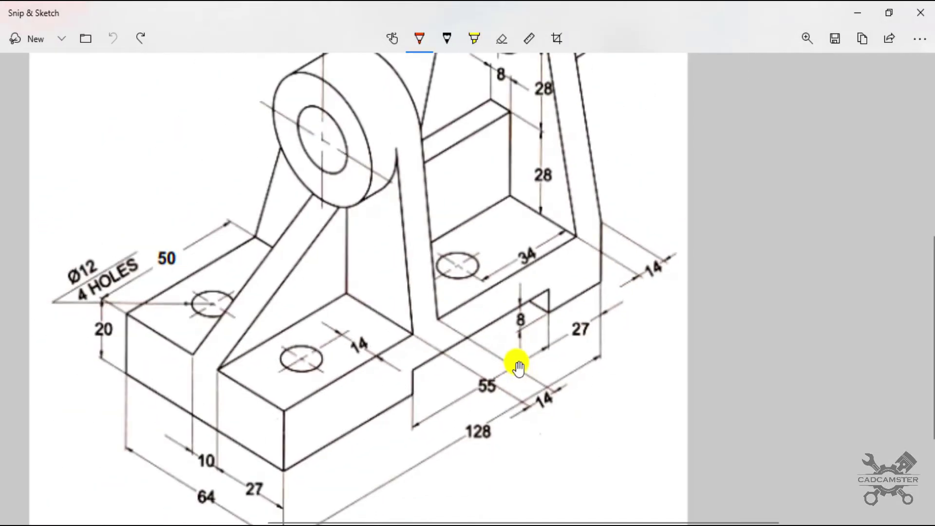
Step: Circle the rear boss in the drawing and examine the dimensions of its support and the base below
scroll(551, 68, "up", 5, "ctrl")
mouse_move(539, 93)
left_mouse_down()
mouse_move(494, 65)
mouse_move(360, 108)
mouse_move(439, 254)
mouse_move(580, 283)
mouse_move(578, 135)
mouse_move(485, 86)
left_mouse_up()
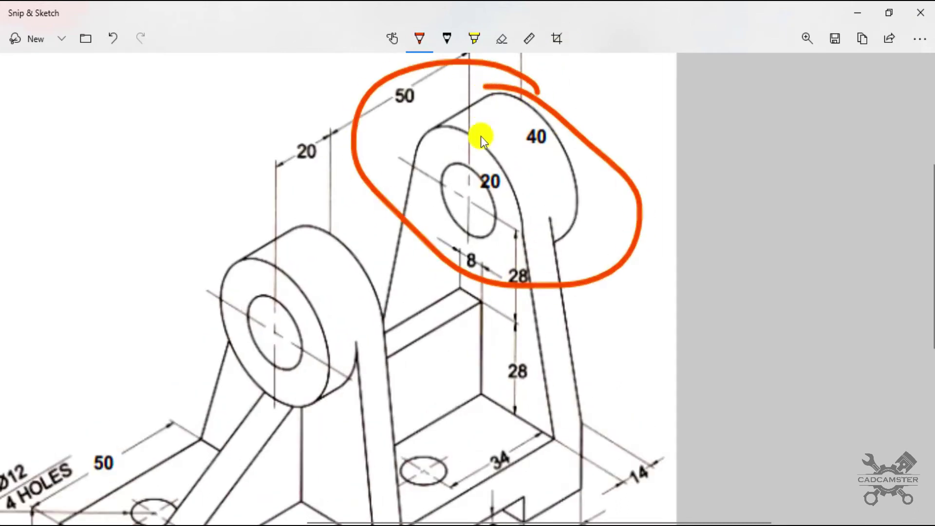
scroll(480, 217, "down", 1)
scroll(483, 236, "up", 3)
scroll(475, 221, "down", 5)
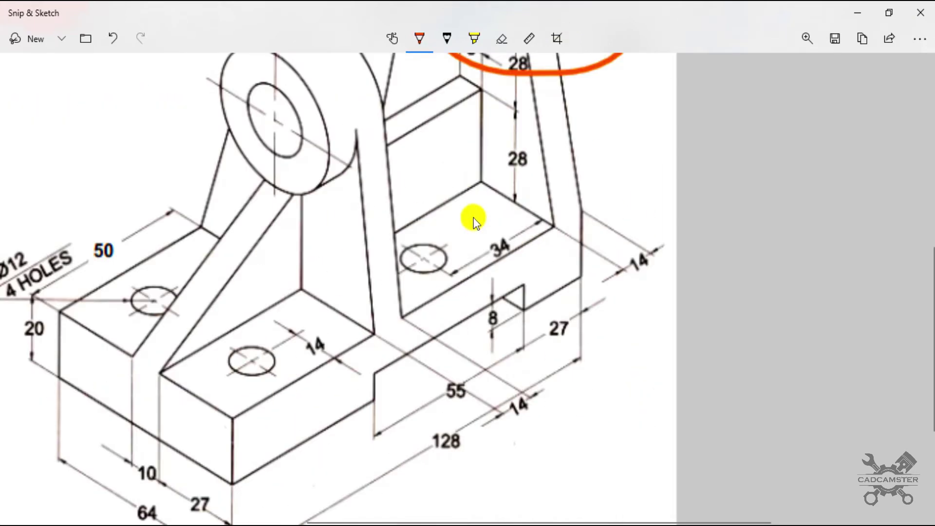
Step: Circle the rear boss's 40 dimension and mark the sloping edges of its support and their base corners in the drawing
scroll(478, 224, "up", 4)
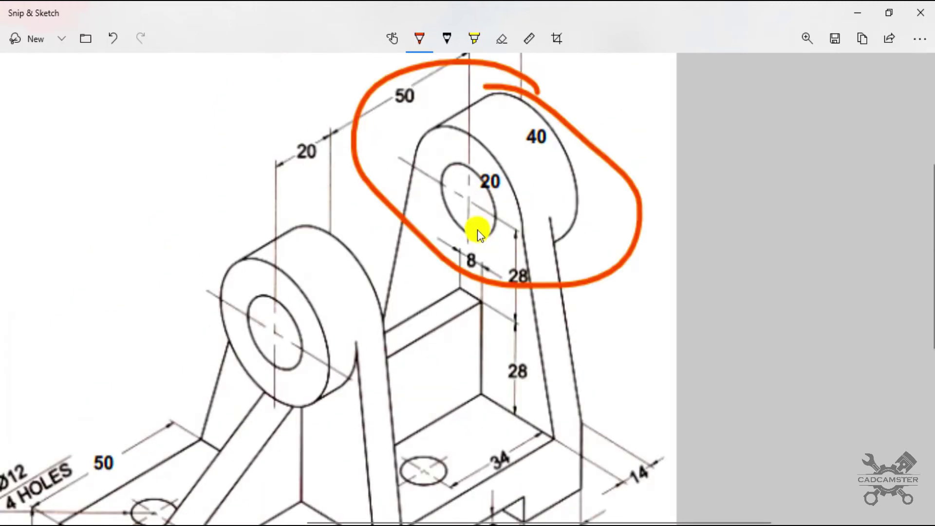
mouse_move(551, 123)
left_mouse_down()
mouse_move(527, 149)
mouse_move(563, 136)
left_mouse_up()
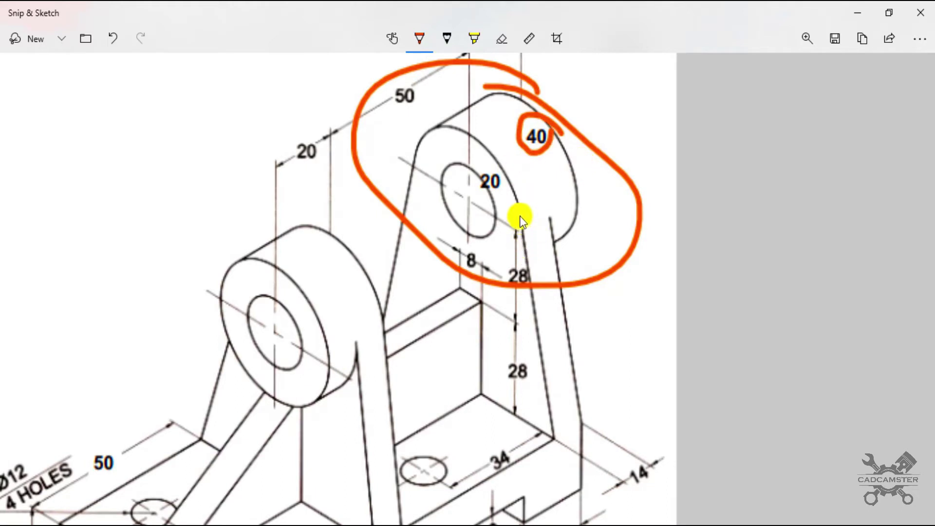
left_click_drag(527, 313, 549, 295)
left_click_drag(382, 245, 432, 285)
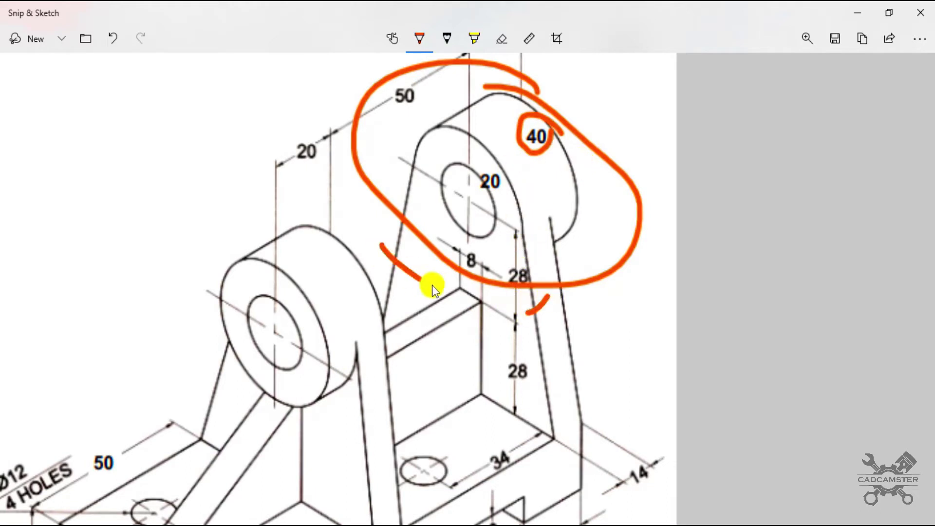
left_click_drag(544, 456, 545, 455)
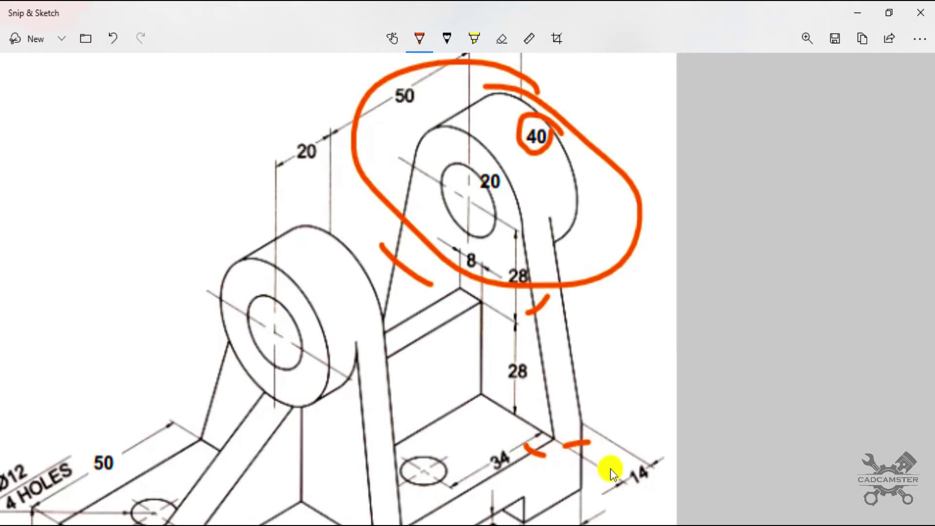
Step: Undo all pen marks on the drawing
key("ctrl+z")
key("ctrl+z")
key("ctrl+z")
key("ctrl+z")
key("ctrl+z")
key("ctrl+z")
key("ctrl+z")
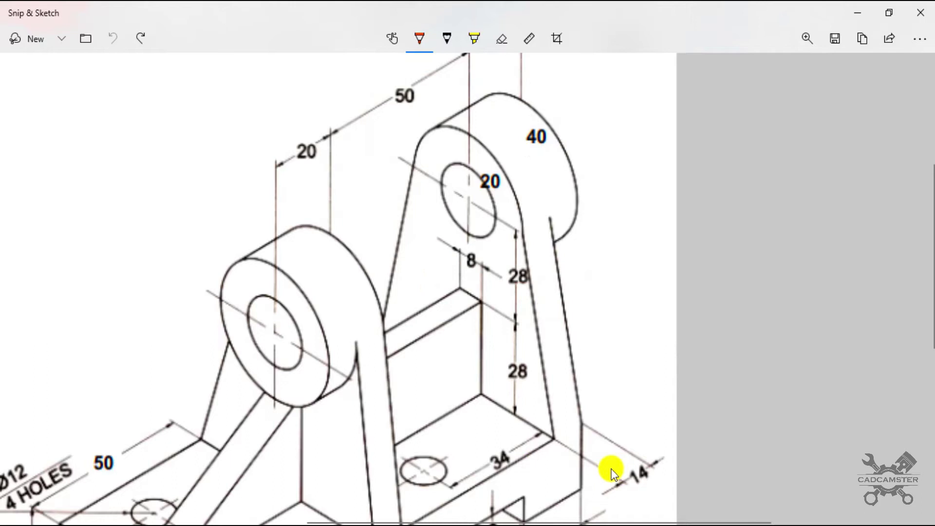
Step: Switch to SOLIDWORKS and start a sketch on the base block's 64 × 20 mm end face, viewed straight on
key("alt+Tab")
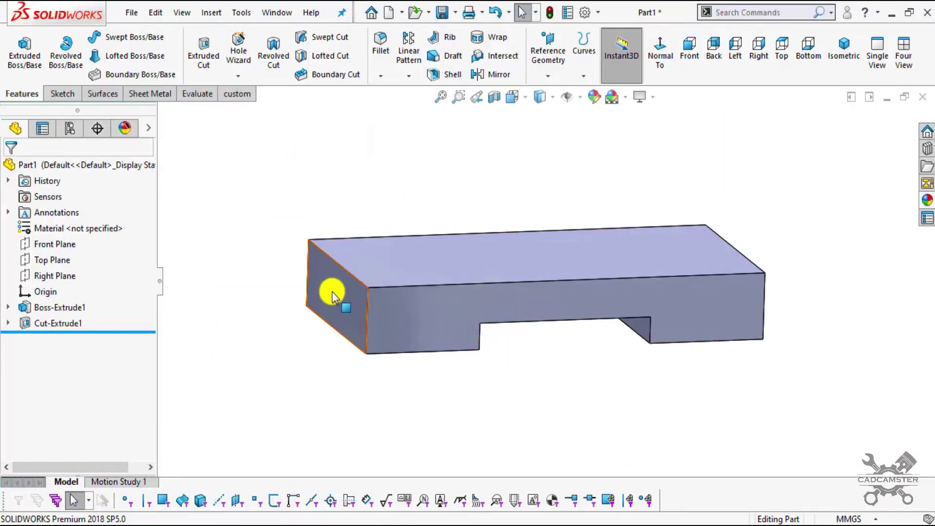
middle_click_drag(674, 311, 598, 351)
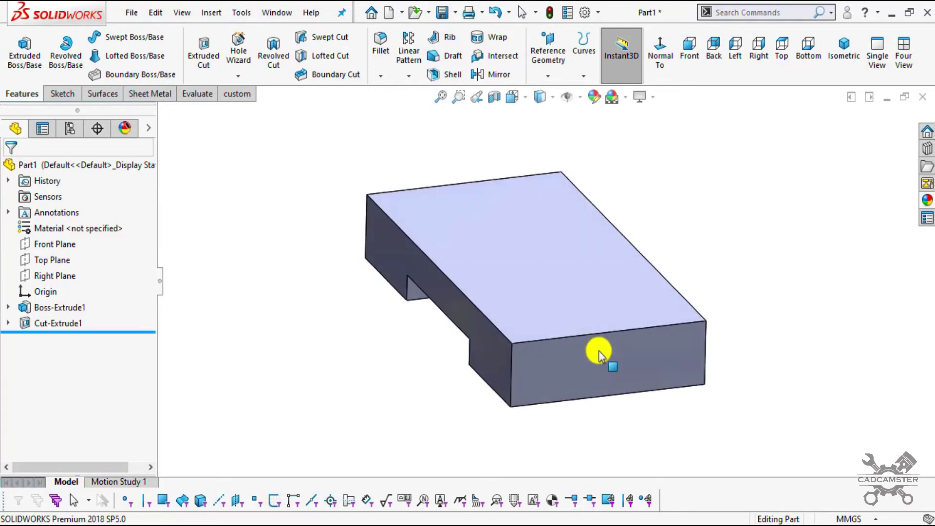
left_click(603, 378)
left_click(661, 67)
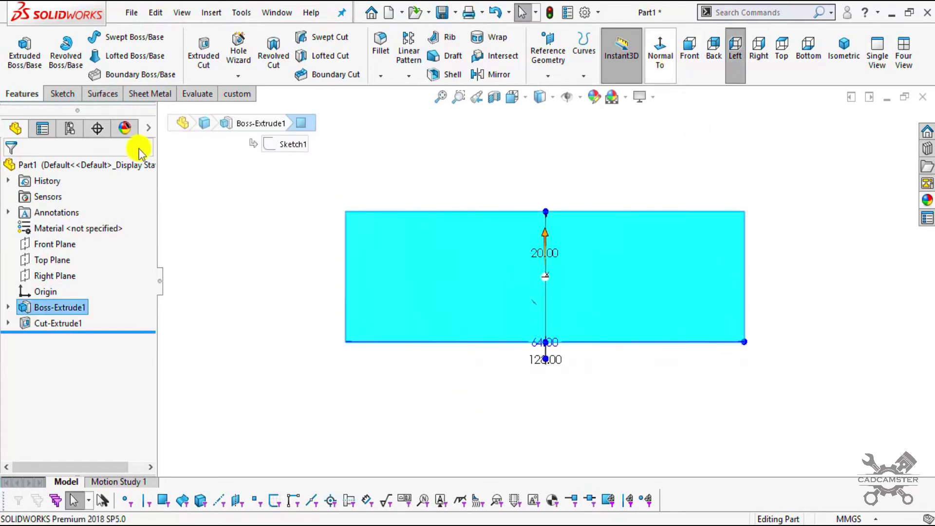
left_click(62, 94)
left_click(18, 49)
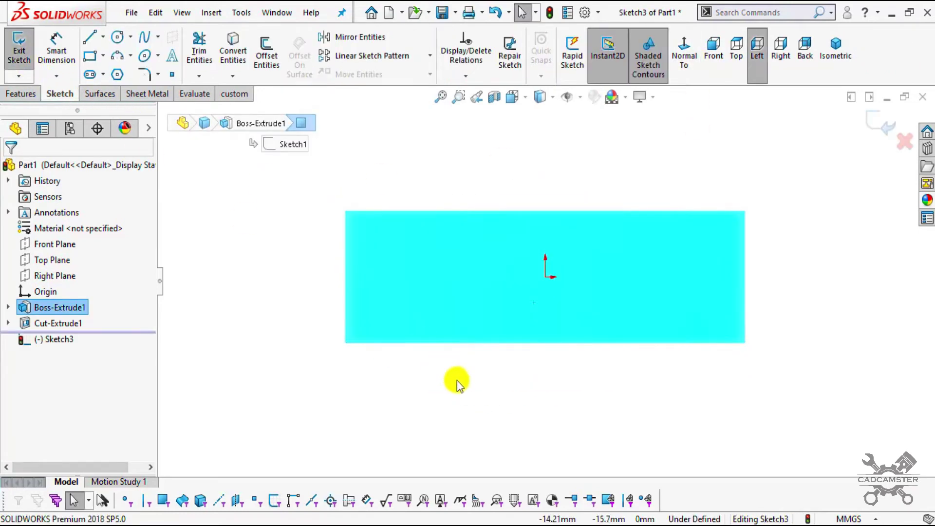
Step: Sketch a vertical centerline about 63 mm long upward from the origin
scroll(518, 286, "up", 2)
scroll(626, 161, "down", 3)
scroll(470, 200, "up", 4)
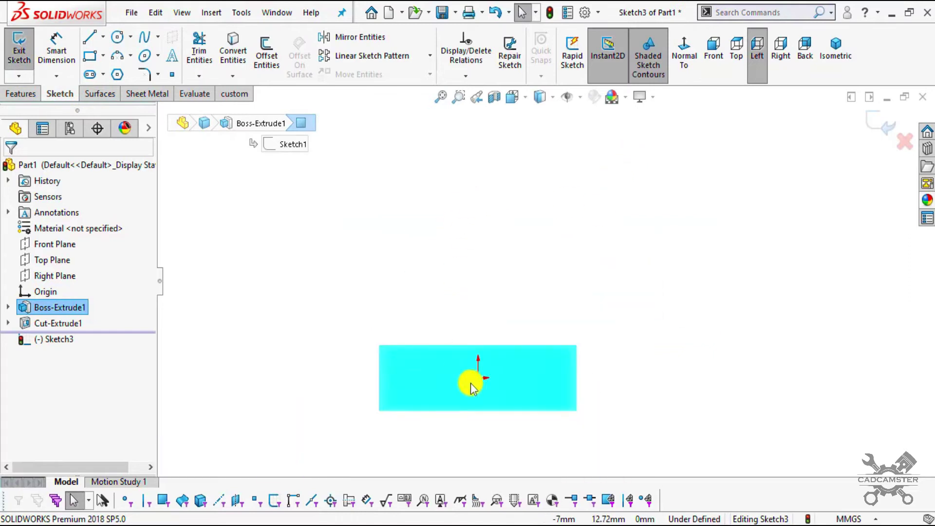
scroll(466, 382, "down", 1)
left_click(103, 37)
left_click(117, 71)
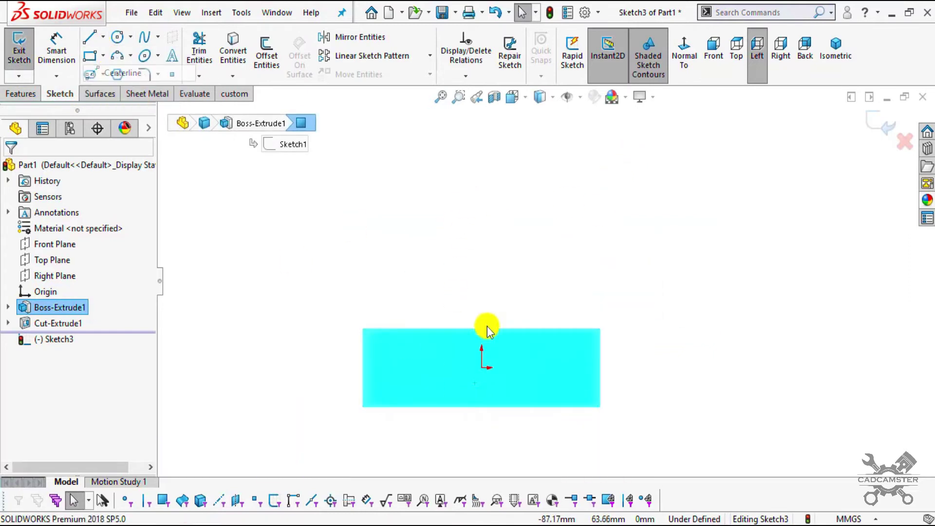
left_click(482, 367)
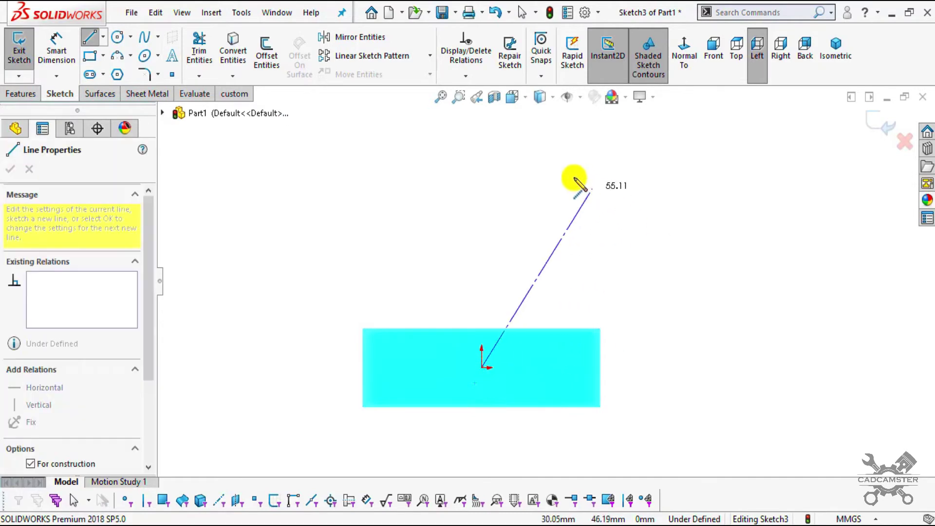
left_click(485, 126)
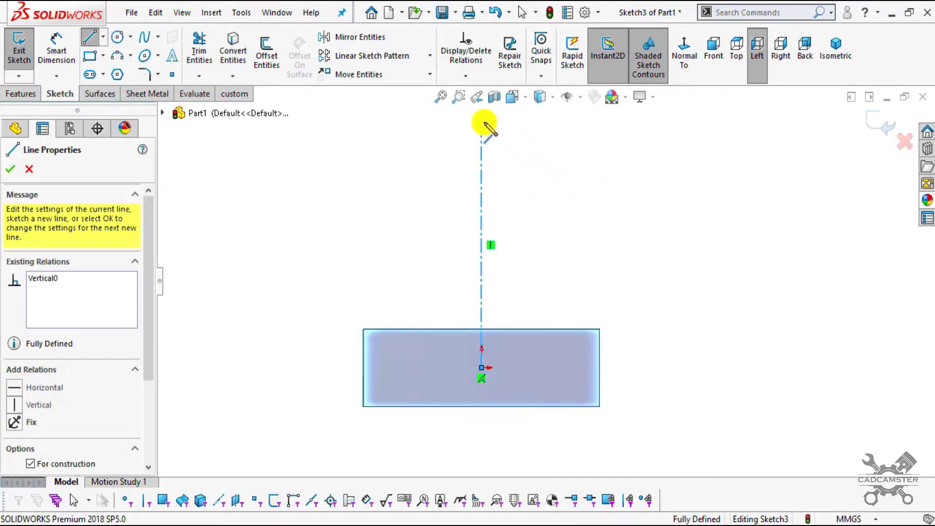
key("Escape")
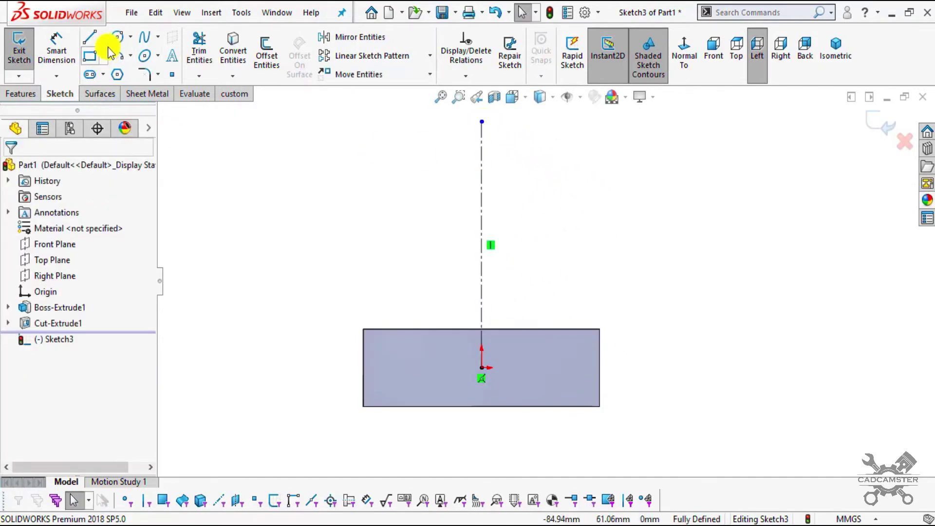
Step: Sketch a circle about 26.5 mm in diameter centred on the centerline's upper endpoint
left_click(117, 37)
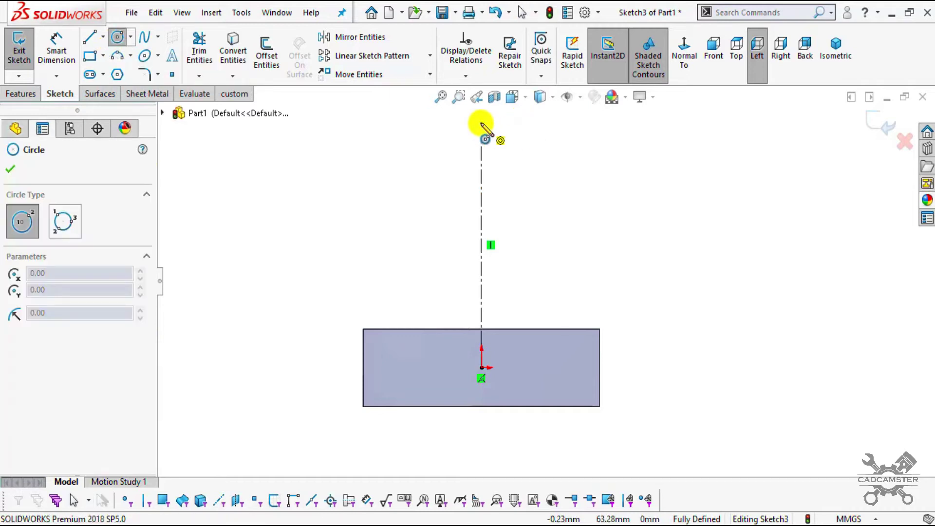
left_click(481, 122)
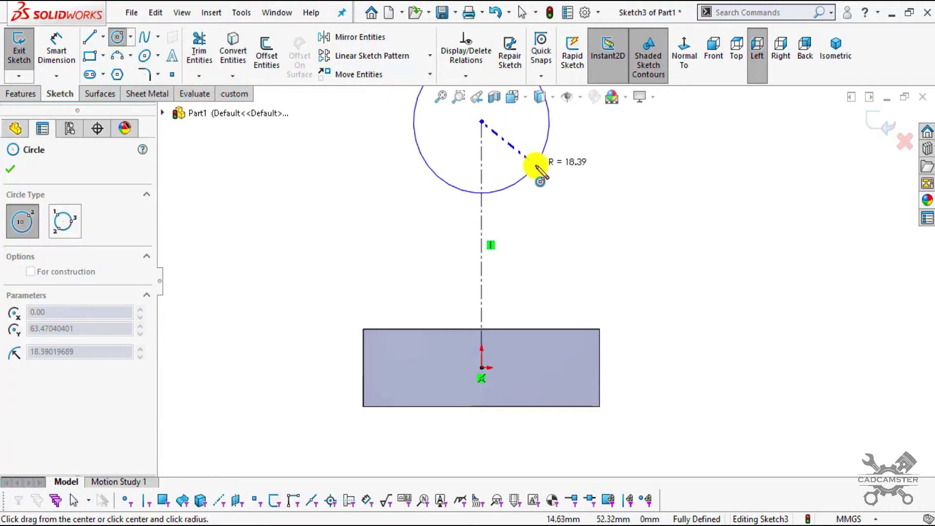
left_click(529, 133)
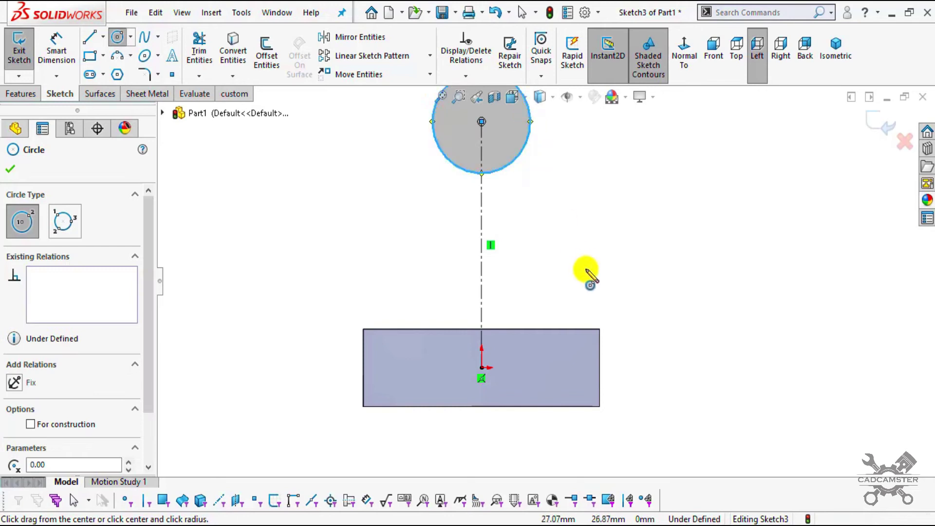
scroll(591, 278, "up", 5)
scroll(492, 215, "down", 3)
scroll(555, 292, "up", 3)
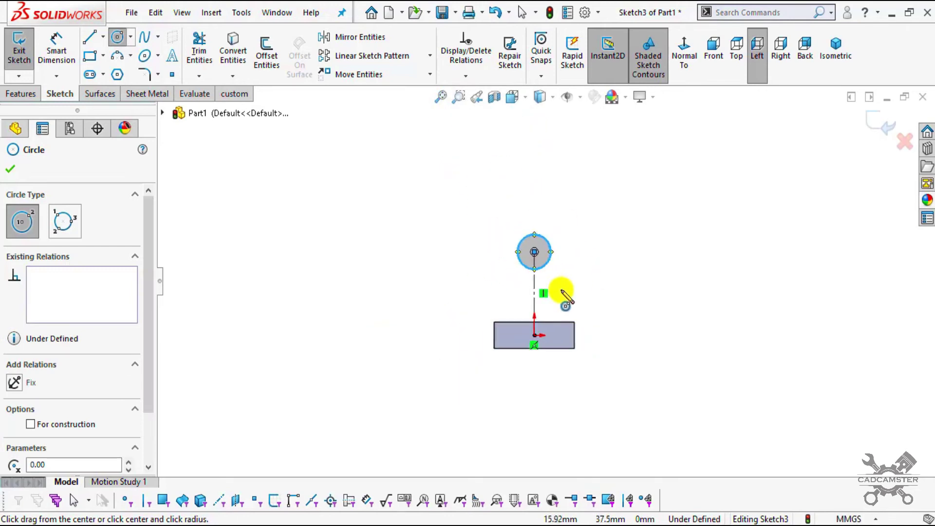
scroll(609, 341, "down", 3)
key("Escape")
scroll(579, 292, "up", 2)
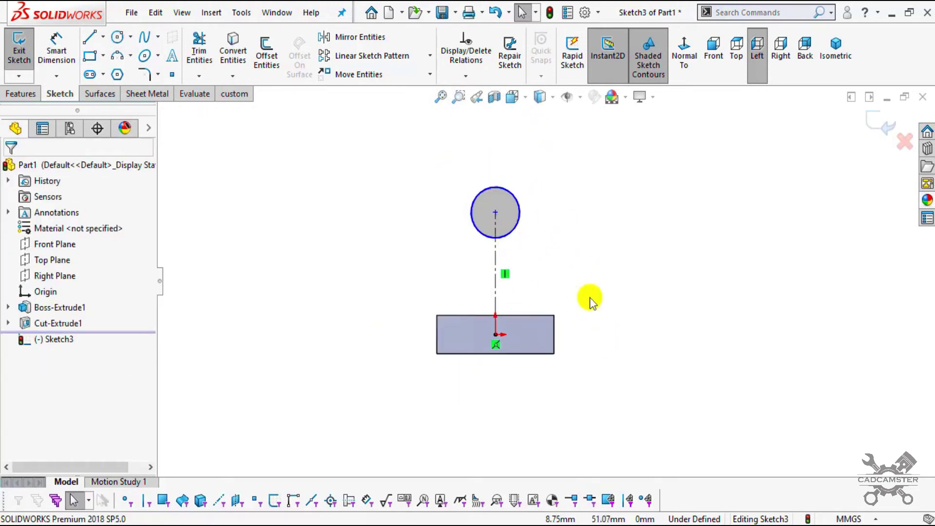
scroll(591, 332, "up", 2)
scroll(589, 336, "down", 2)
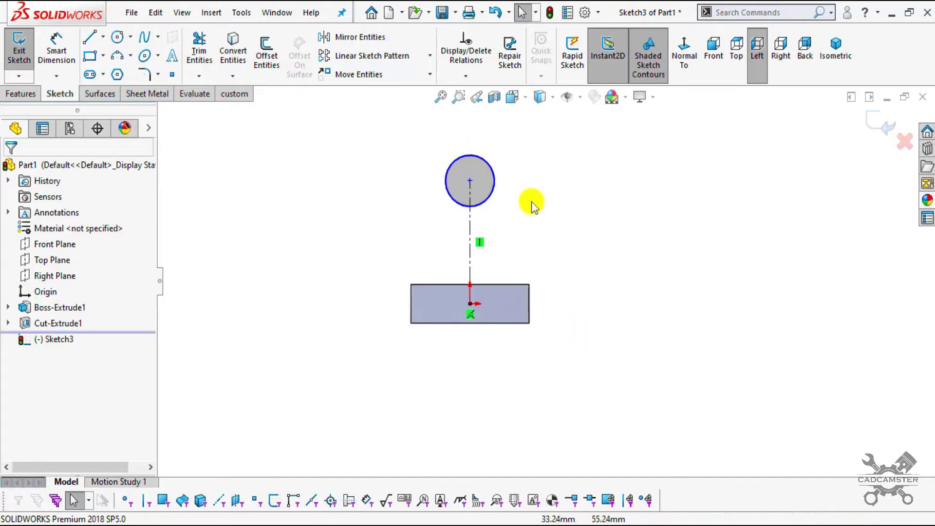
Step: Dimension the boss circle's diameter to 40 mm
scroll(534, 209, "down", 1)
scroll(534, 209, "down", 1)
left_click(56, 48)
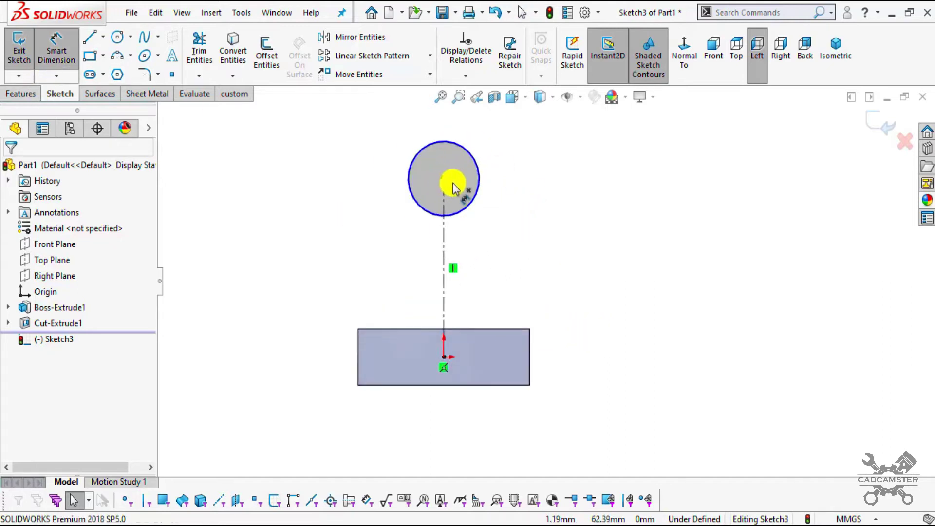
left_click(475, 194)
left_click(543, 213)
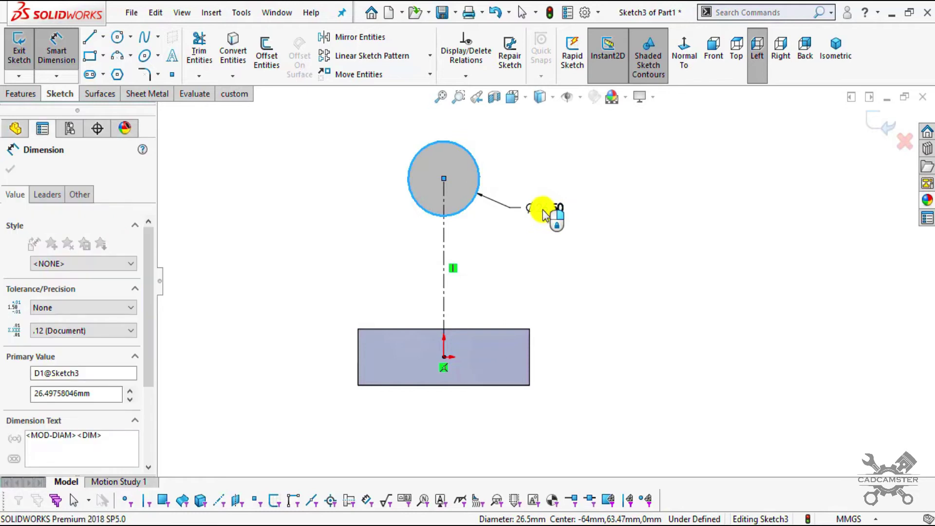
type("40")
key("Return")
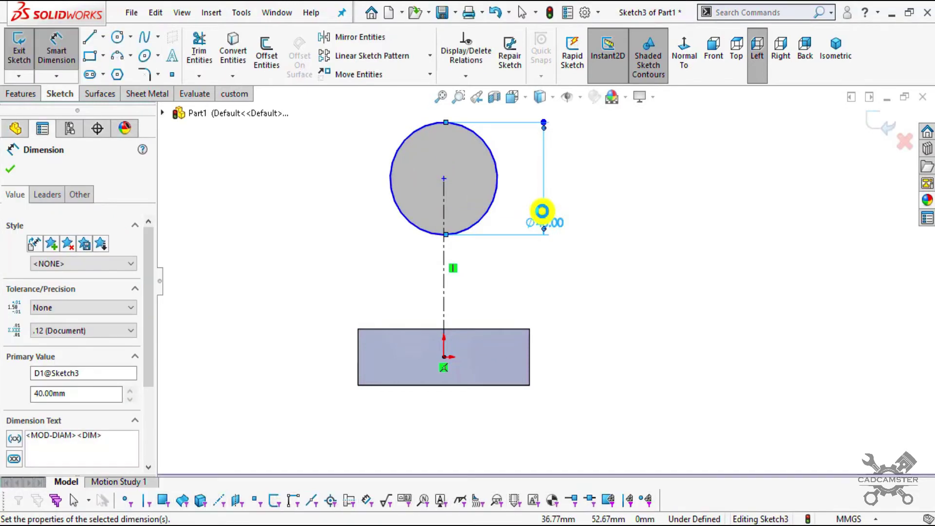
left_click(641, 270)
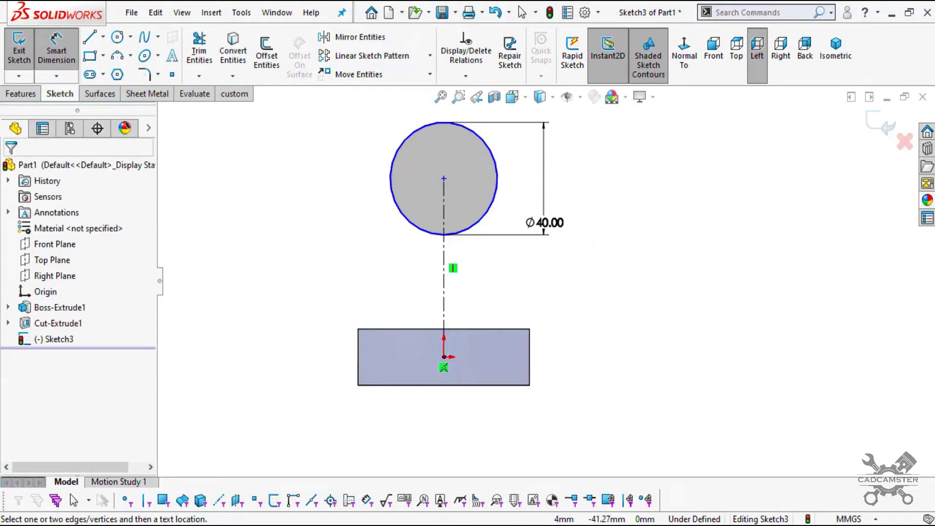
Step: Check the rear boss's height in the drawing and dimension the circle's centre 56 mm above the base's top edge
key("alt+Tab")
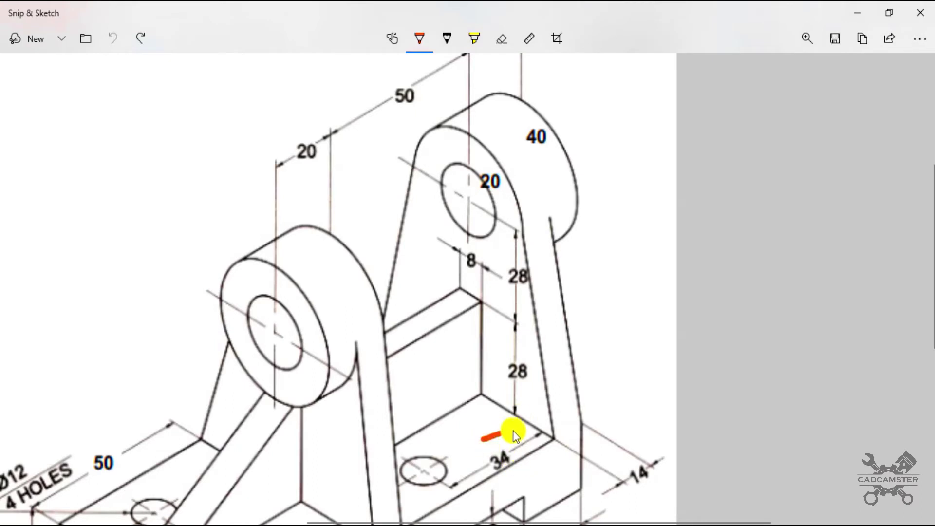
mouse_move(526, 346)
left_mouse_down()
mouse_move(492, 381)
mouse_move(533, 362)
left_mouse_up()
key("alt+Tab")
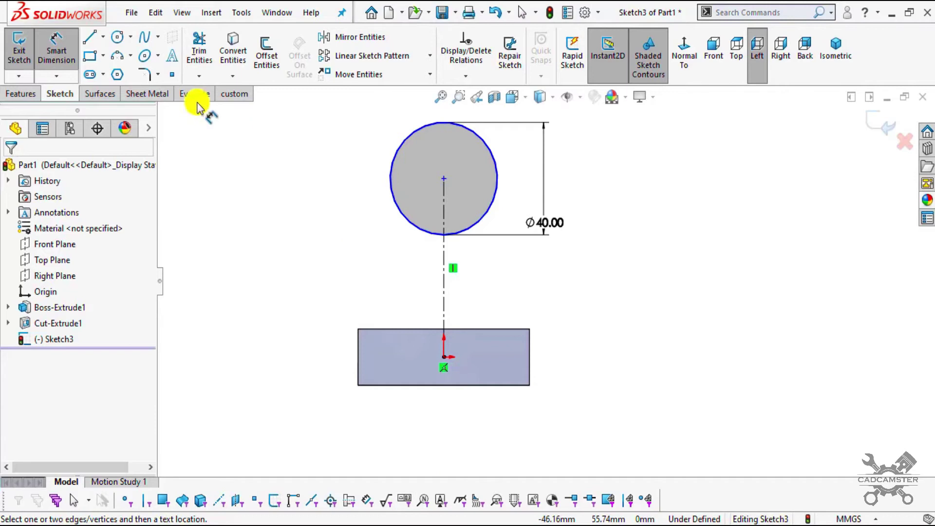
left_click(56, 48)
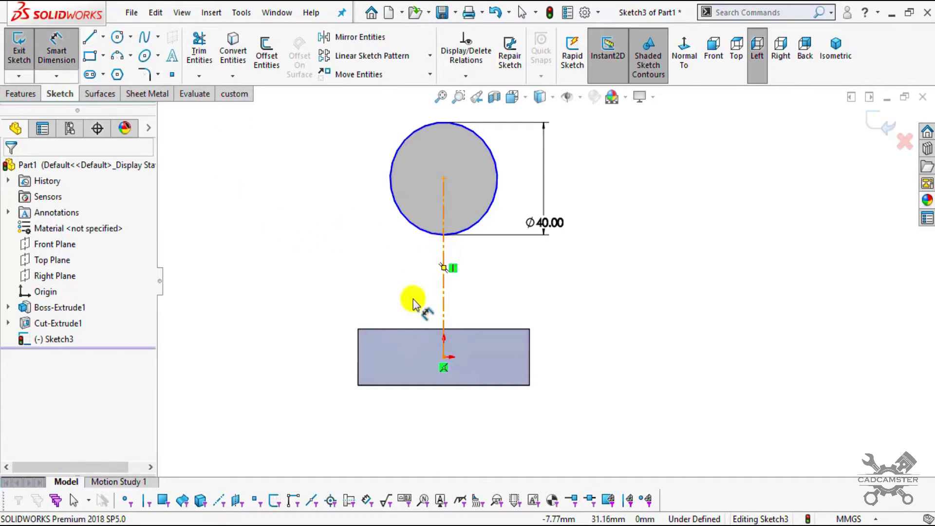
left_click(402, 329)
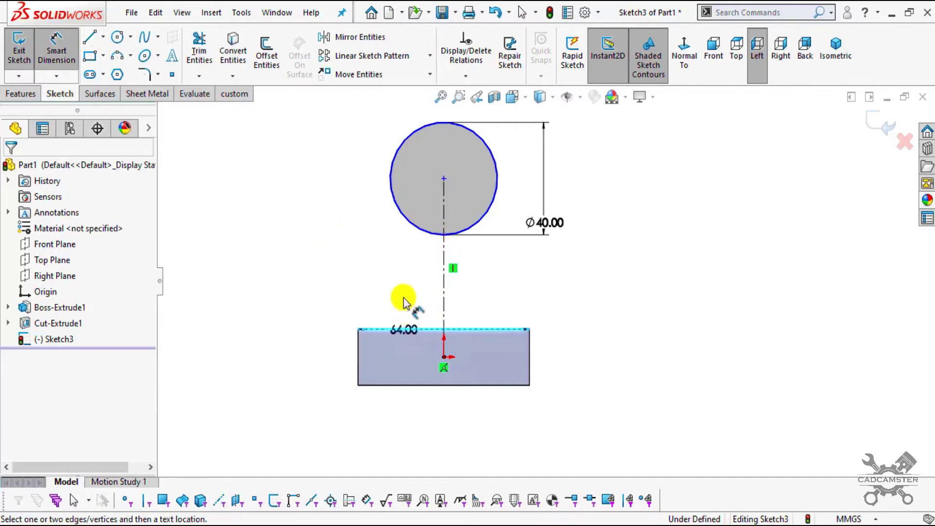
left_click(444, 179)
left_click(274, 211)
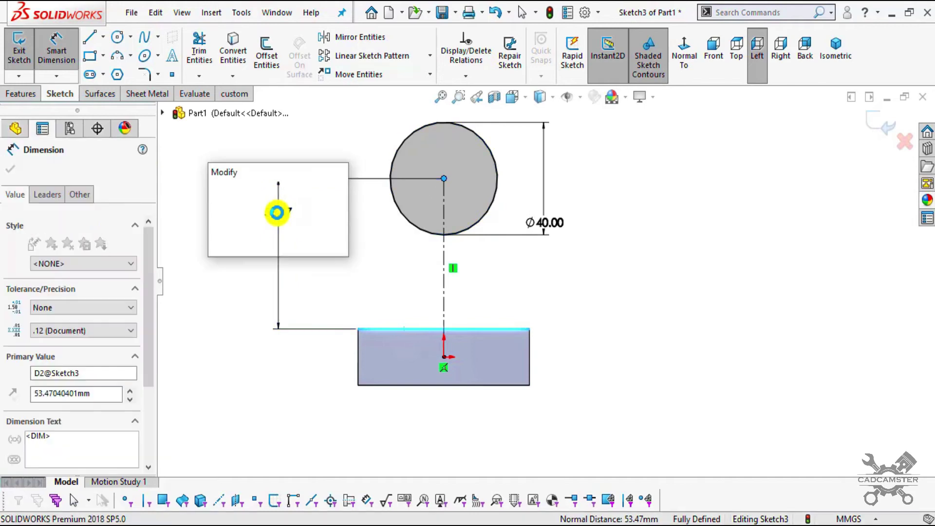
type("56")
key("Return")
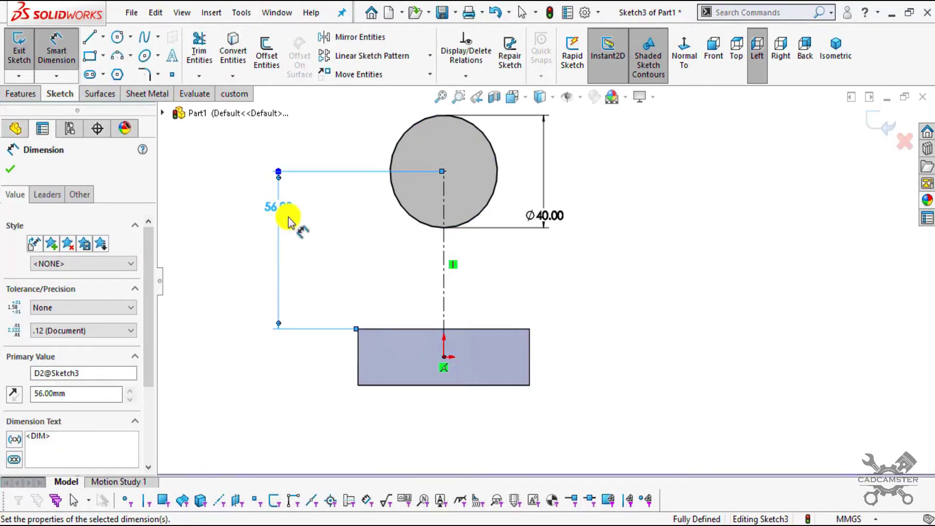
left_click(683, 275)
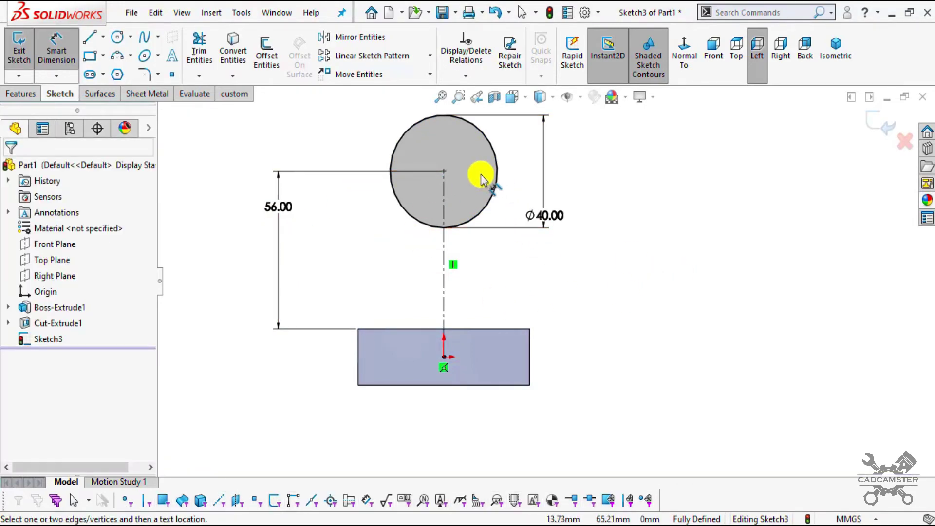
Step: Sketch a line from the base's upper-left corner up to the left side of the boss circle, tangent to it
left_click(89, 36)
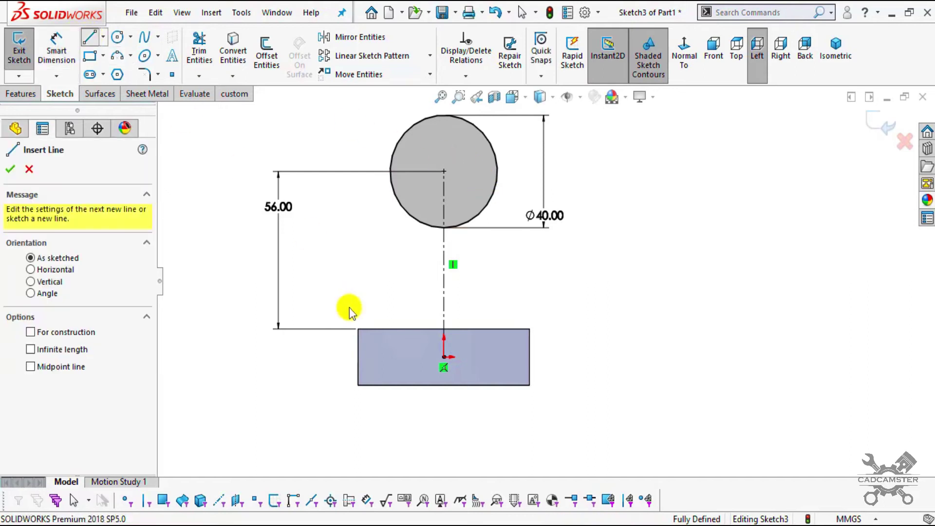
left_click(358, 329)
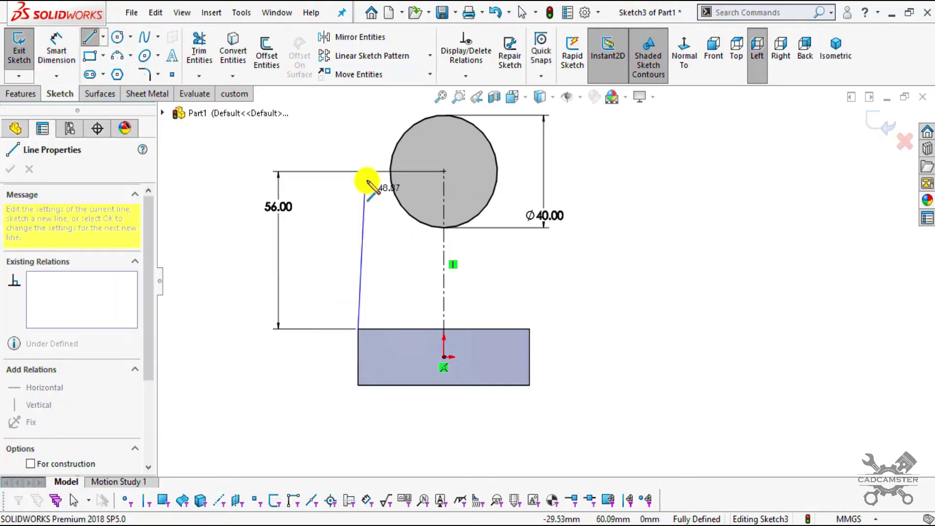
left_click(394, 162)
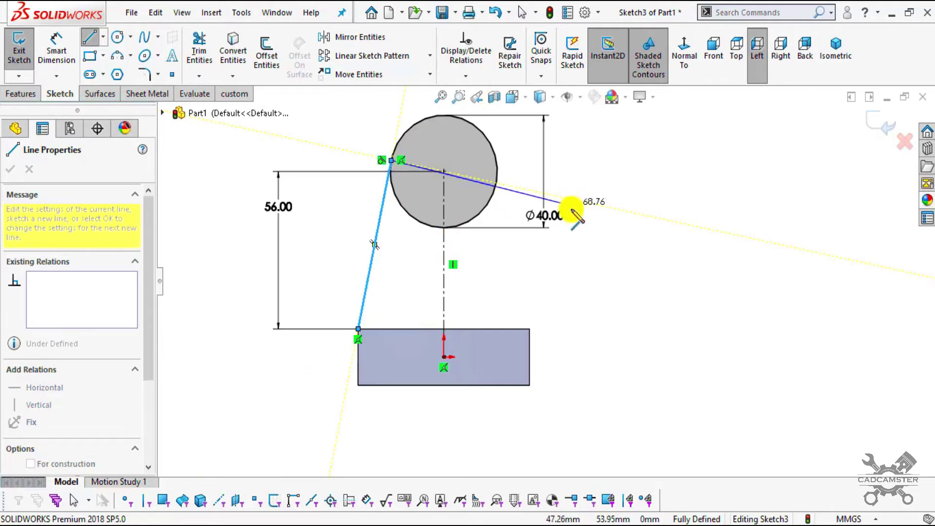
key("Escape")
scroll(457, 229, "down", 5)
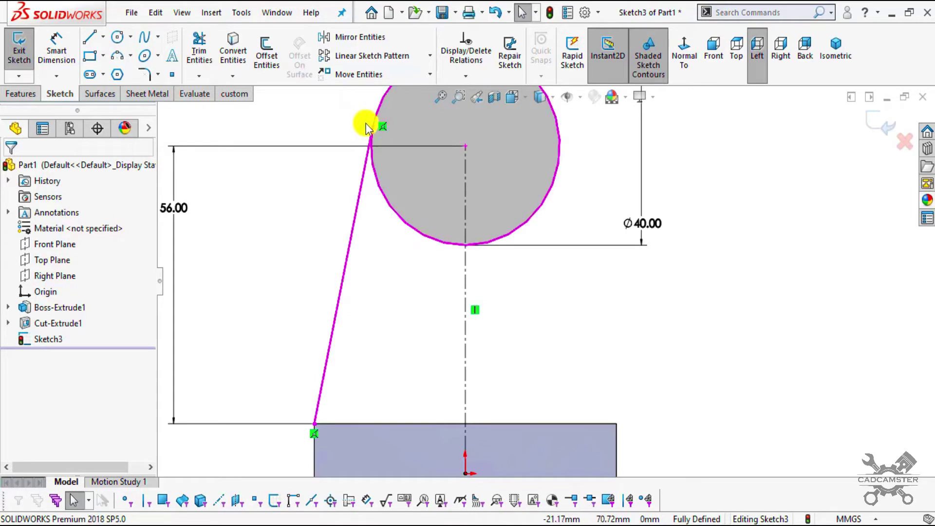
Step: Sketch a line from the base's upper-right corner up to the right side of the boss circle, tangent to it
left_click(90, 36)
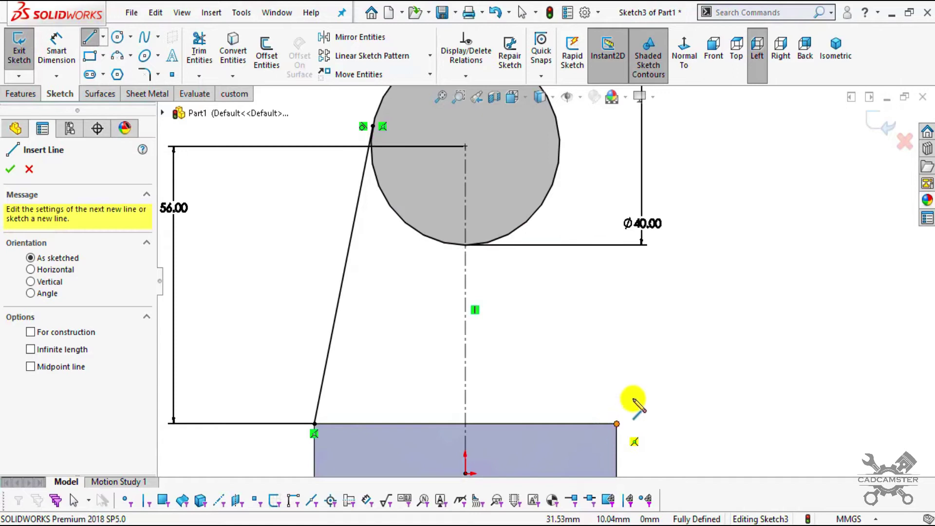
left_click(617, 423)
left_click(560, 129)
key("Escape")
key("z")
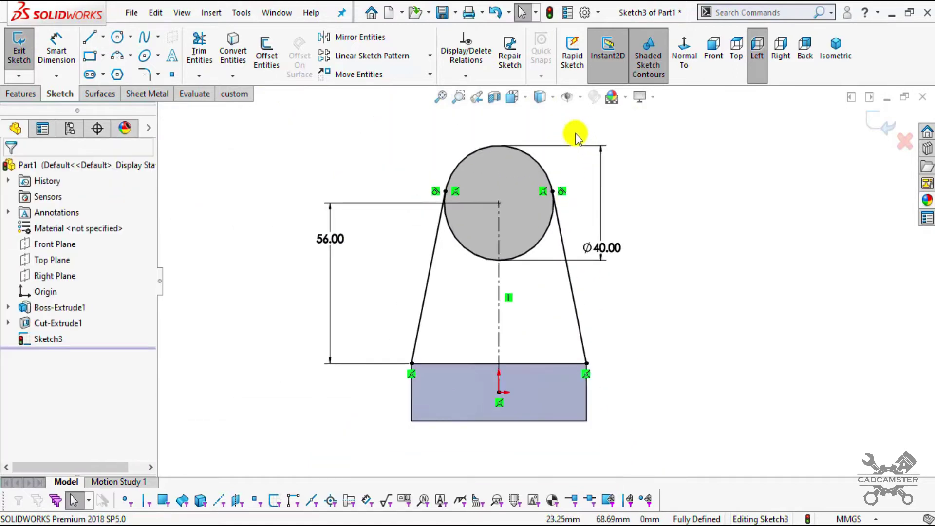
scroll(560, 236, "down", 5)
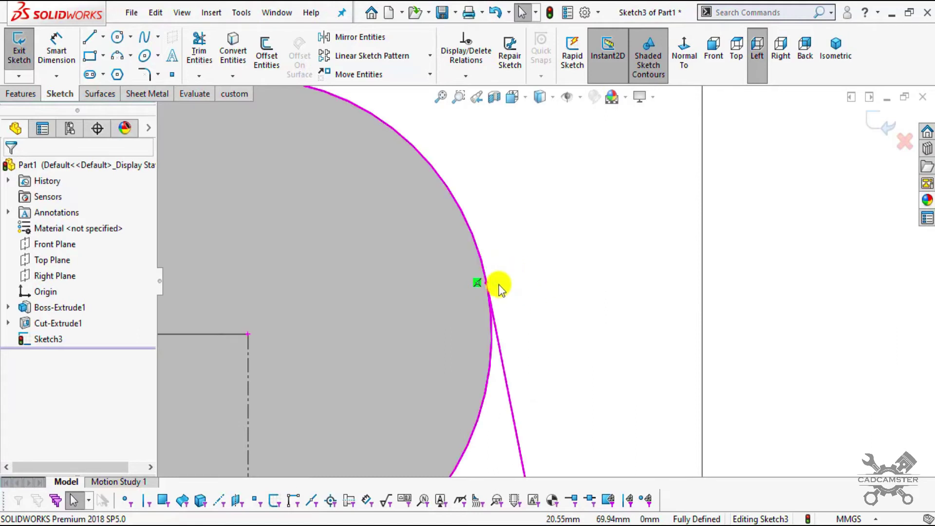
scroll(489, 185, "up", 6)
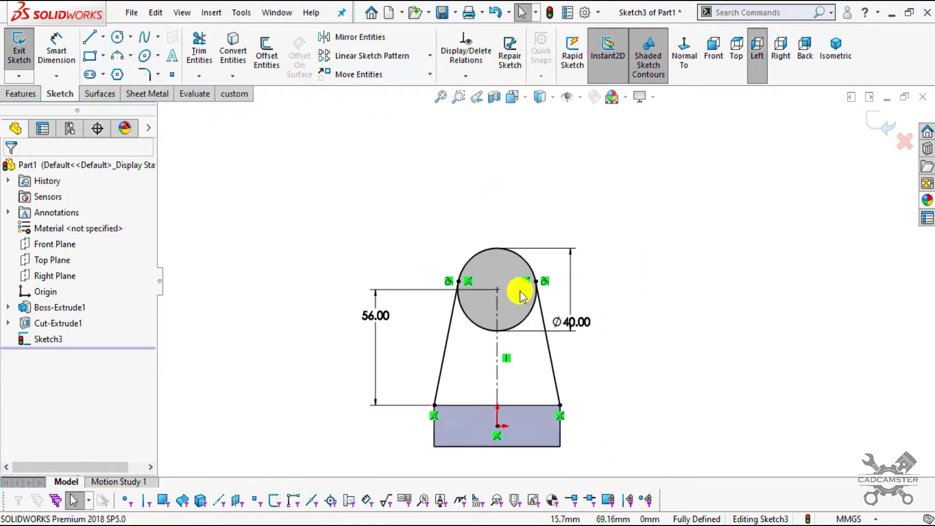
Step: Close the support profile with a horizontal line along the base's top edge, joining the lower ends of both tangent lines
scroll(545, 331, "down", 2)
scroll(507, 151, "down", 1)
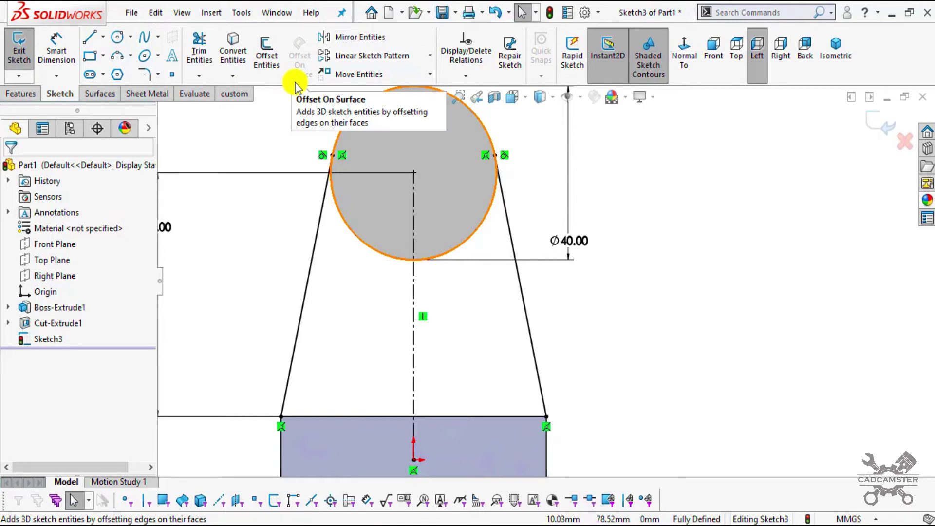
scroll(546, 278, "up", 2)
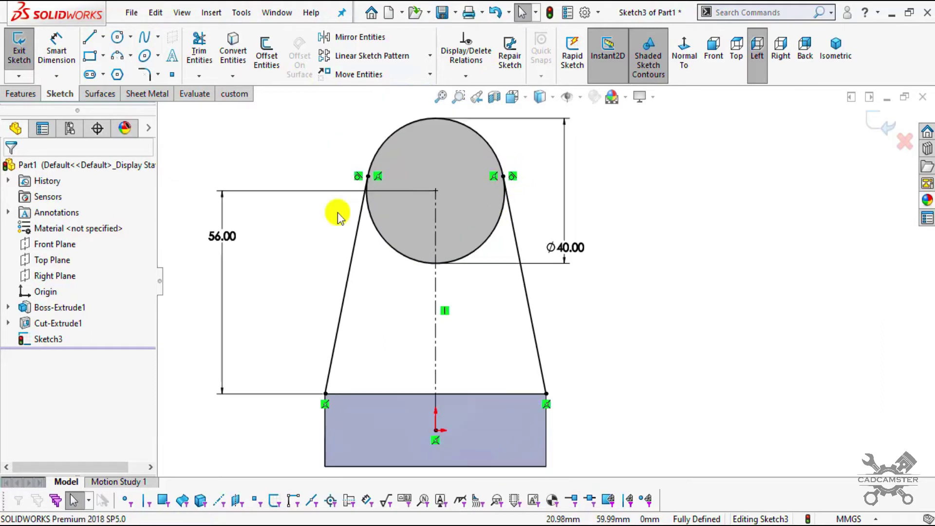
left_click(90, 43)
left_click(326, 396)
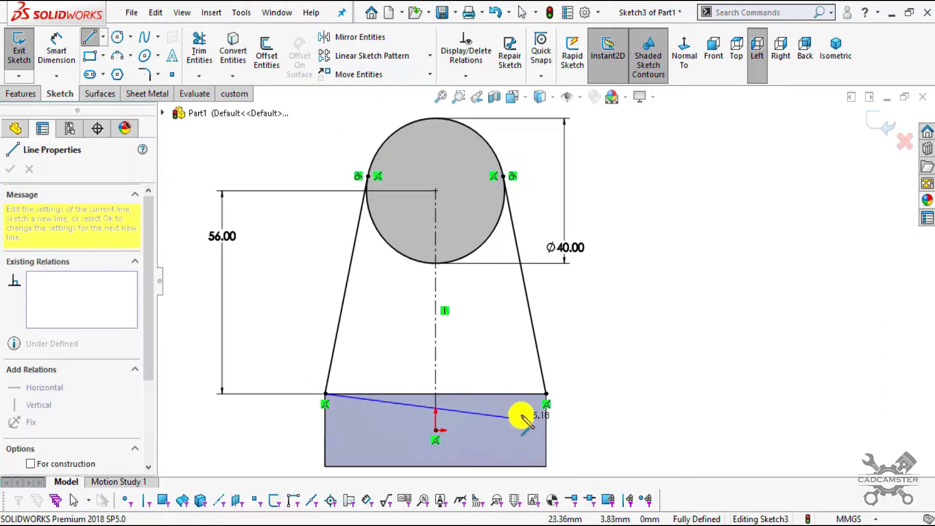
double_click(546, 393)
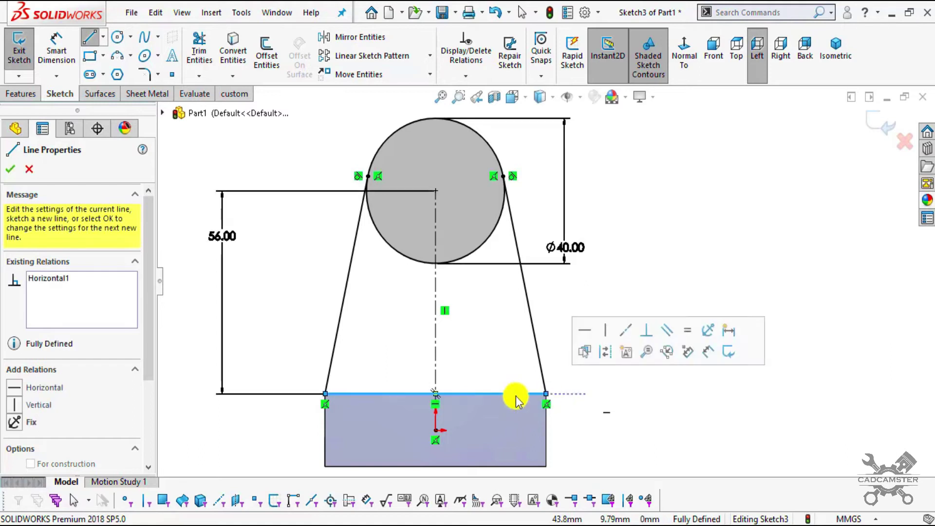
key("Escape")
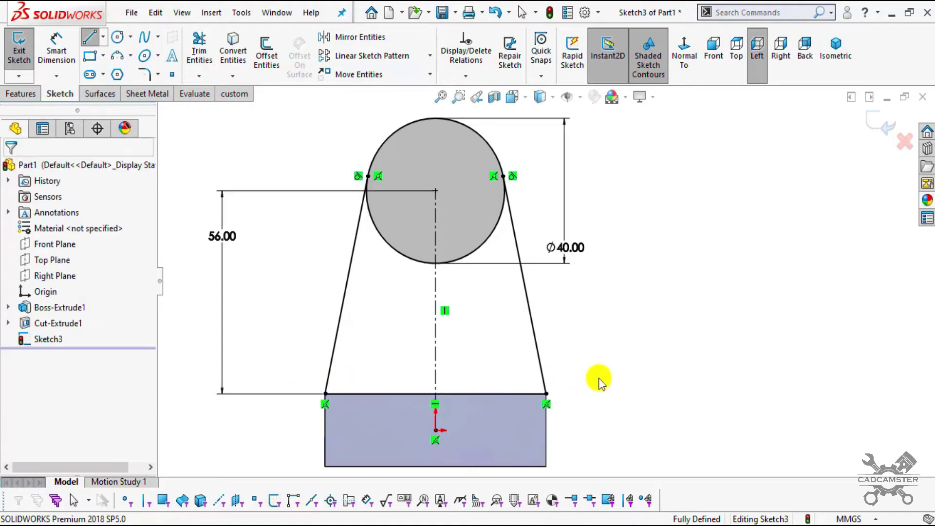
Step: Start an Extruded Boss with the circle and both support regions as contours, reversed to run over the base
middle_click_drag(444, 395, 505, 434)
left_click(21, 95)
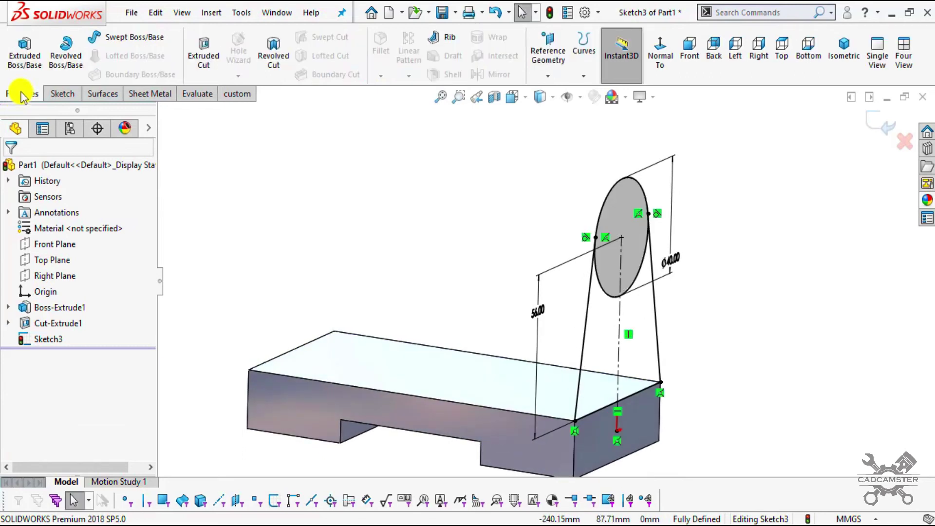
left_click(29, 64)
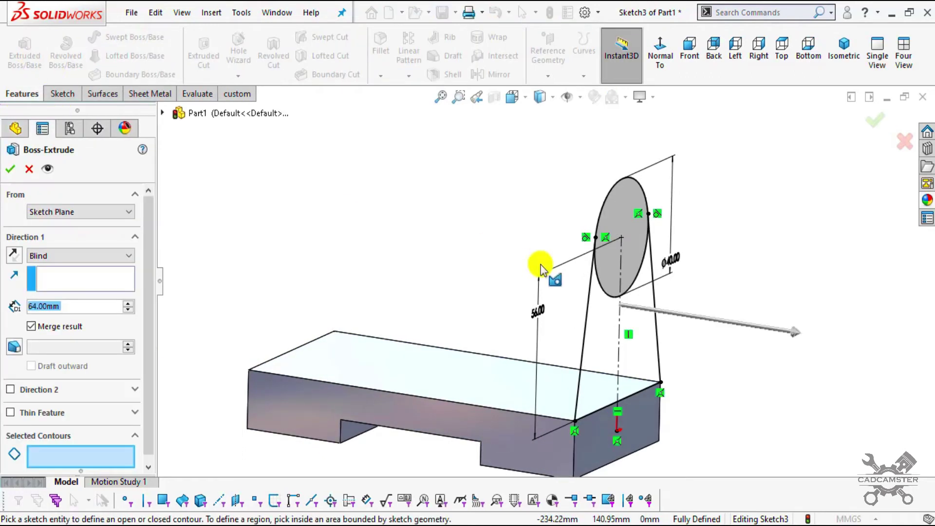
left_click(610, 323)
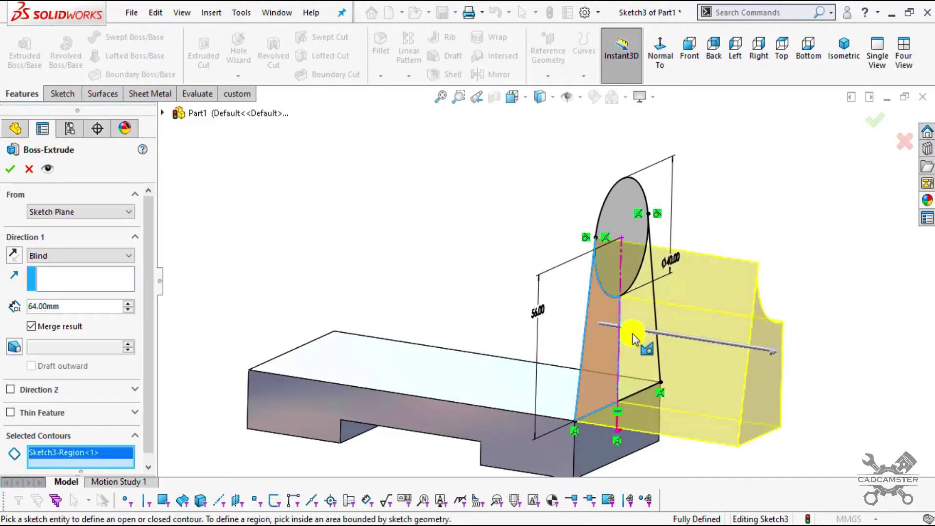
left_click(614, 287)
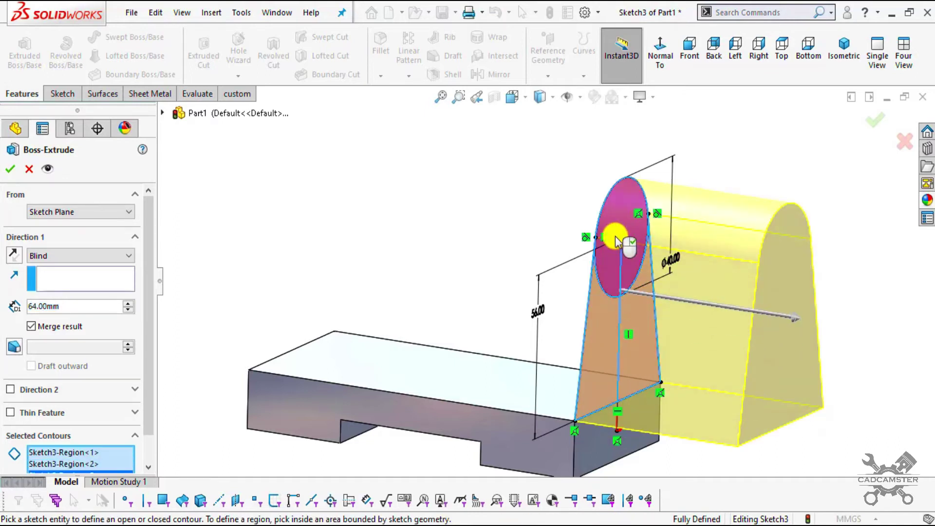
middle_click_drag(591, 378, 566, 264)
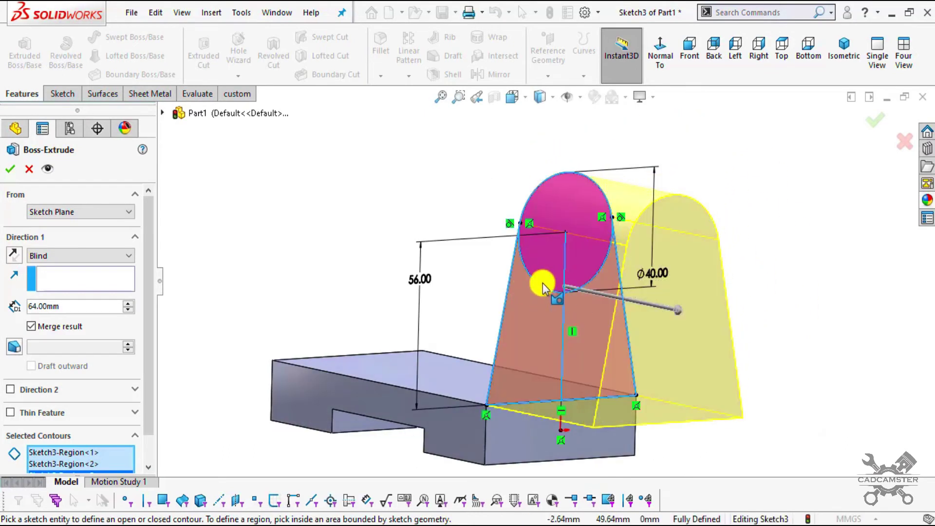
middle_click_drag(563, 381, 184, 328)
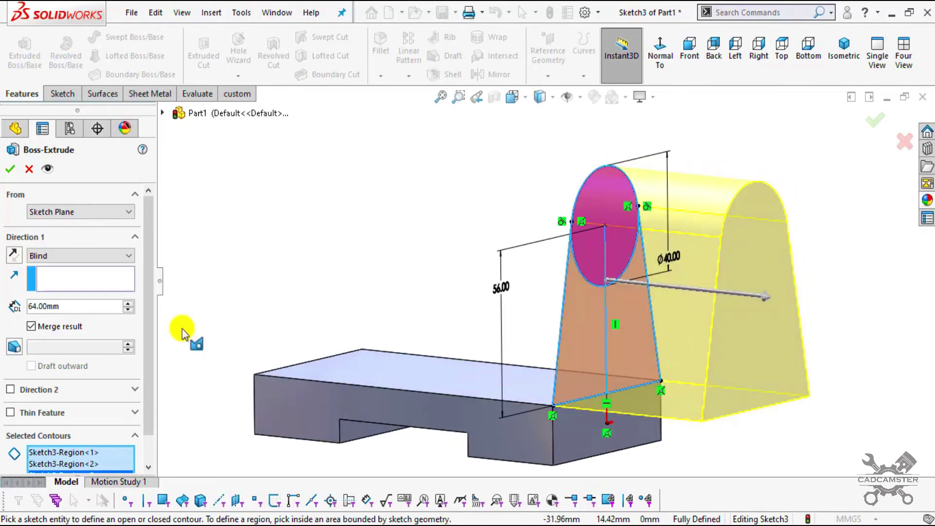
left_click(15, 258)
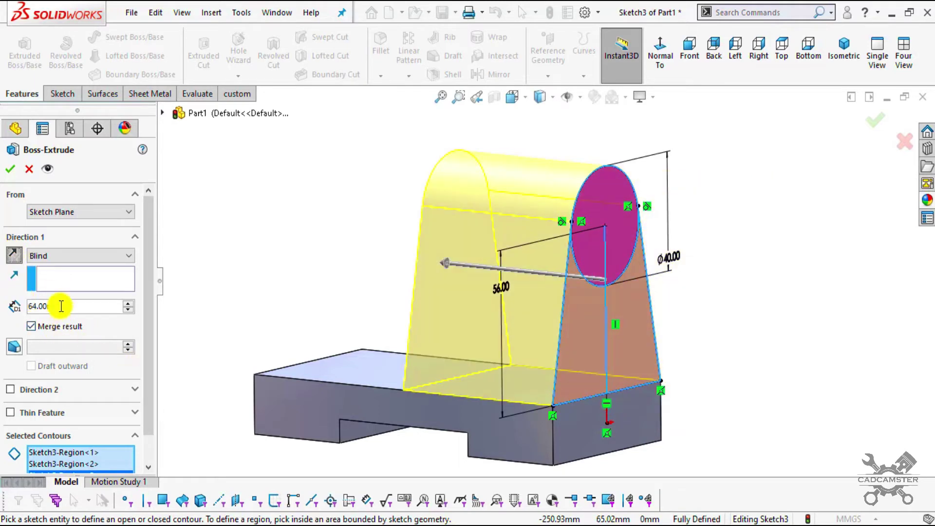
Step: Lower the extrusion depth to 54 mm
scroll(60, 306, "down", 1)
scroll(59, 319, "down", 1)
scroll(59, 319, "up", 1)
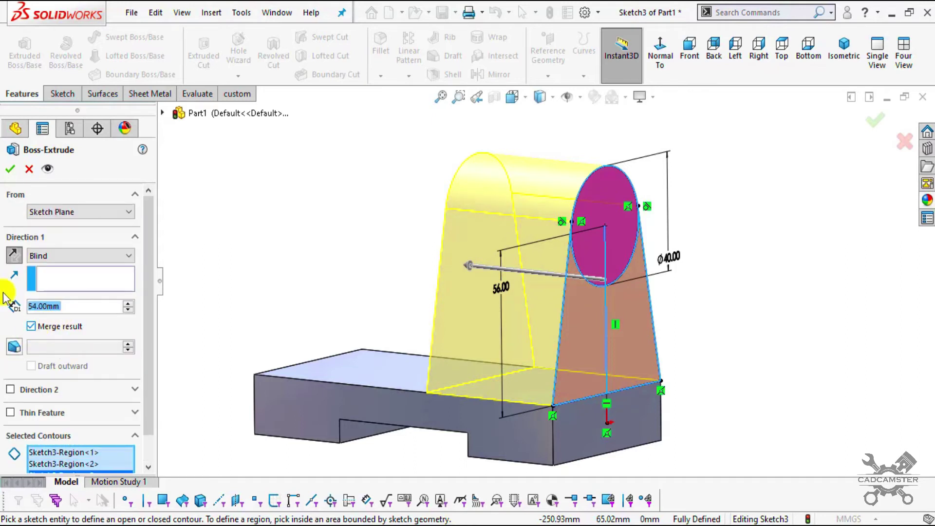
scroll(667, 304, "up", 2)
scroll(633, 322, "down", 2)
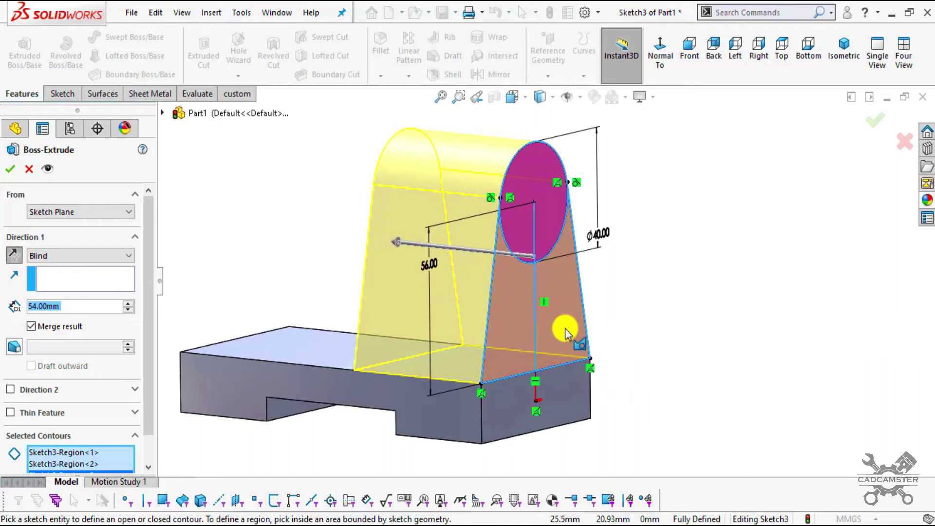
scroll(565, 329, "down", 1)
scroll(557, 347, "up", 3)
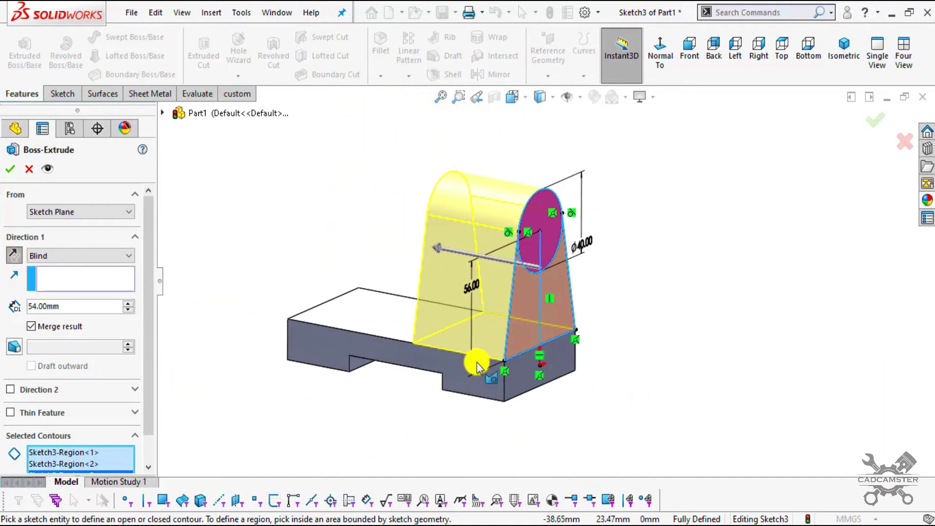
Step: Switch to the drawing in Snip & Sketch and mark the rear support's thickness with an arrow across its side
left_click(415, 520)
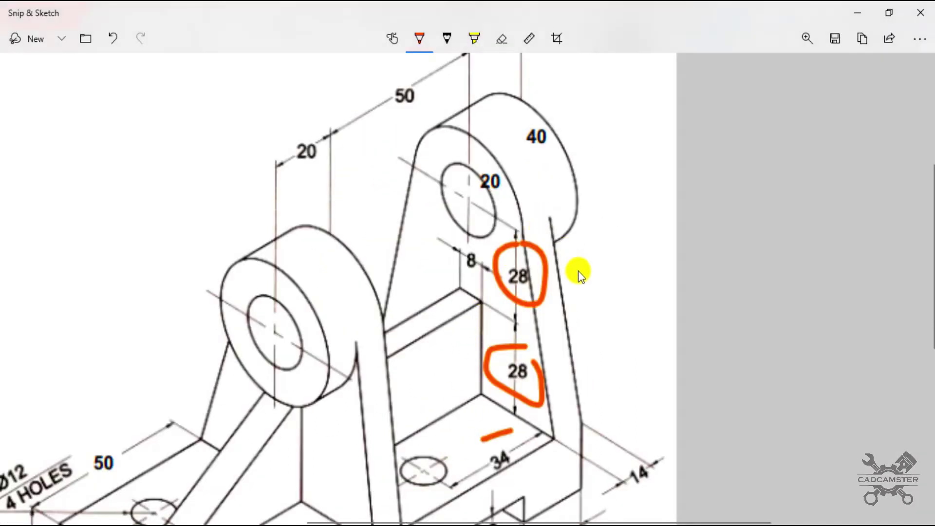
scroll(577, 272, "down", 3)
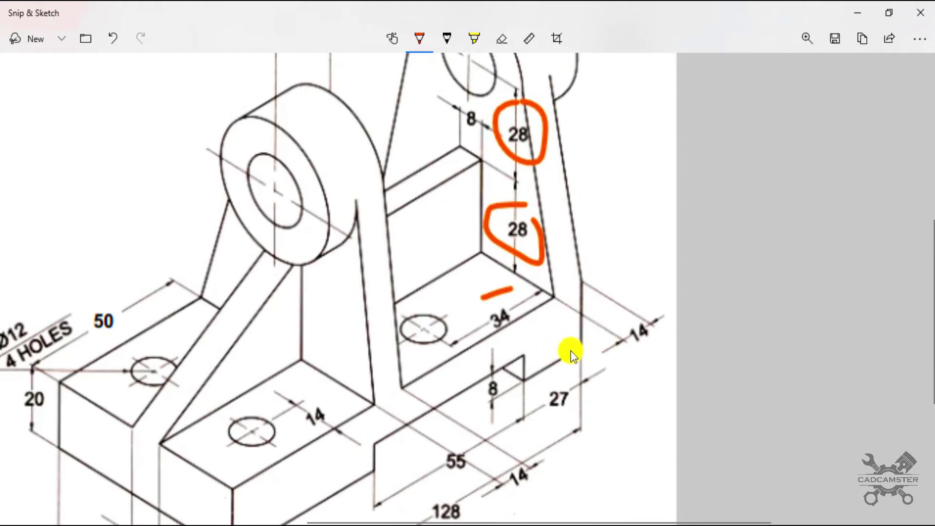
scroll(574, 355, "up", 3)
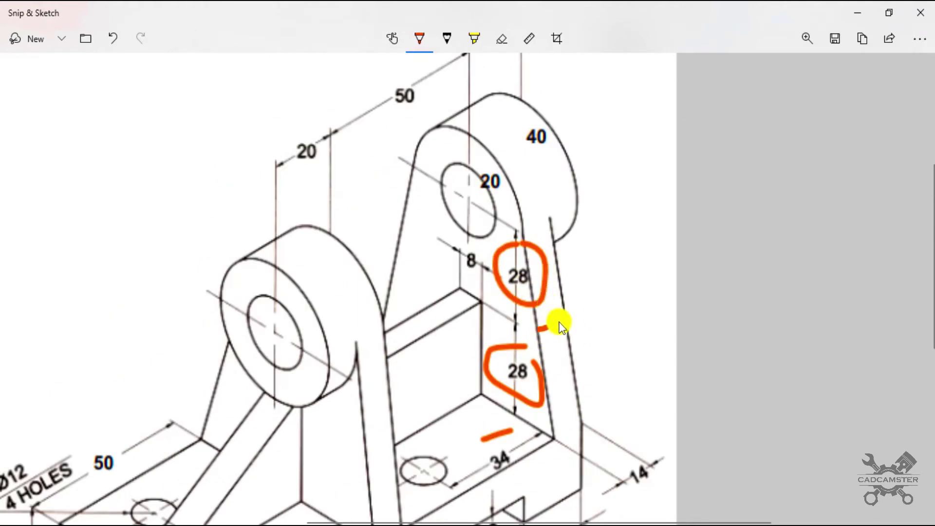
left_click_drag(555, 313, 576, 317)
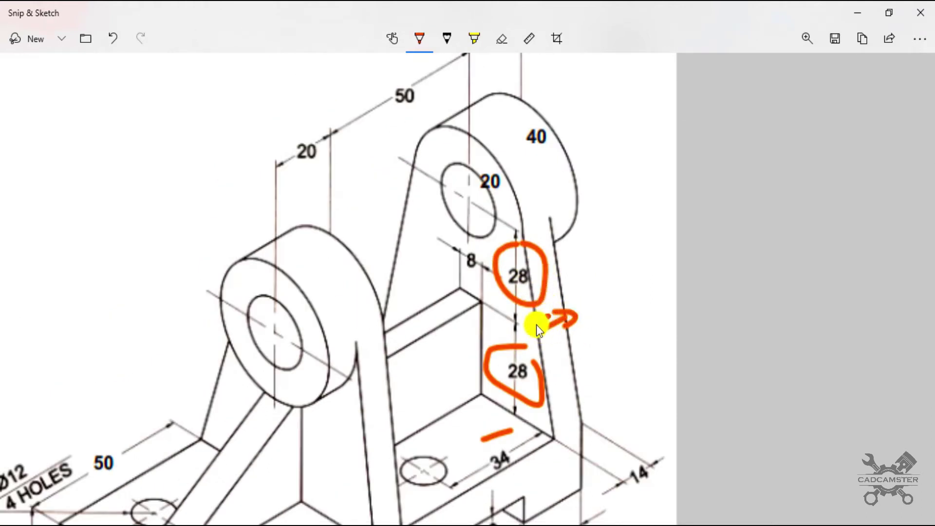
Step: Circle the two 14 mm thickness dimensions and the 128 mm overall length, and mark the rear support's foot with an arrow
scroll(497, 399, "down", 5)
mouse_move(506, 379)
left_mouse_down()
mouse_move(493, 424)
mouse_move(562, 401)
left_mouse_up()
scroll(555, 398, "up", 5)
scroll(560, 397, "down", 2)
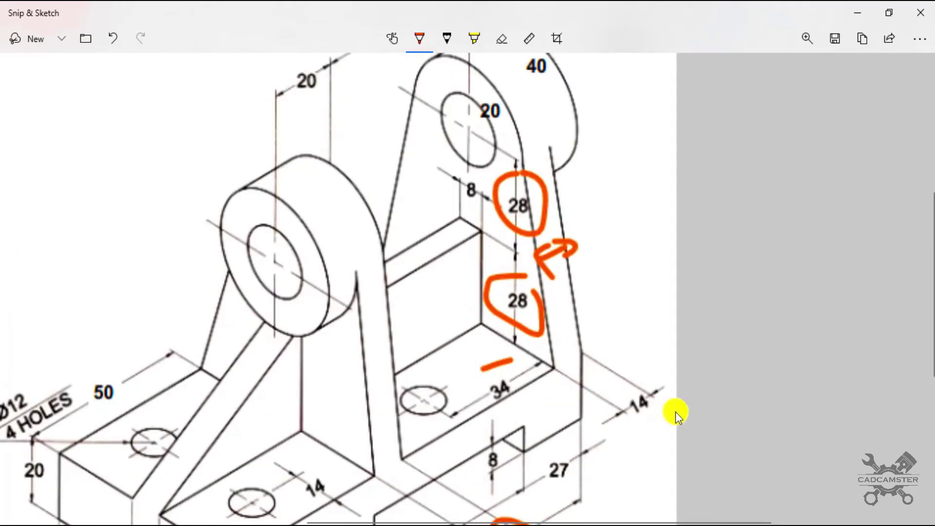
scroll(632, 379, "up", 2)
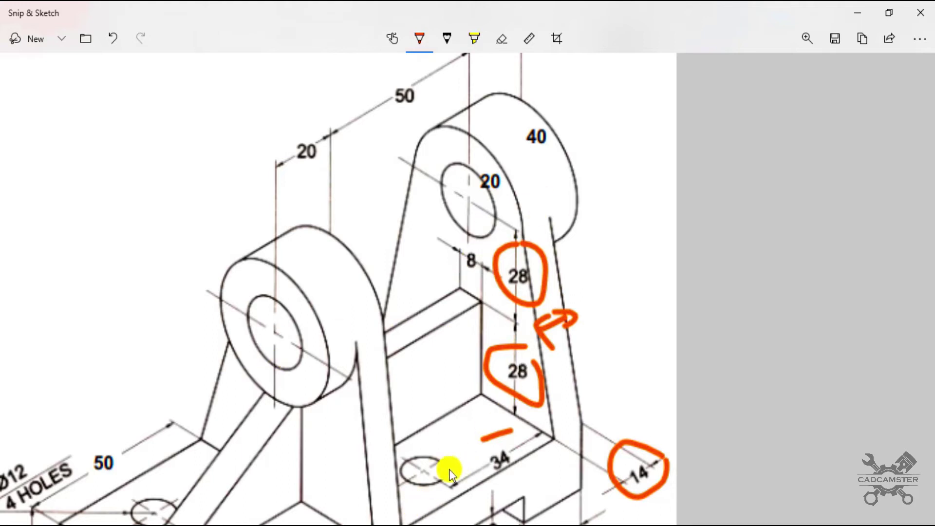
scroll(579, 368, "down", 10)
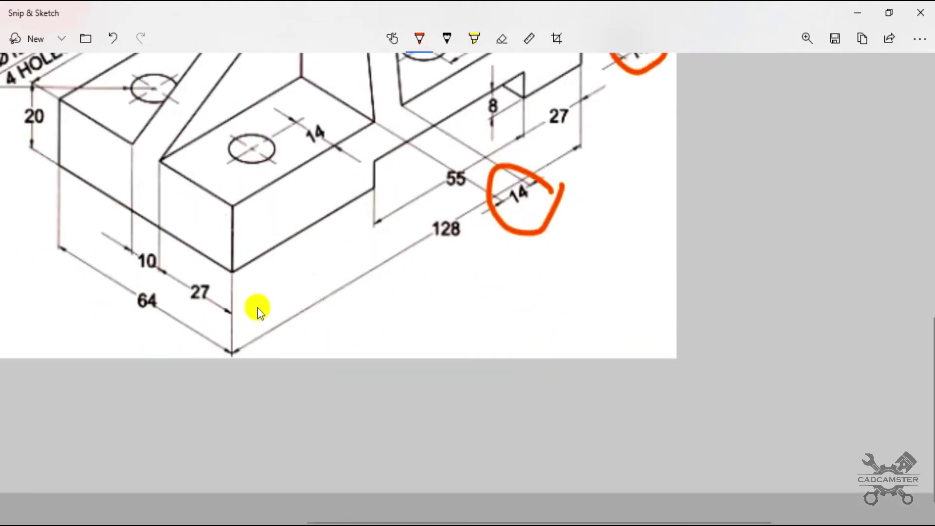
scroll(483, 300, "up", 7)
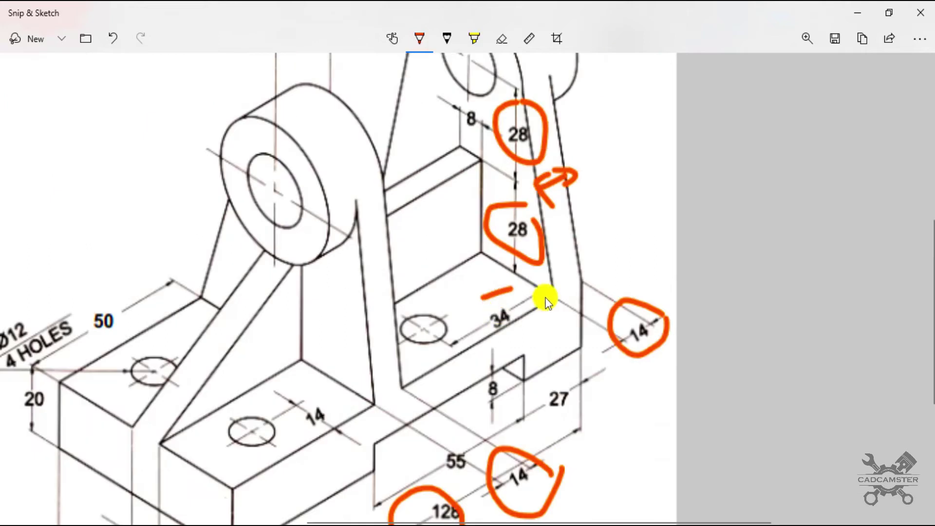
mouse_move(556, 274)
left_mouse_down()
mouse_move(541, 297)
mouse_move(578, 317)
left_mouse_up()
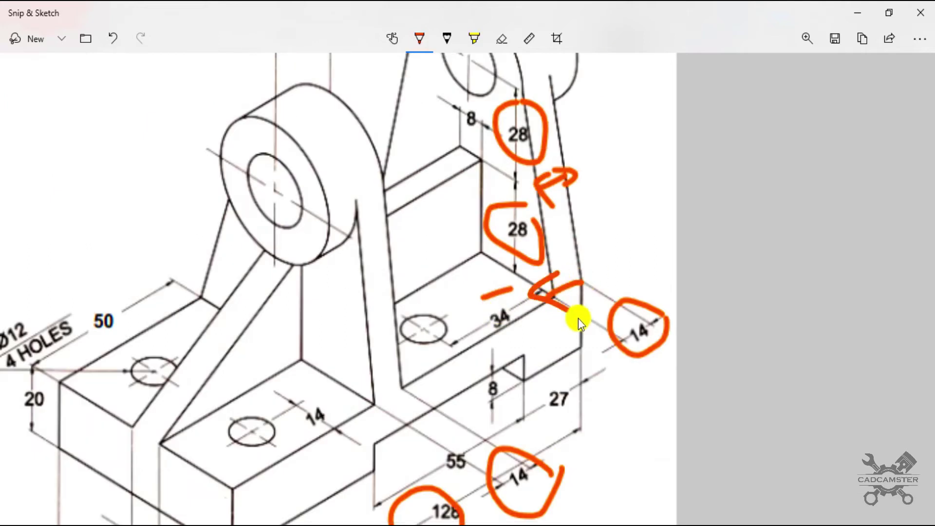
Step: Return to SOLIDWORKS and extrude the rear support profile to a depth of 14 mm
key("alt+Tab")
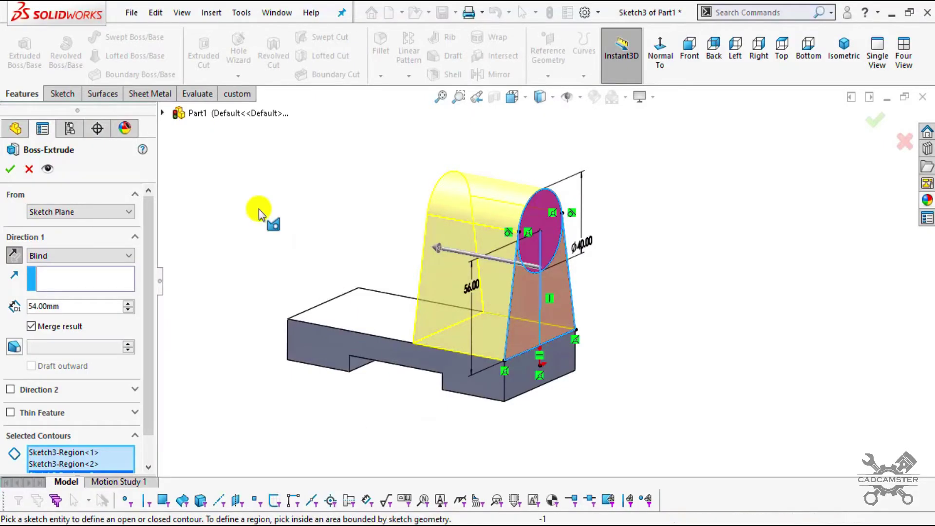
left_click_drag(67, 306, 28, 308)
type("12")
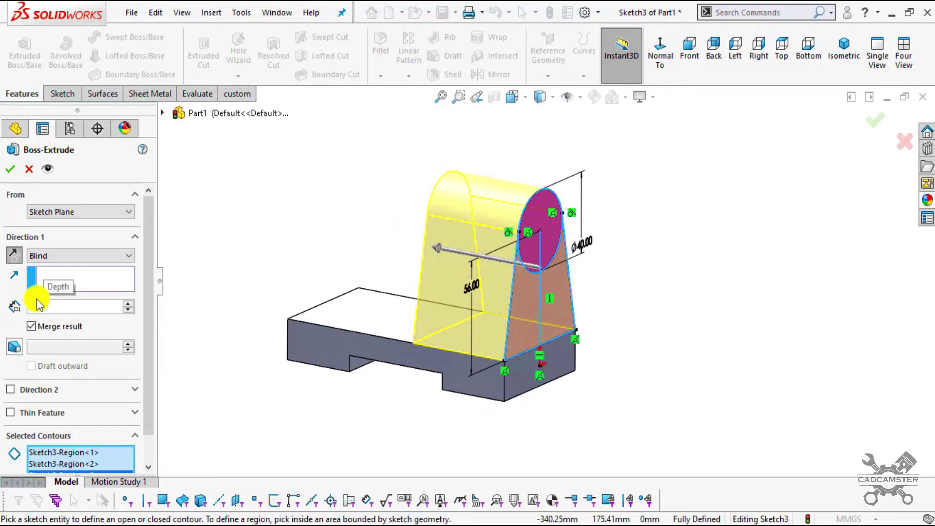
key("Return")
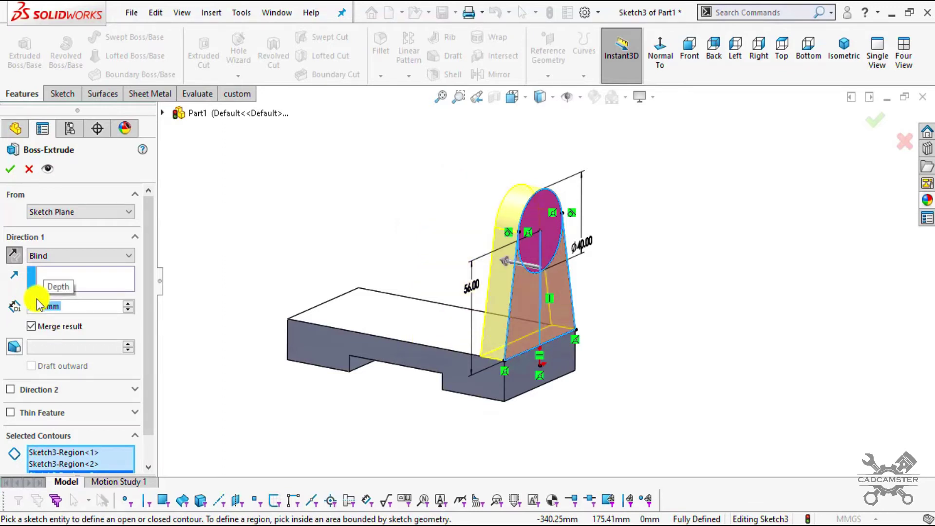
left_click(12, 169)
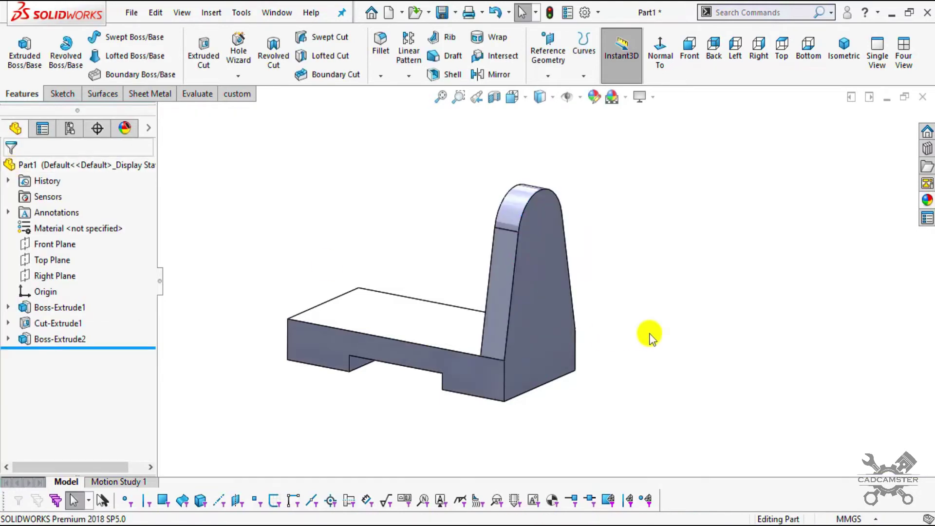
Step: Start a new sketch on the rear support's tall outer face, viewed normal to that face
scroll(612, 318, "down", 3)
left_click(489, 259)
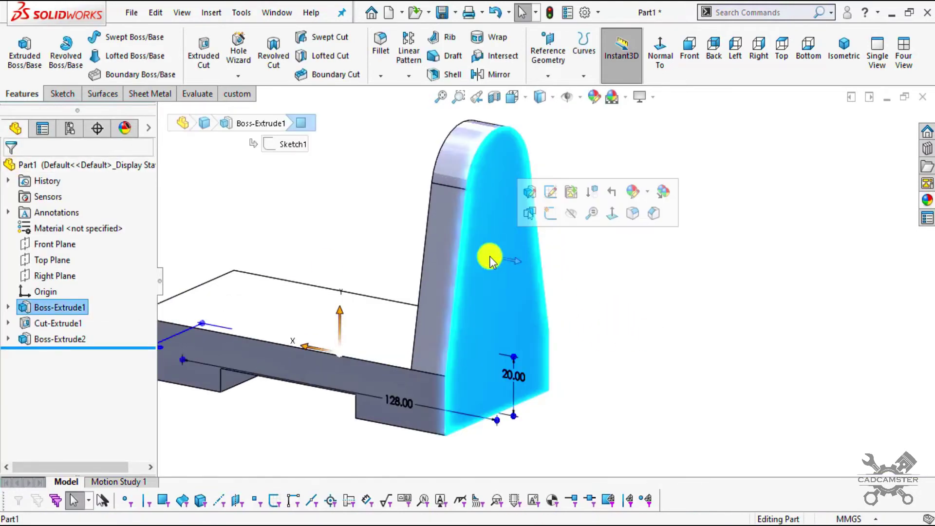
left_click(614, 216)
left_click(60, 94)
left_click(14, 51)
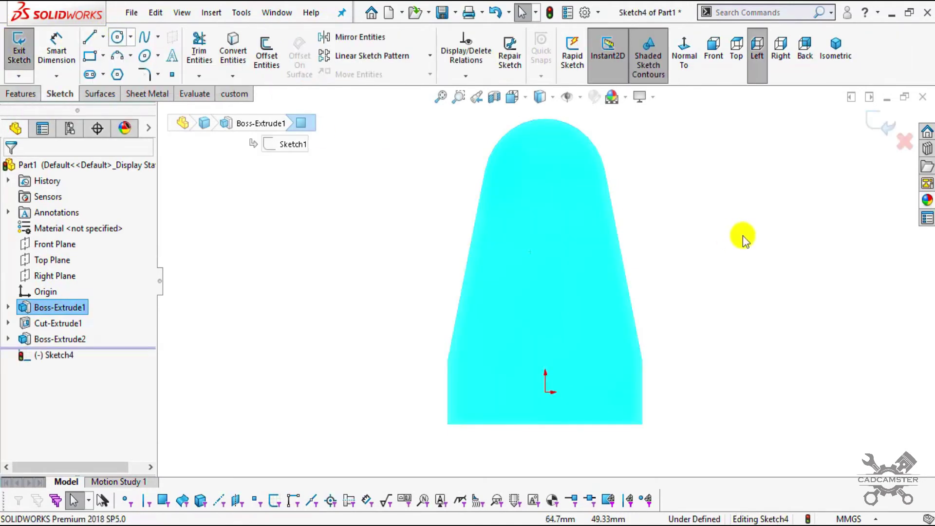
left_click(739, 239)
left_click(117, 36)
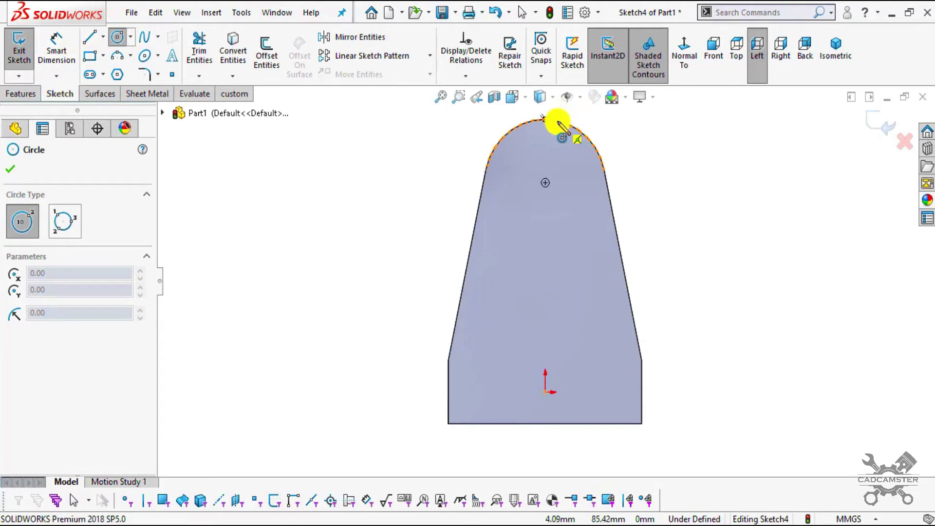
key("Escape")
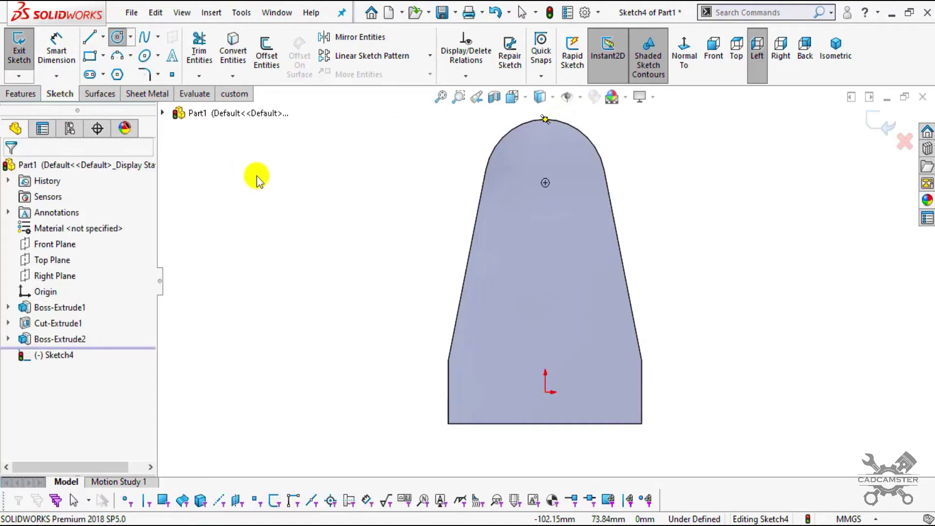
Step: Convert the support's rounded top edge into the sketch and extend the arc's ends to meet as a full circle
left_click(233, 53)
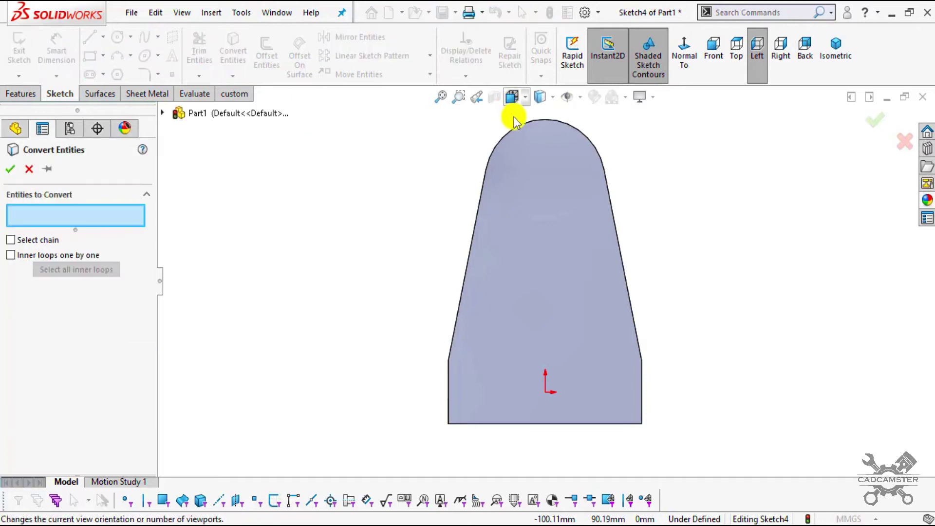
left_click(520, 131)
left_click(10, 168)
scroll(565, 190, "down", 2)
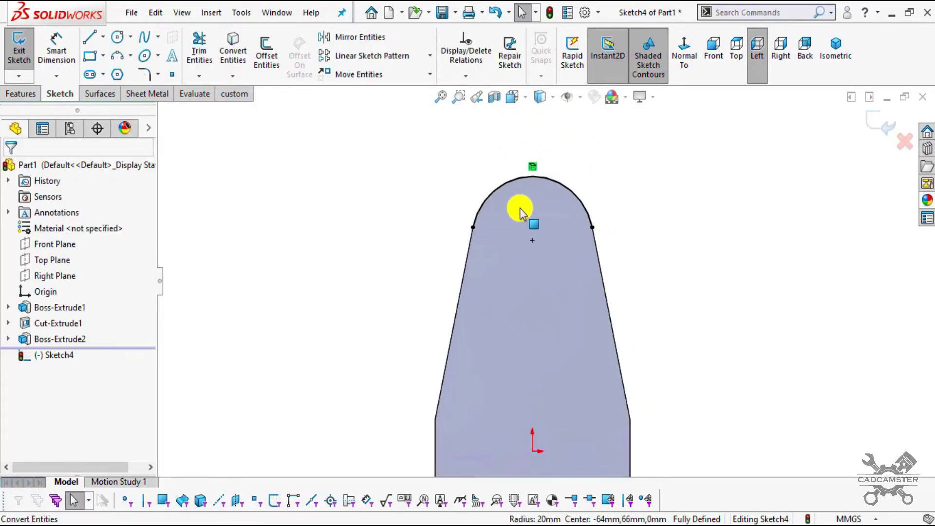
scroll(497, 221, "down", 2)
mouse_move(457, 244)
left_mouse_down()
mouse_move(473, 281)
mouse_move(593, 314)
mouse_move(630, 246)
left_mouse_up()
left_click(728, 297)
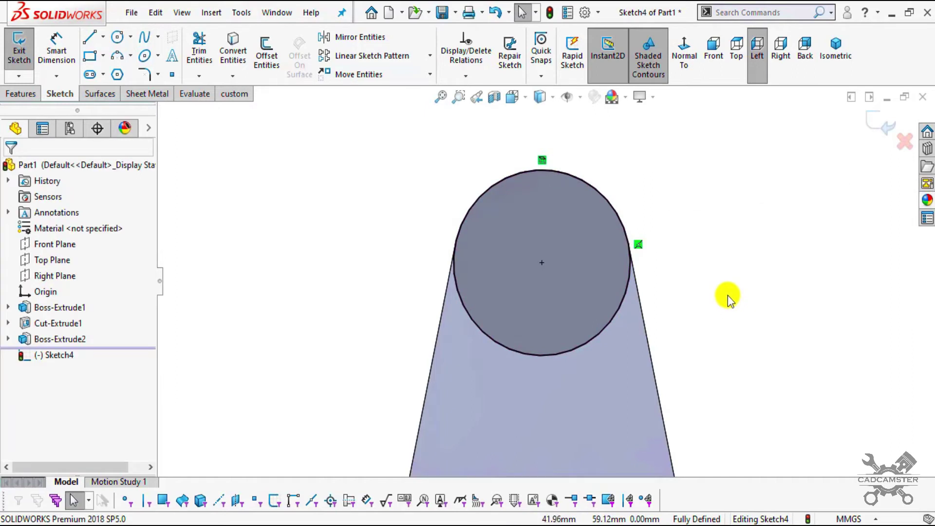
Step: Start a boss extrusion of the full circle, directed outward from the rear support's face
mouse_move(590, 305)
middle_mouse_down()
mouse_move(605, 352)
mouse_move(622, 338)
mouse_move(615, 350)
middle_mouse_up()
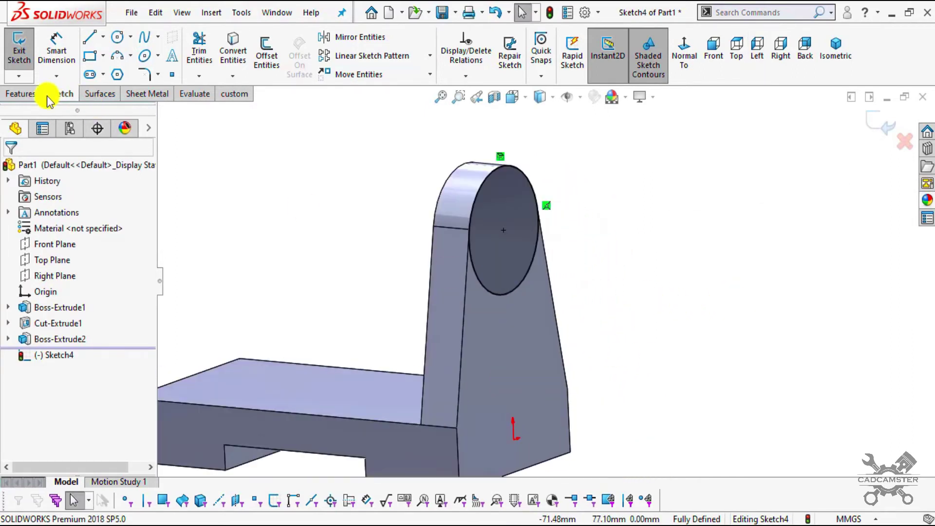
left_click(27, 94)
left_click(29, 73)
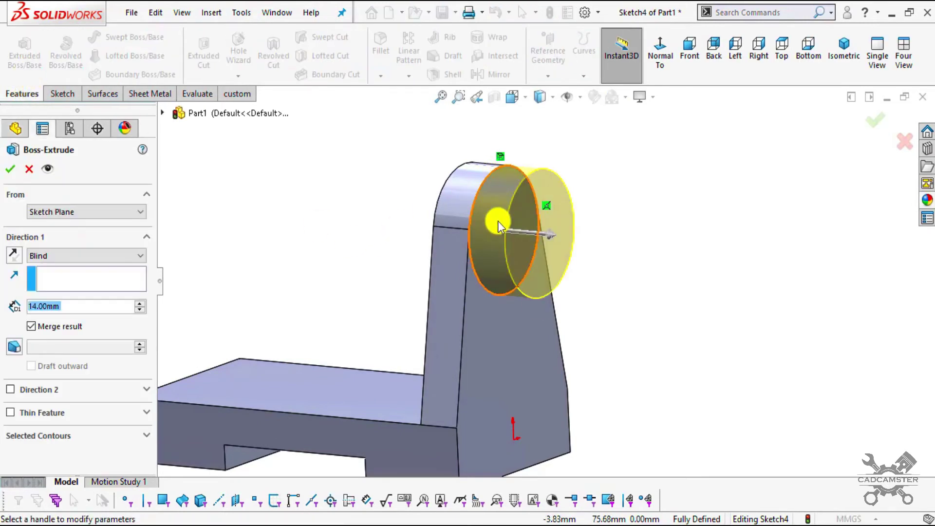
middle_click_drag(529, 271, 485, 305)
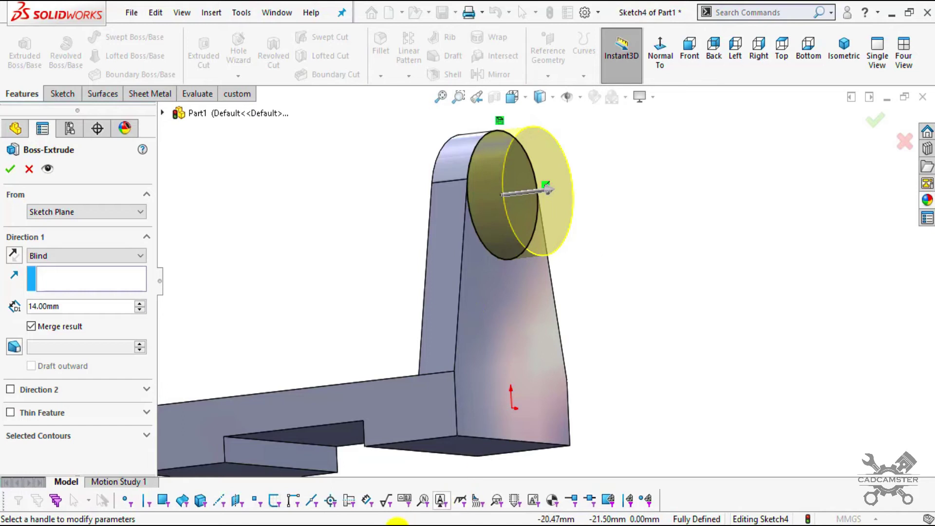
Step: Switch to the drawing in Snip & Sketch, circle the rear boss's 20 mm width, and mark the boss and support thicknesses with arrows
left_click(398, 522)
scroll(592, 196, "up", 3)
mouse_move(520, 76)
left_mouse_down()
mouse_move(517, 151)
mouse_move(504, 74)
left_mouse_up()
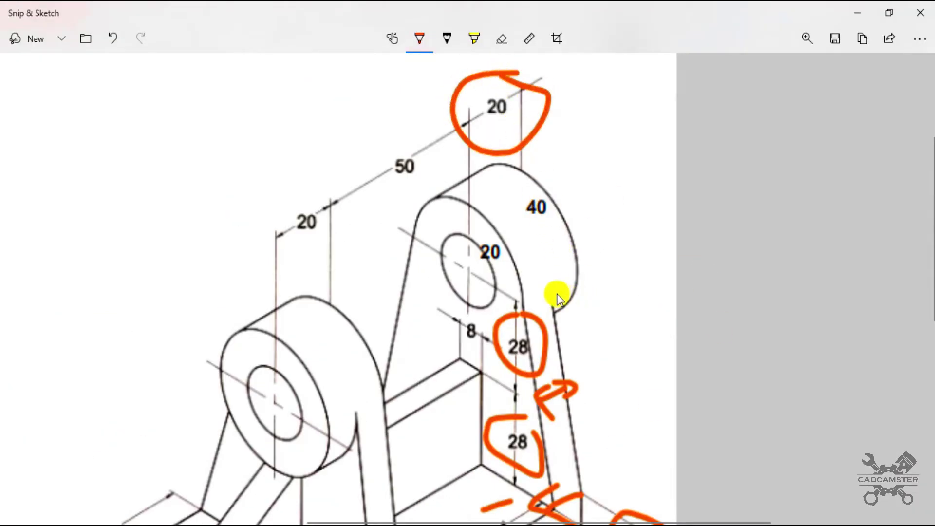
mouse_move(569, 265)
left_mouse_down()
mouse_move(586, 291)
mouse_move(561, 294)
left_mouse_up()
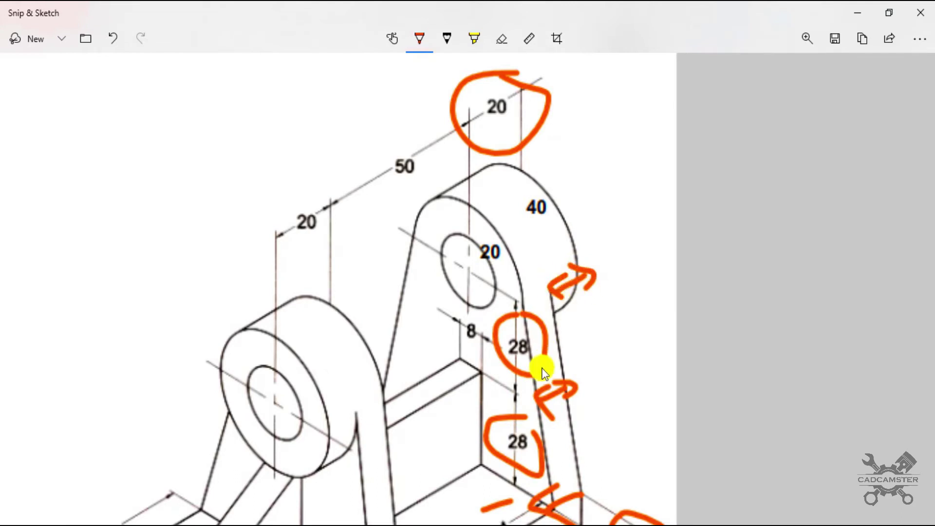
left_click_drag(559, 336, 580, 350)
Step: Undo all the red pen markings on the drawing
scroll(547, 238, "down", 5)
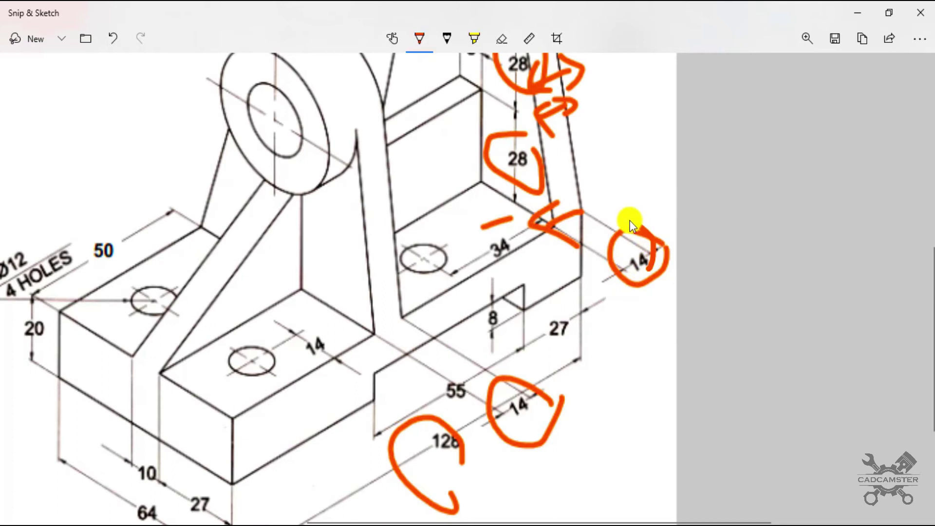
key("ctrl+z")
key("ctrl+z")
key("ctrl+z")
key("ctrl+z")
key("ctrl+z")
key("ctrl+z")
key("ctrl+z")
key("ctrl+z")
key("ctrl+z")
key("ctrl+z")
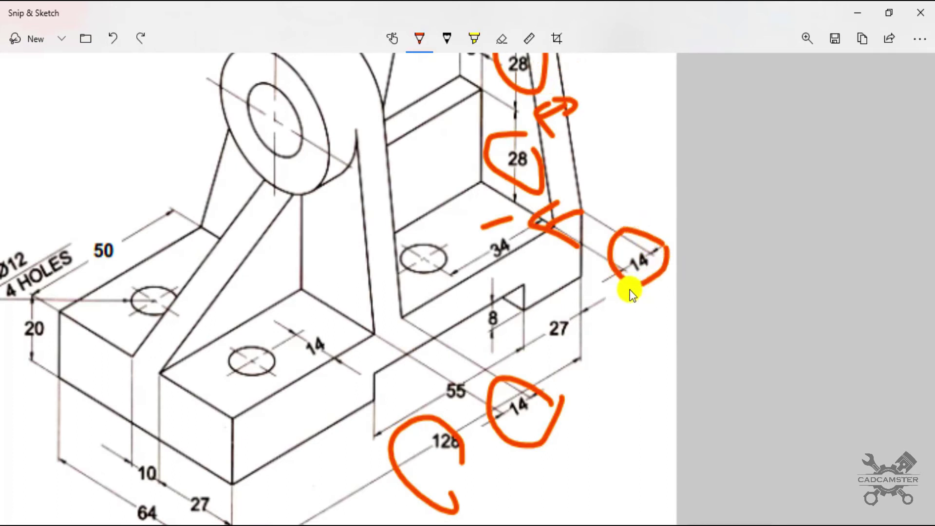
scroll(556, 290, "up", 4)
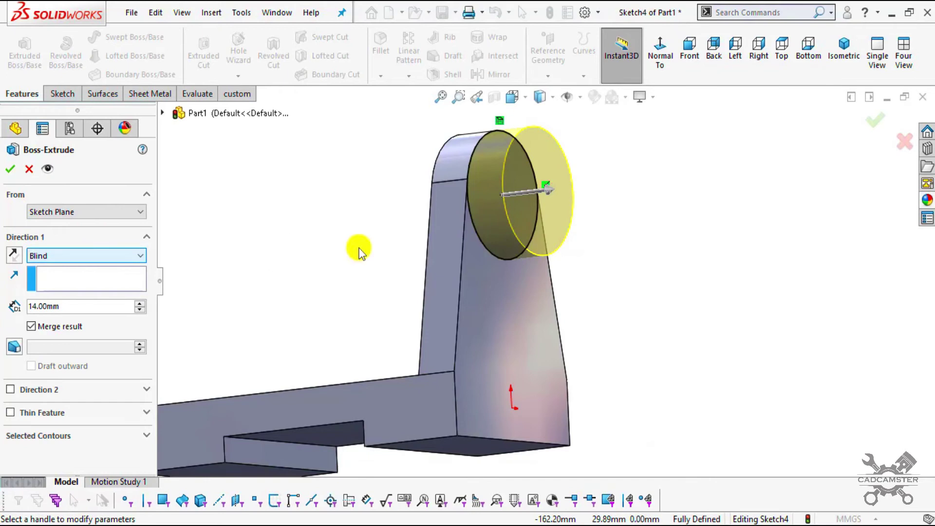
Step: Return to SOLIDWORKS and extrude the circle outward from the rear support to a blind depth of 6 mm
mouse_move(507, 225)
middle_mouse_down()
mouse_move(559, 236)
mouse_move(557, 288)
mouse_move(536, 292)
middle_mouse_up()
left_click_drag(63, 304, 15, 303)
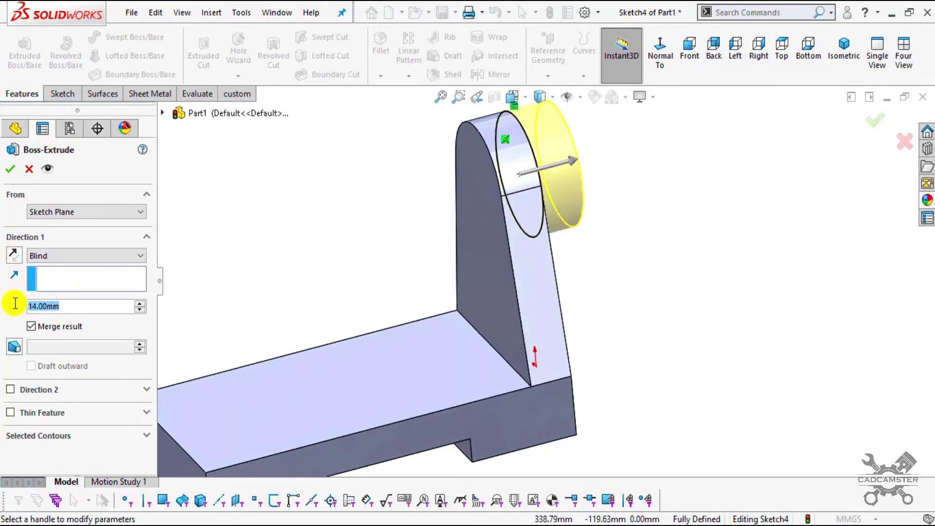
type("6")
key("Return")
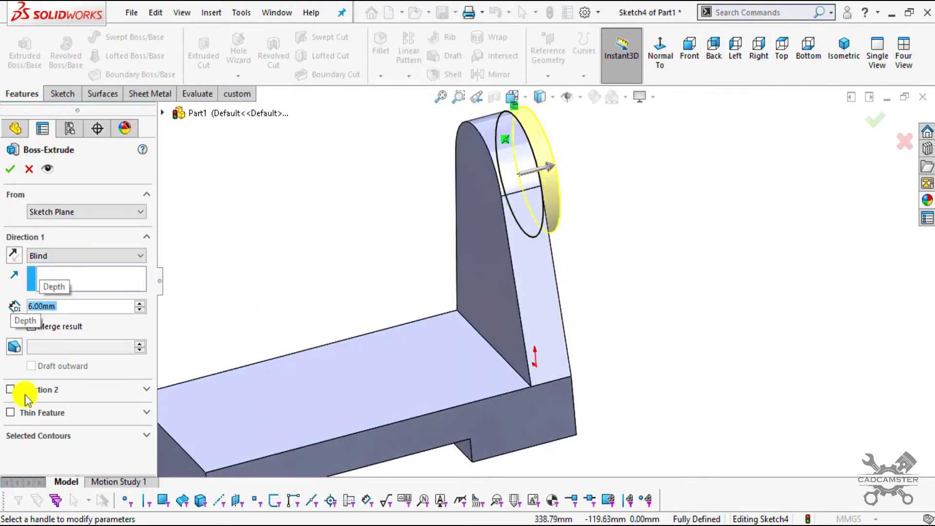
left_click(11, 169)
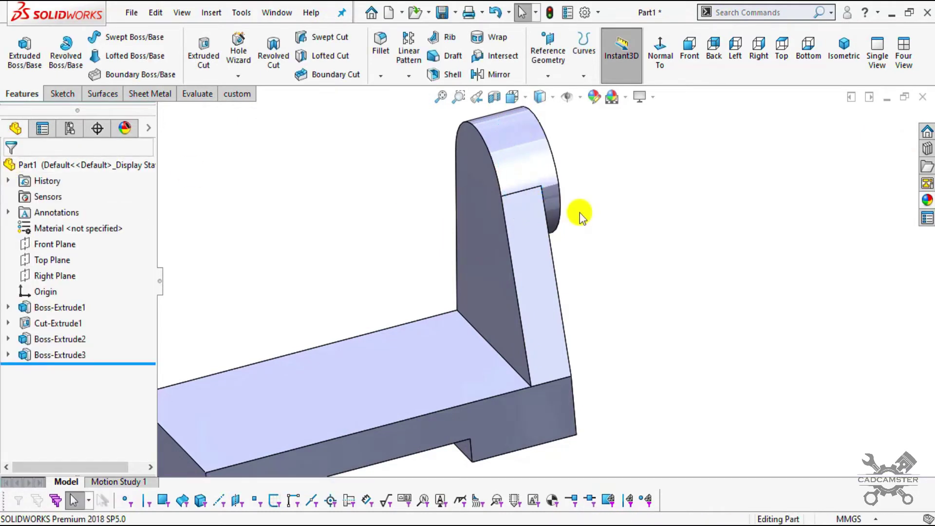
Step: Start a new sketch on the round end face of the rear boss, viewed normal to it
middle_click_drag(622, 302, 631, 194)
left_click(631, 194)
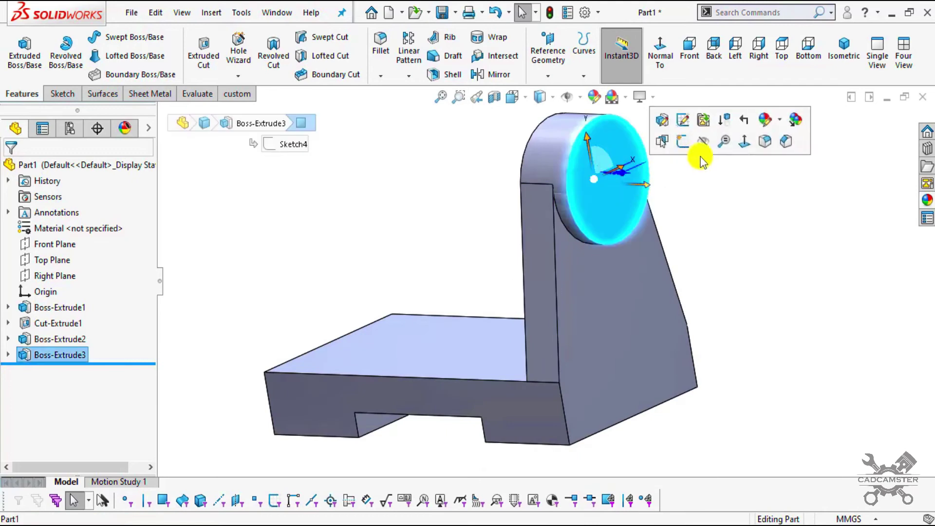
left_click(744, 141)
left_click(63, 94)
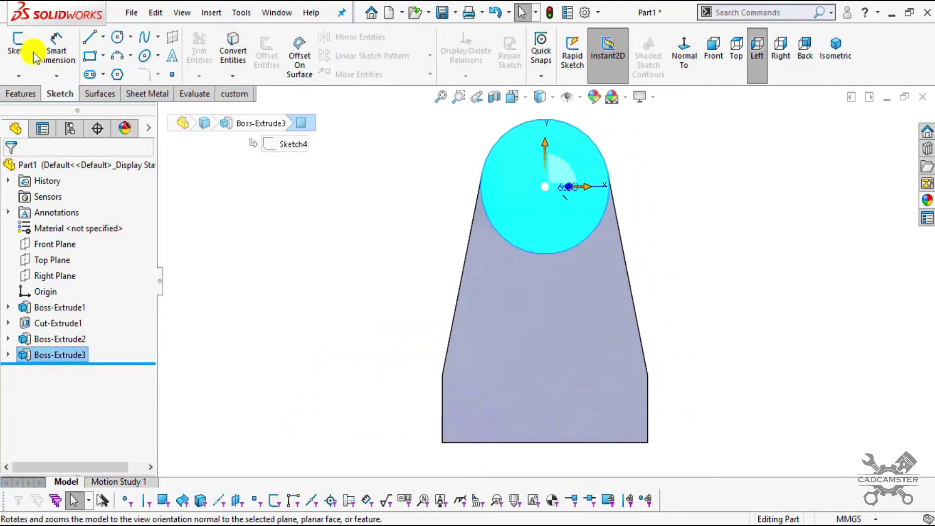
left_click(30, 51)
left_click(117, 37)
key("Escape")
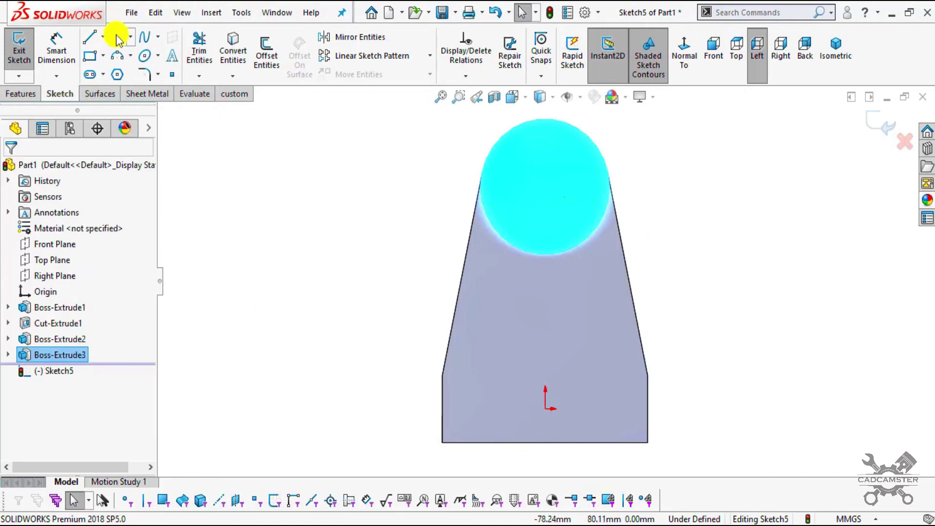
Step: Sketch a circle about 28 mm in diameter centred on the rear boss
left_click(117, 37)
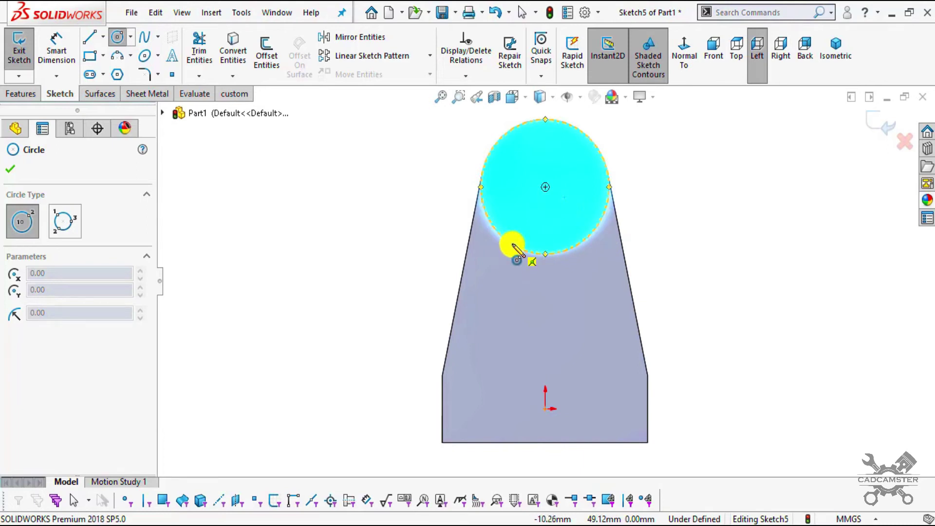
left_click(545, 188)
left_click(583, 215)
key("Escape")
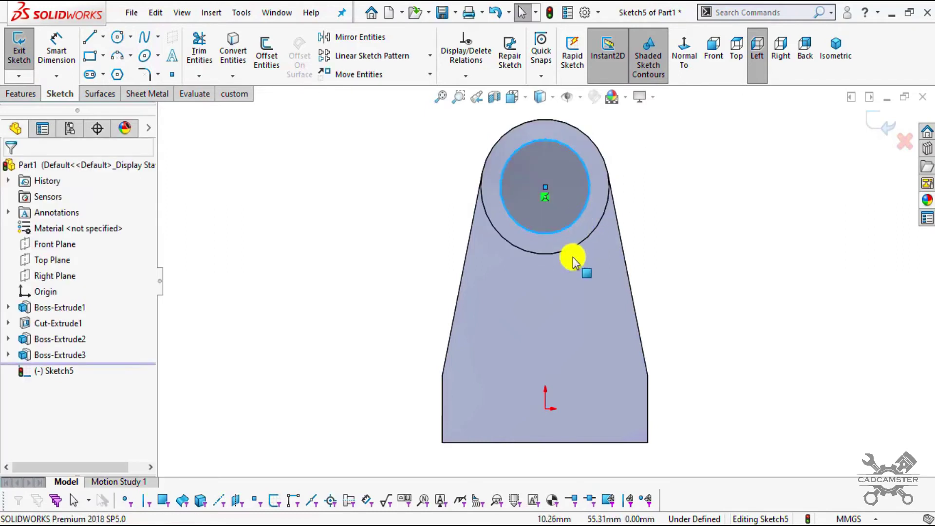
Step: Mark the rear hole's diameter on the drawing in Snip & Sketch, then return to SOLIDWORKS and dimension the circle to 20 mm diameter
left_click(489, 519)
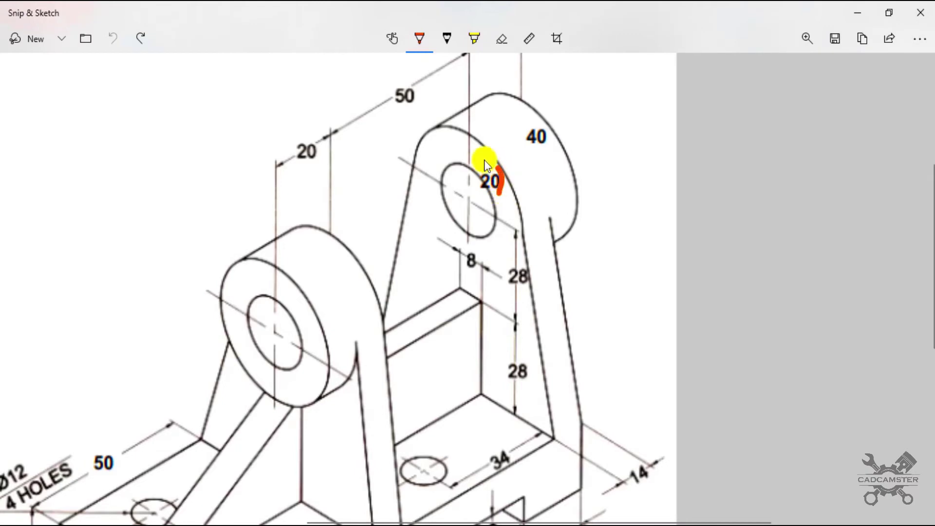
left_click(378, 519)
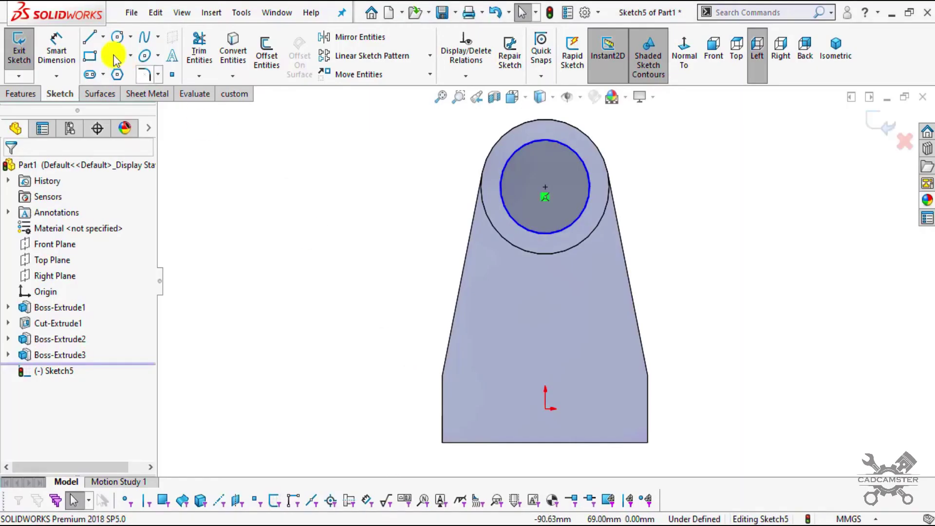
left_click(27, 94)
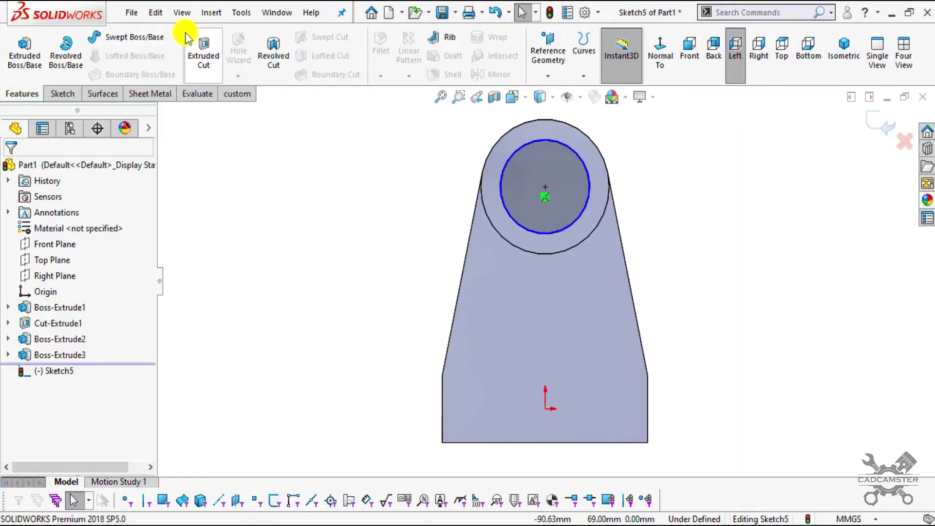
left_click(64, 95)
left_click(59, 54)
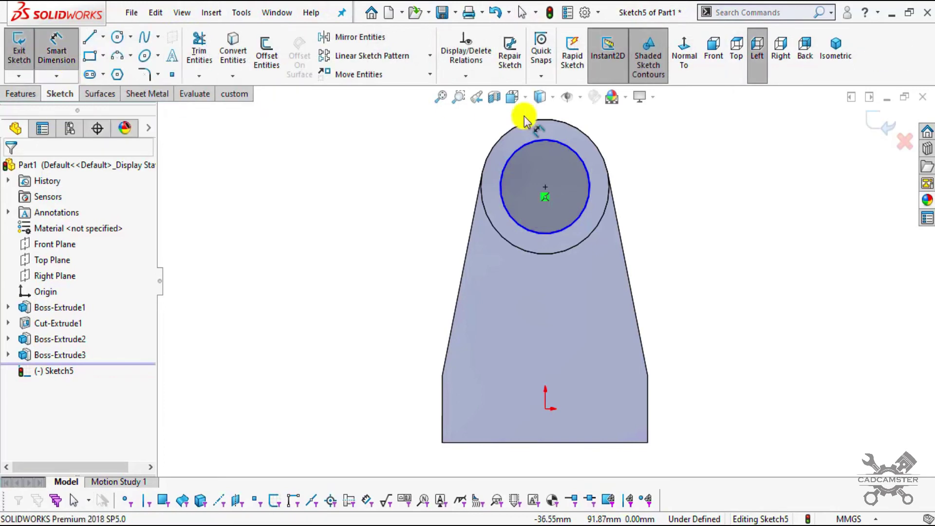
left_click(502, 195)
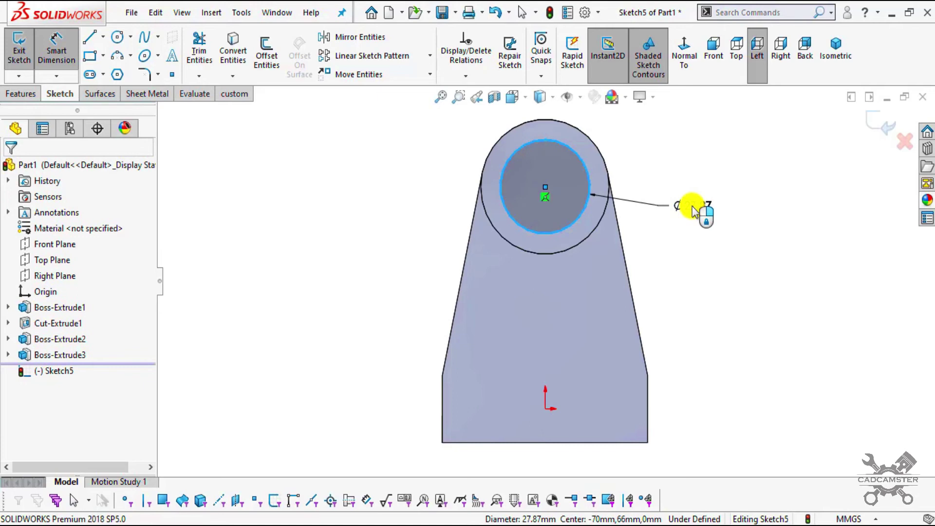
left_click(693, 210)
type("20")
key("Return")
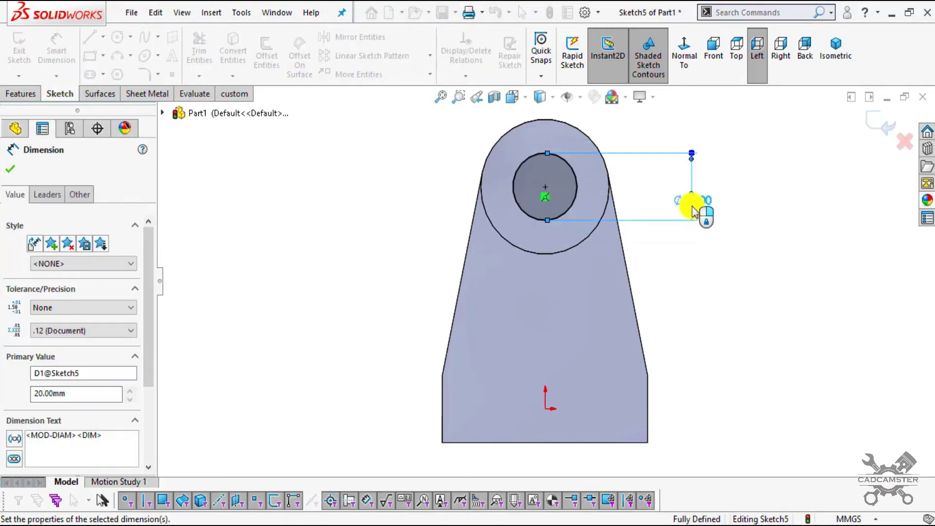
left_click(14, 176)
Step: Cut the 20 mm circle through all to make the rear boss's hole
left_click(22, 95)
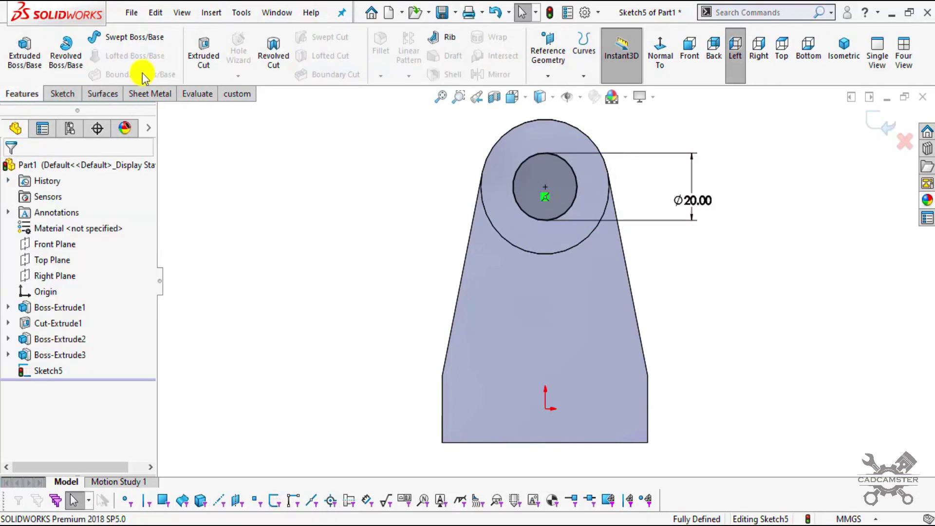
left_click(207, 62)
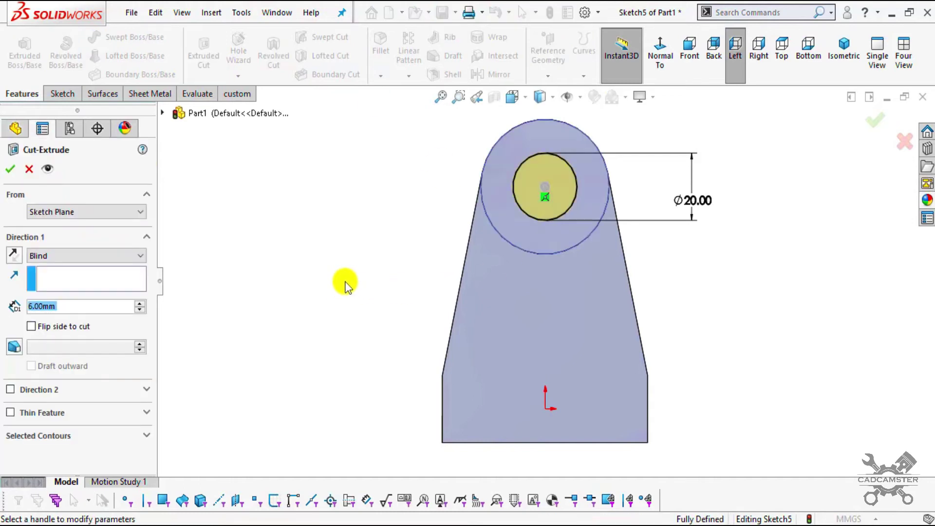
middle_click_drag(344, 282, 419, 333)
left_click(53, 256)
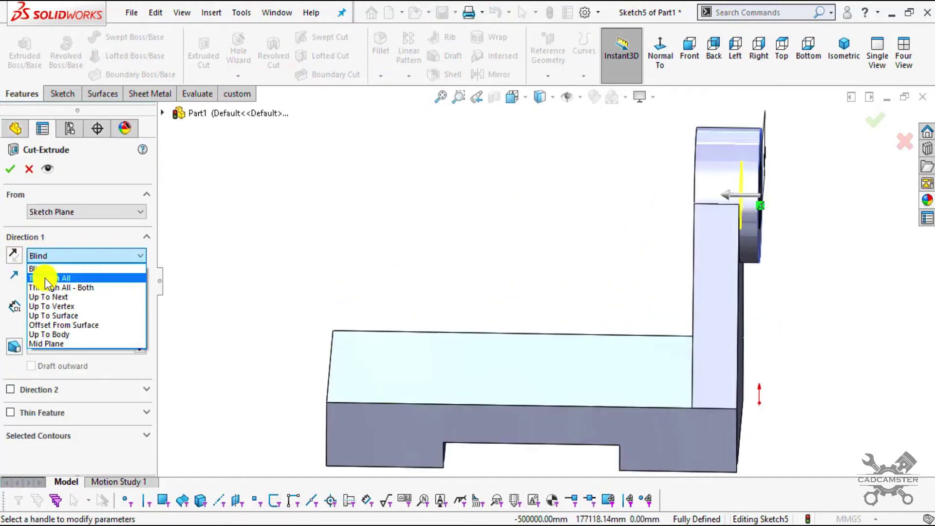
left_click(48, 276)
left_click(11, 170)
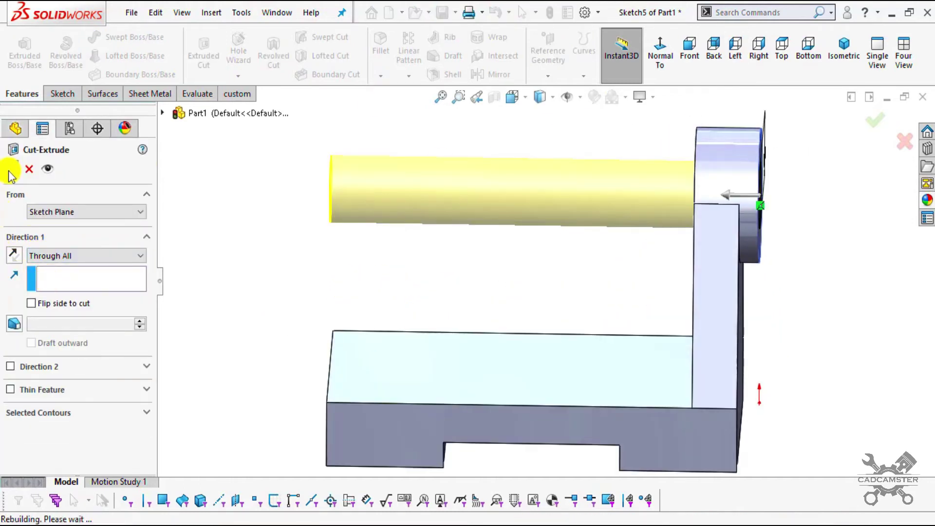
middle_click_drag(678, 274, 656, 323)
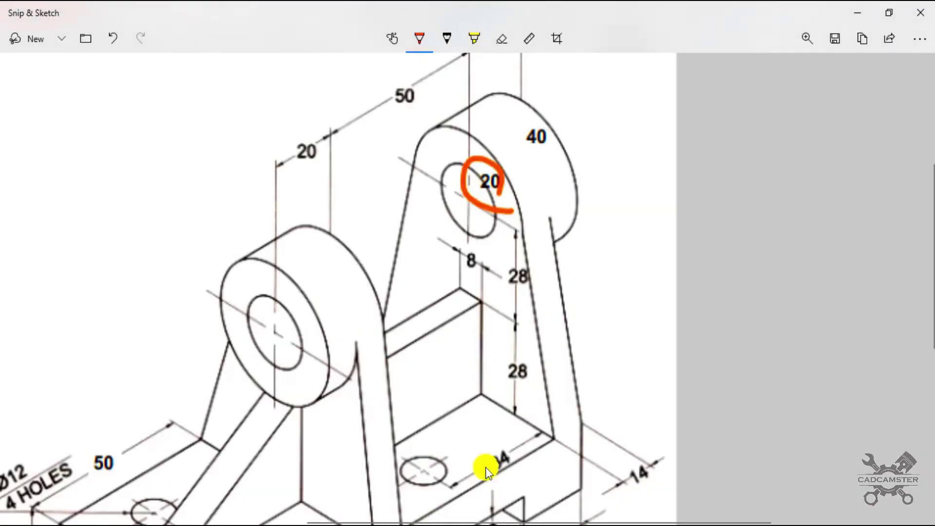
Step: Switch to the drawing in Snip & Sketch and circle the front boss
key("alt+Tab")
mouse_move(343, 266)
left_mouse_down()
mouse_move(334, 434)
mouse_move(408, 333)
left_mouse_up()
scroll(375, 184, "down", 3)
scroll(470, 320, "up", 2)
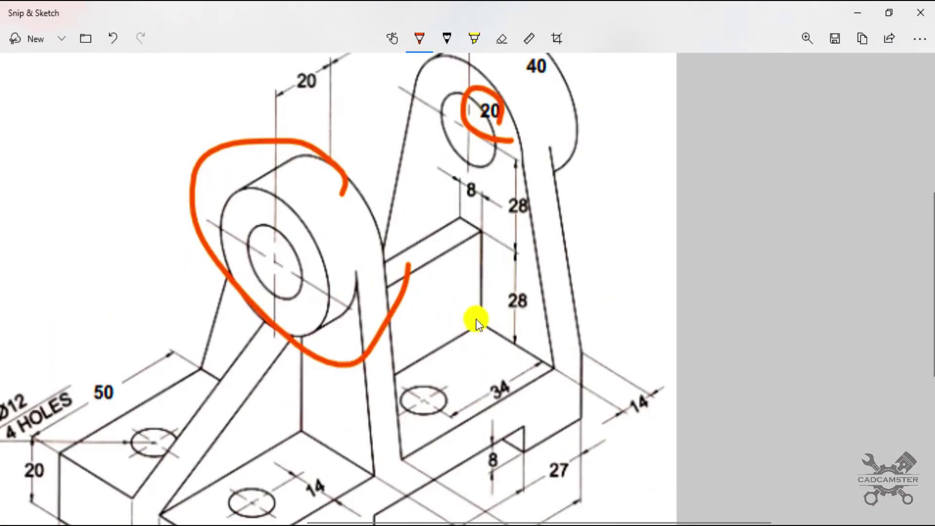
Step: Mark the spacing dimension between the two uprights and the front boss's cylinder on the drawing
scroll(493, 305, "up", 4)
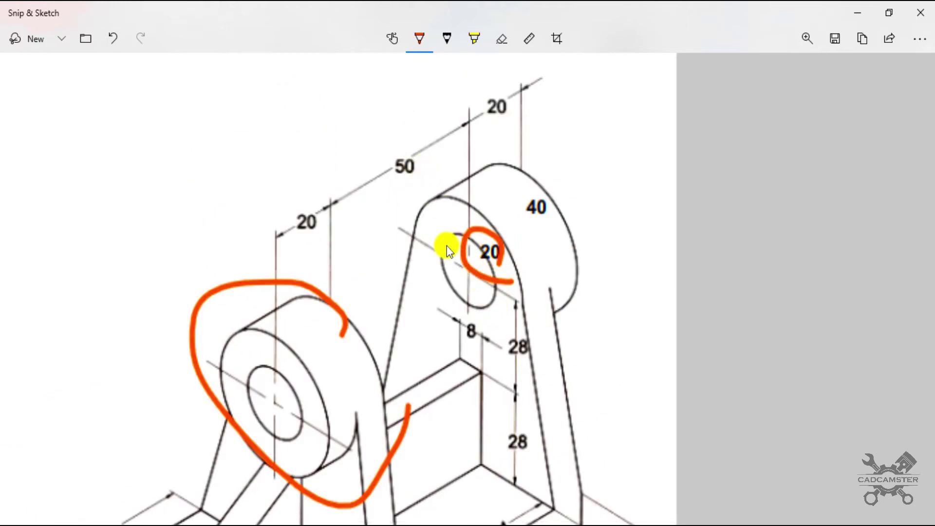
left_click_drag(384, 168, 414, 187)
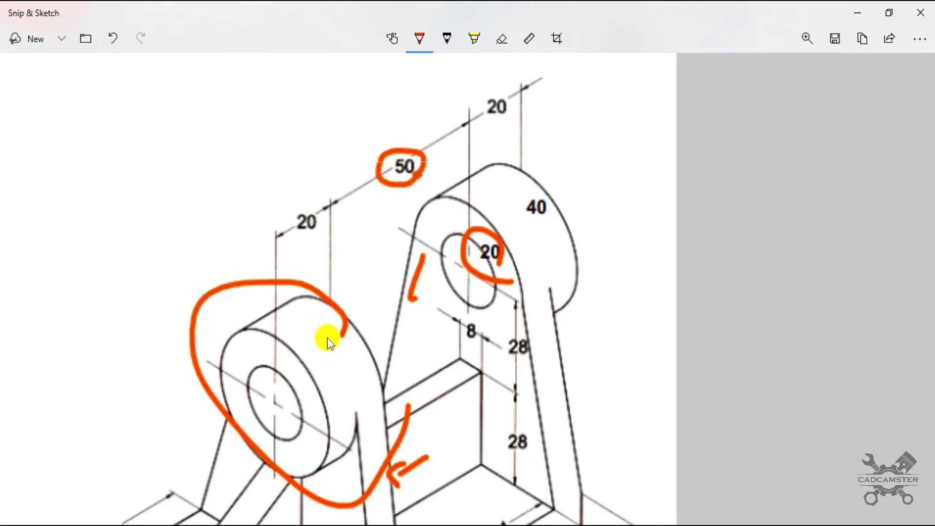
mouse_move(330, 311)
left_mouse_down()
mouse_move(257, 334)
mouse_move(370, 402)
mouse_move(282, 302)
left_mouse_up()
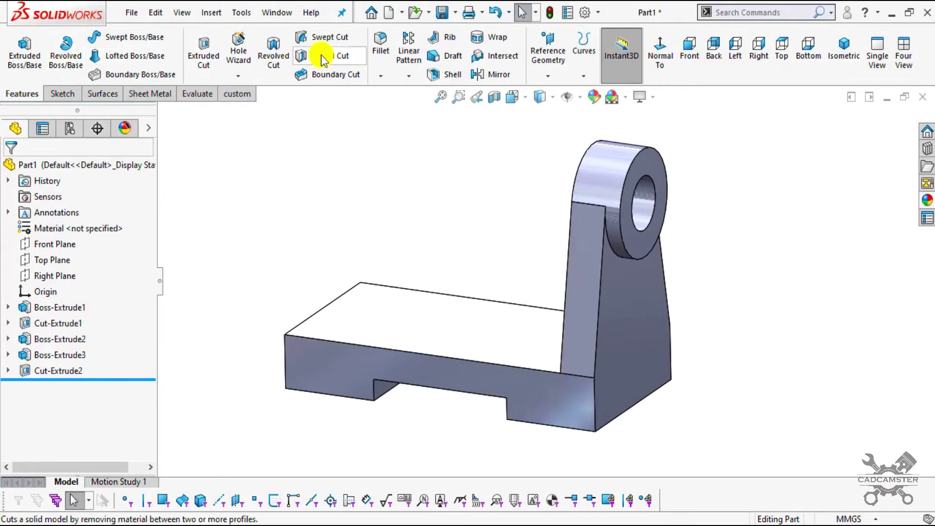
Step: Return to SOLIDWORKS and create a reference plane offset 25 mm from the inner face of the rear upright
left_click(544, 78)
left_click(546, 94)
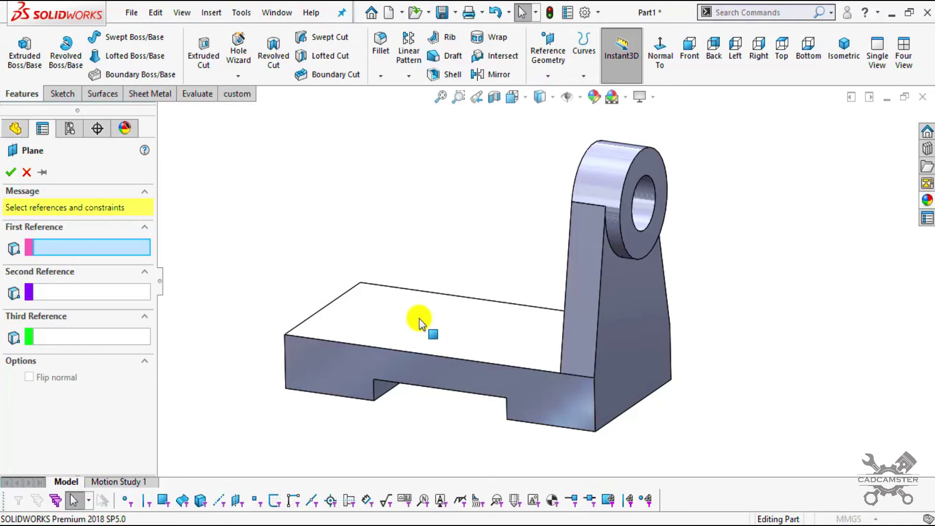
middle_click_drag(432, 348, 595, 246)
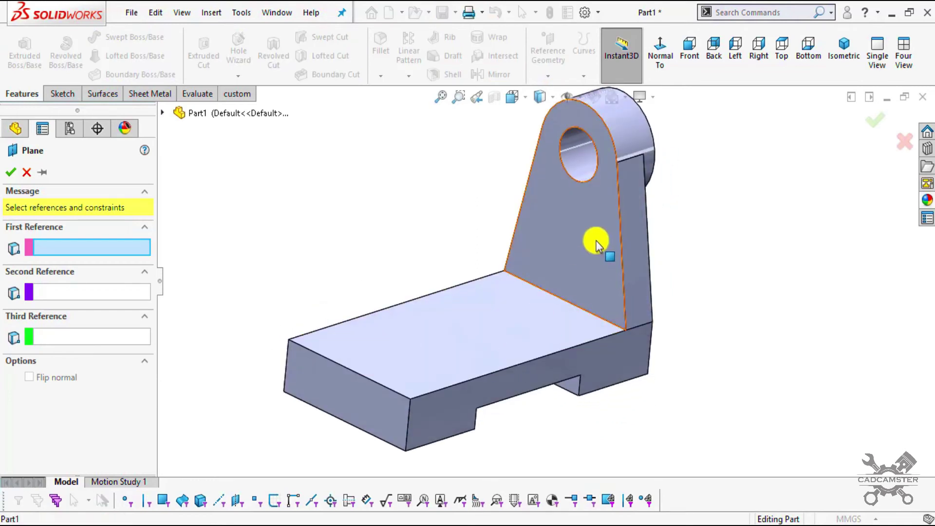
left_click(596, 241)
type("25")
key("Return")
middle_click_drag(572, 368, 572, 311)
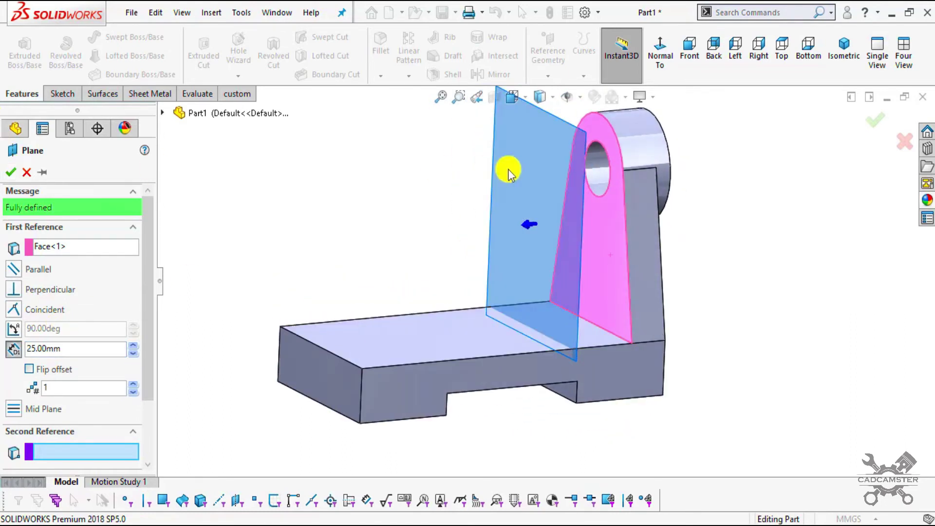
left_click(7, 172)
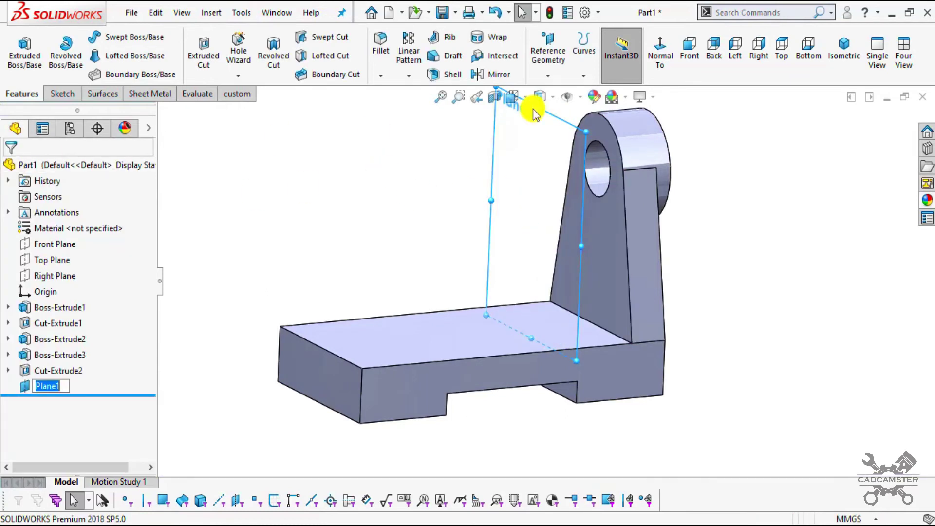
Step: Mirror the rear upright, its boss and its hole about the 25 mm offset plane to create the front support
left_click(484, 78)
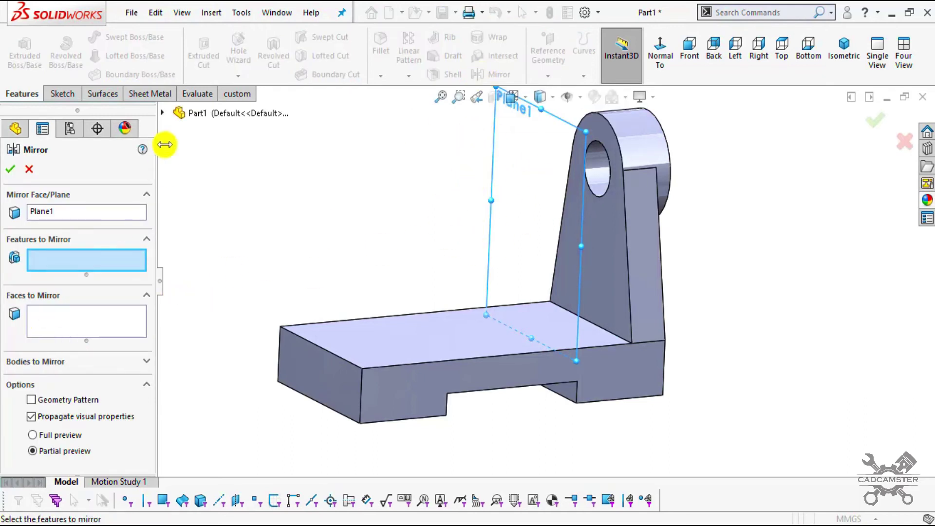
left_click(164, 115)
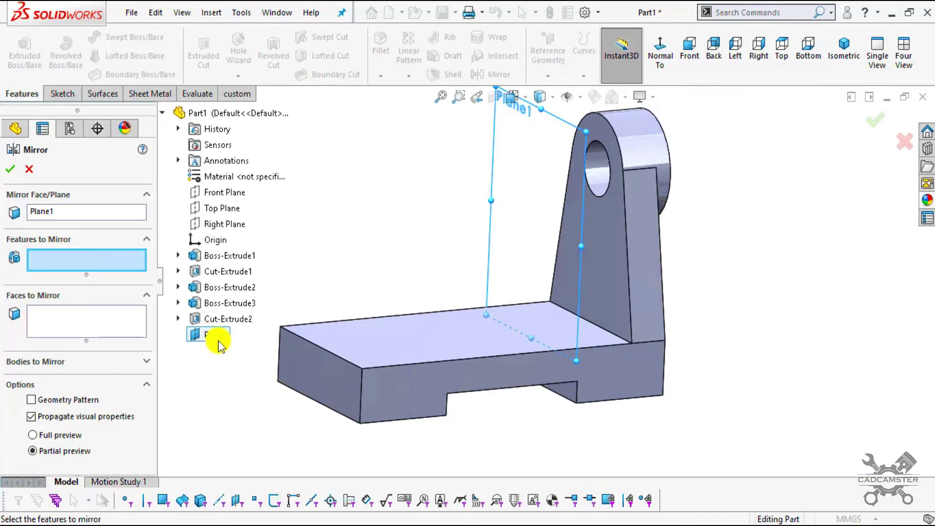
scroll(563, 312, "up", 2)
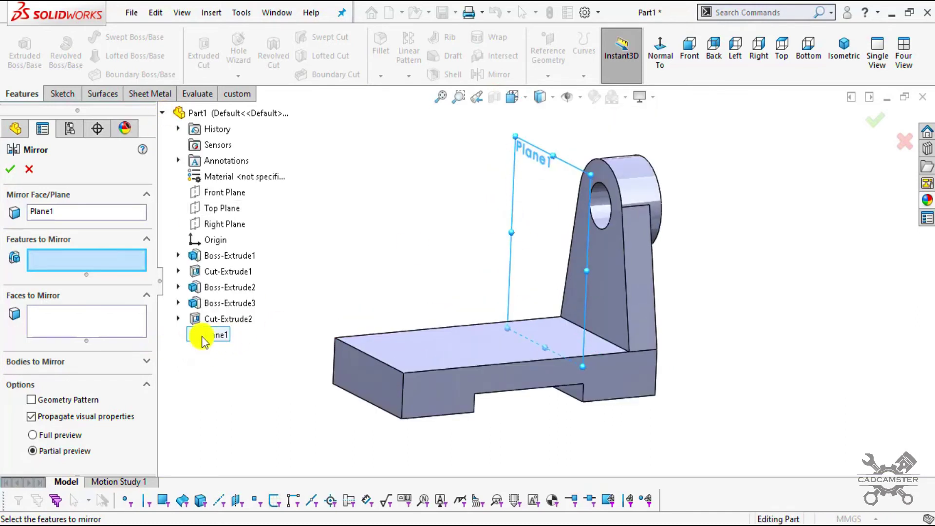
right_click(130, 213)
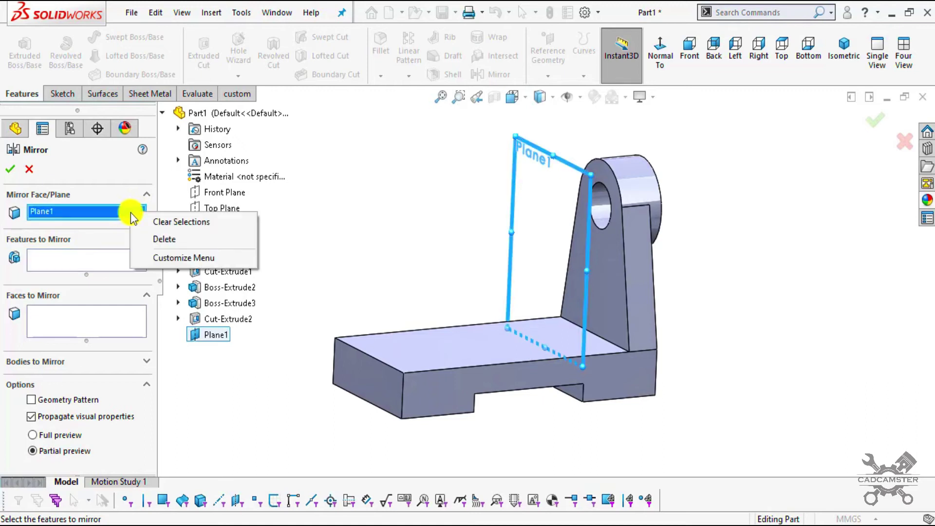
left_click(143, 218)
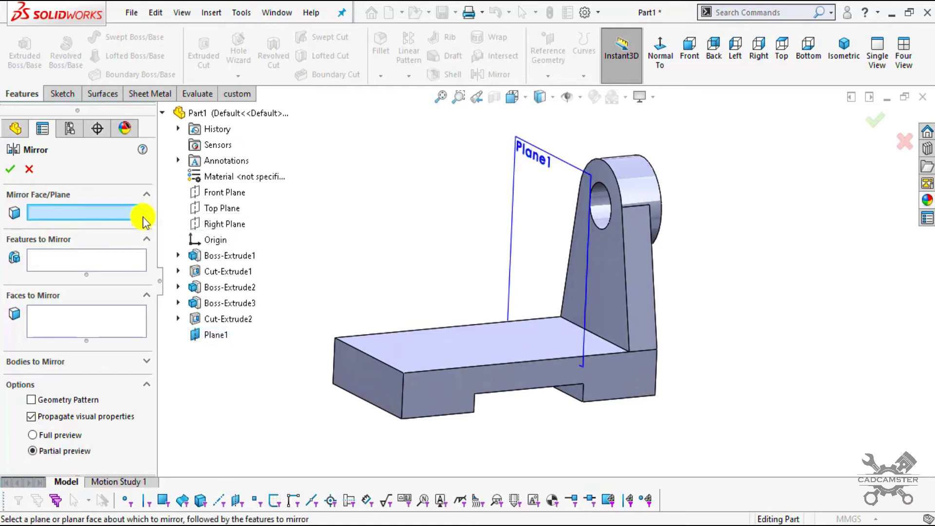
left_click(211, 335)
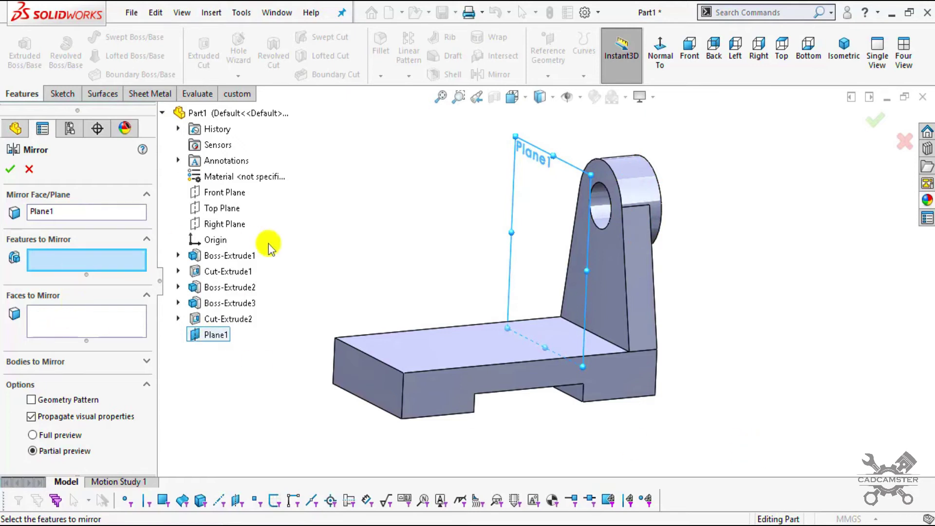
left_click(216, 291)
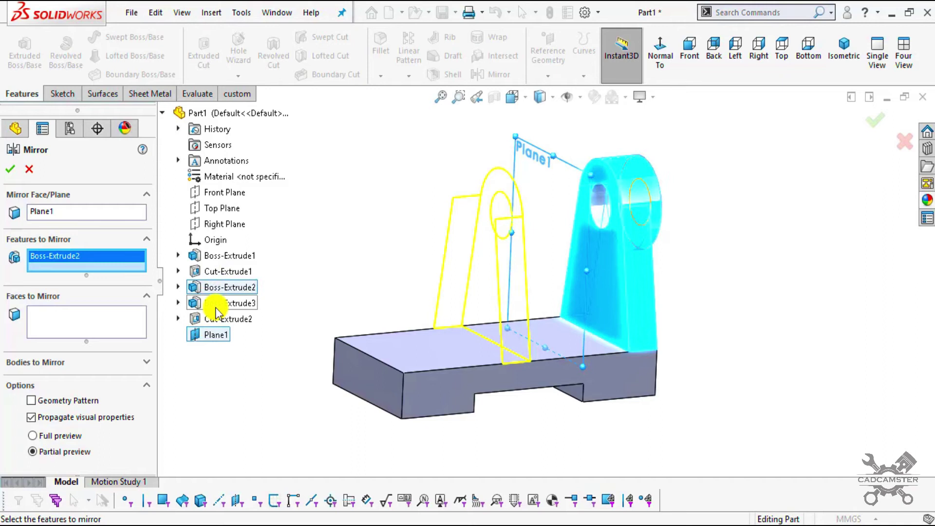
left_click(216, 306)
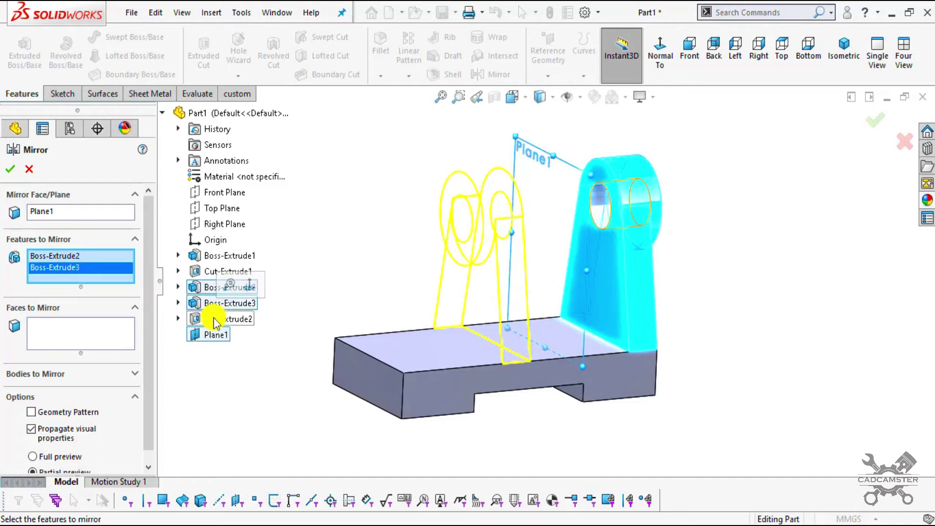
left_click(215, 319)
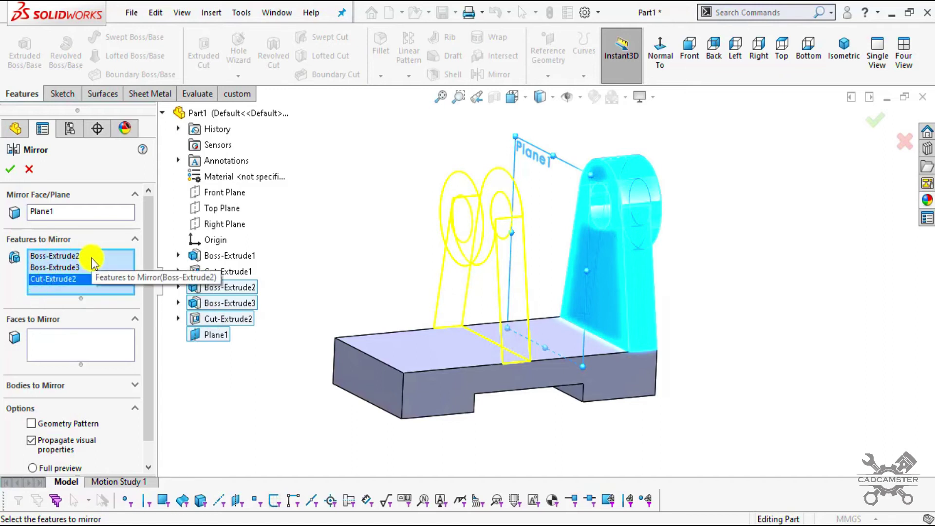
middle_click_drag(324, 307, 288, 288)
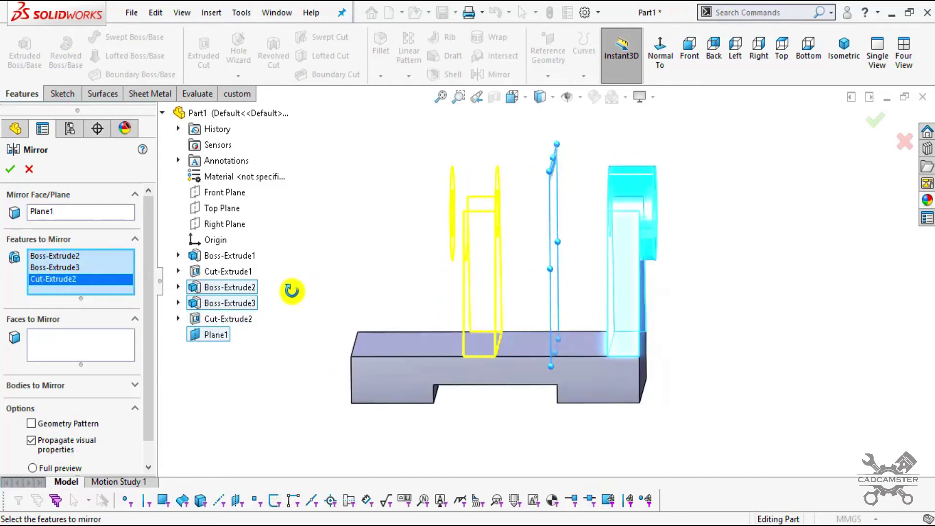
left_click(11, 170)
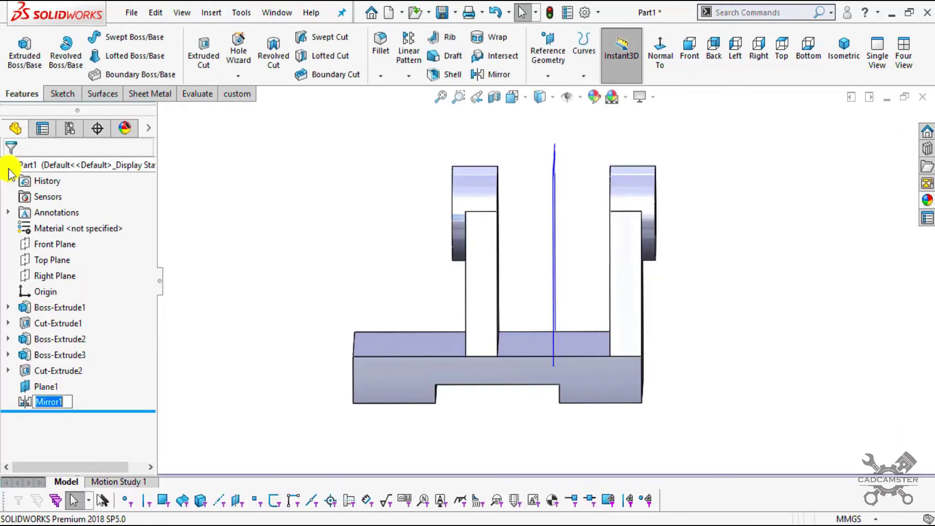
Step: Hide the offset reference plane used for the mirror
left_click(45, 386)
left_click(78, 371)
middle_click_drag(258, 375, 286, 424)
key("Escape")
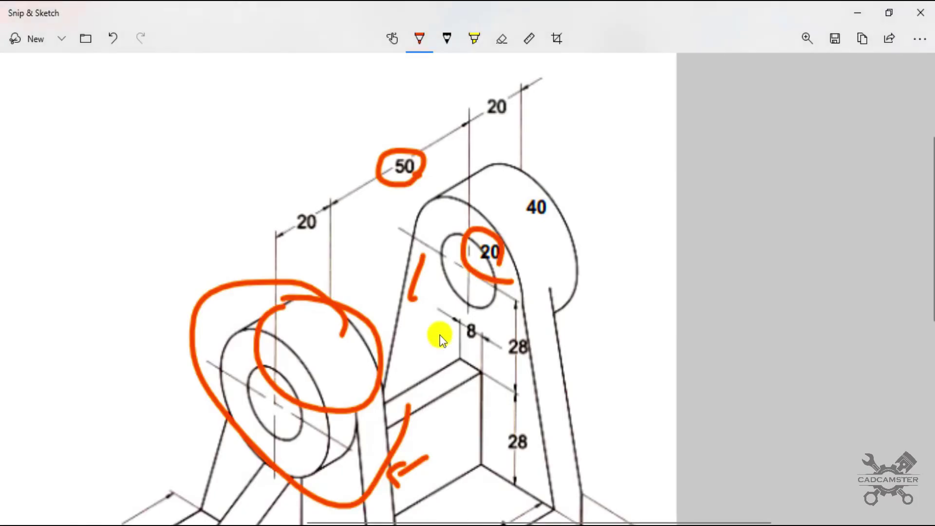
Step: Switch to the drawing in Snip & Sketch and undo all pen marks made on it
scroll(354, 212, "down", 4)
scroll(388, 302, "up", 3)
mouse_move(214, 283)
left_mouse_down()
mouse_move(212, 314)
mouse_move(278, 348)
left_mouse_up()
key("ctrl+z")
key("ctrl+z")
key("ctrl+z")
key("ctrl+z")
key("ctrl+z")
key("ctrl+z")
key("ctrl+z")
key("ctrl+z")
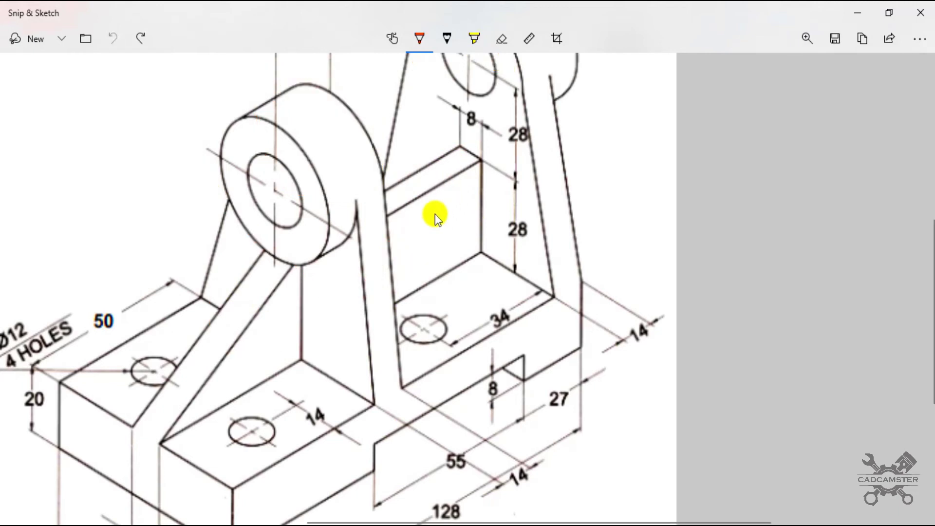
Step: Mark the front sloping rib and the thickness of the web between the uprights on the drawing, and undo the marks
scroll(434, 214, "down", 3, "ctrl")
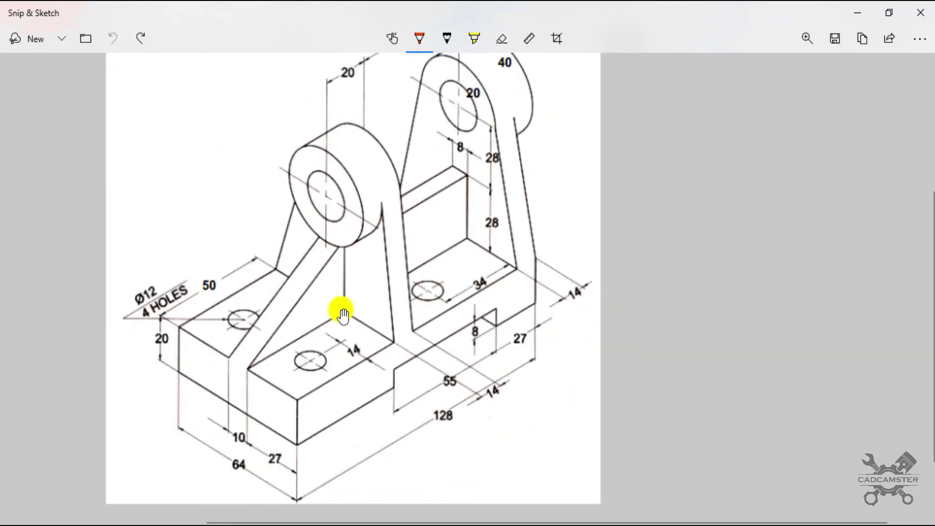
scroll(343, 315, "up", 2, "ctrl")
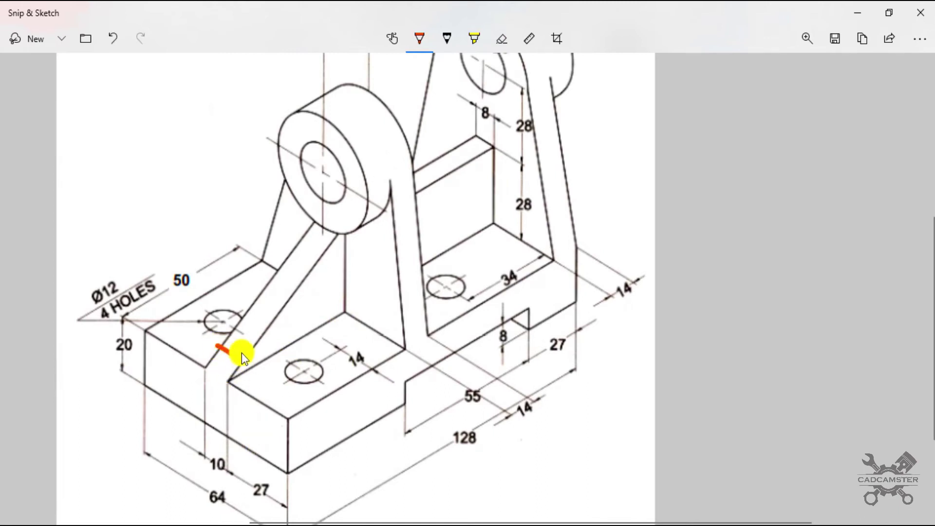
left_click_drag(236, 368, 250, 368)
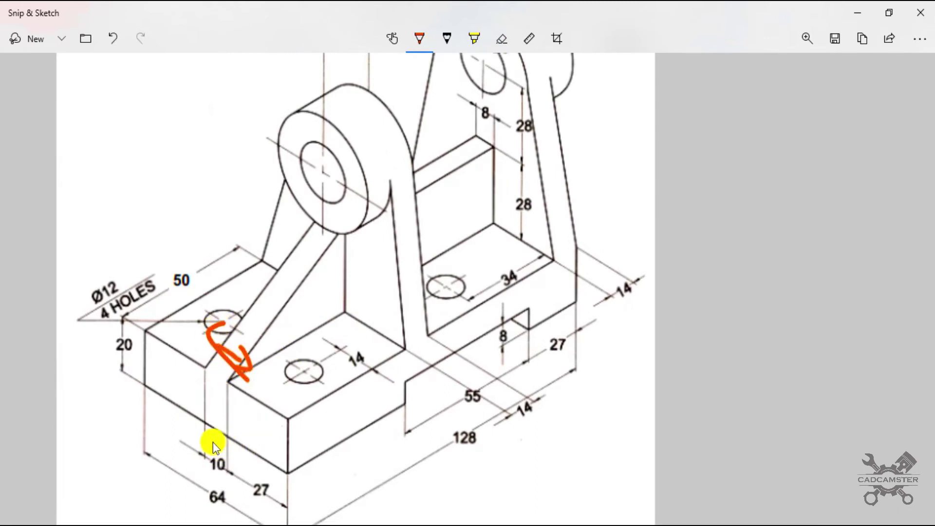
mouse_move(462, 112)
left_mouse_down()
mouse_move(482, 137)
mouse_move(502, 117)
left_mouse_up()
key("ctrl+z")
key("ctrl+z")
key("ctrl+z")
key("ctrl+z")
key("ctrl+z")
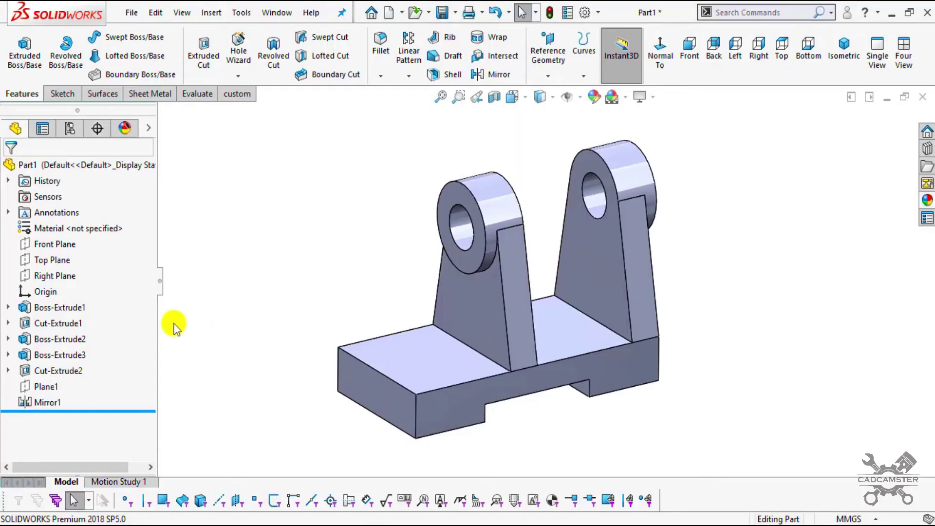
Step: Return to SOLIDWORKS and start a sketch on the Front Plane, viewed normal to it from the back
left_click(47, 245)
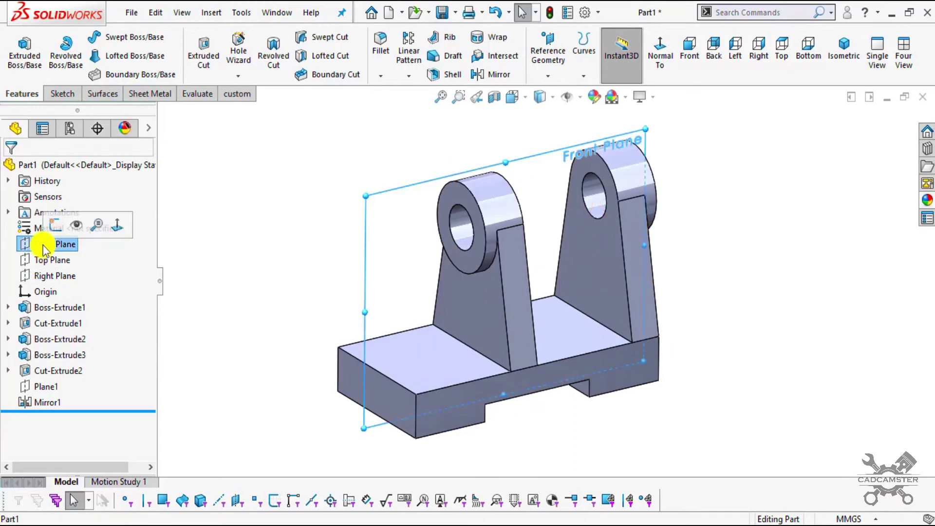
middle_click_drag(548, 409, 405, 400)
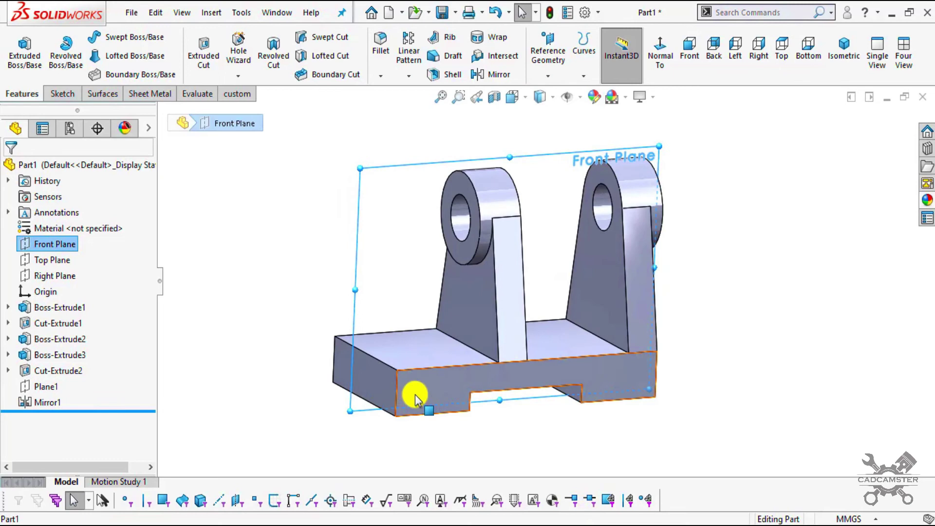
left_click(414, 392)
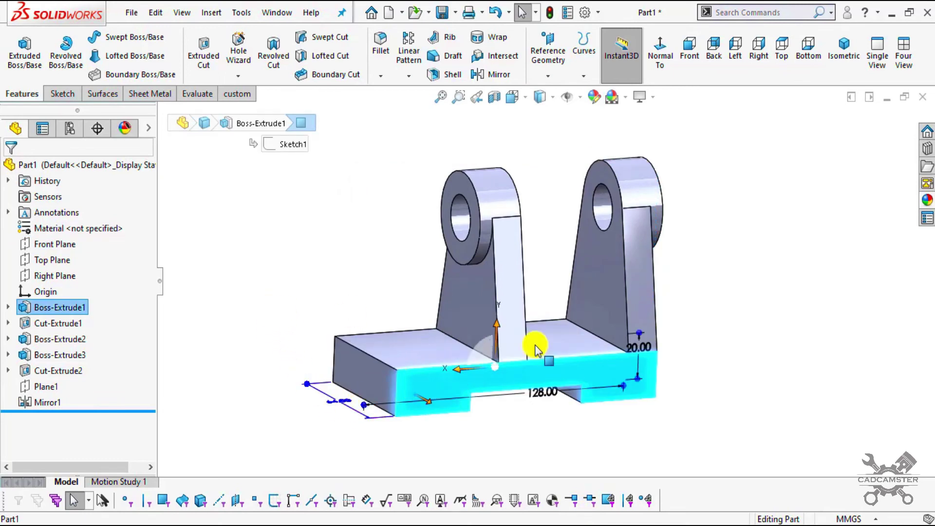
left_click(44, 248)
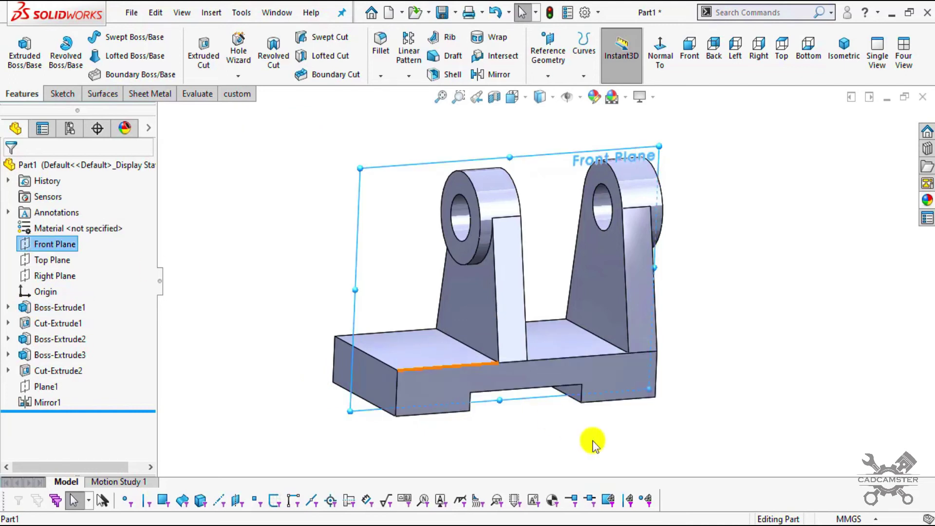
middle_click_drag(606, 436, 637, 388)
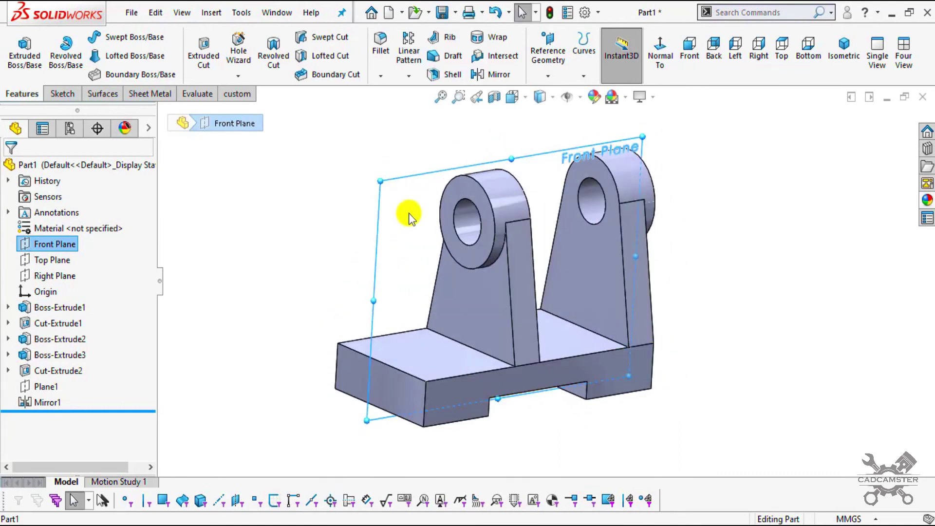
left_click(660, 52)
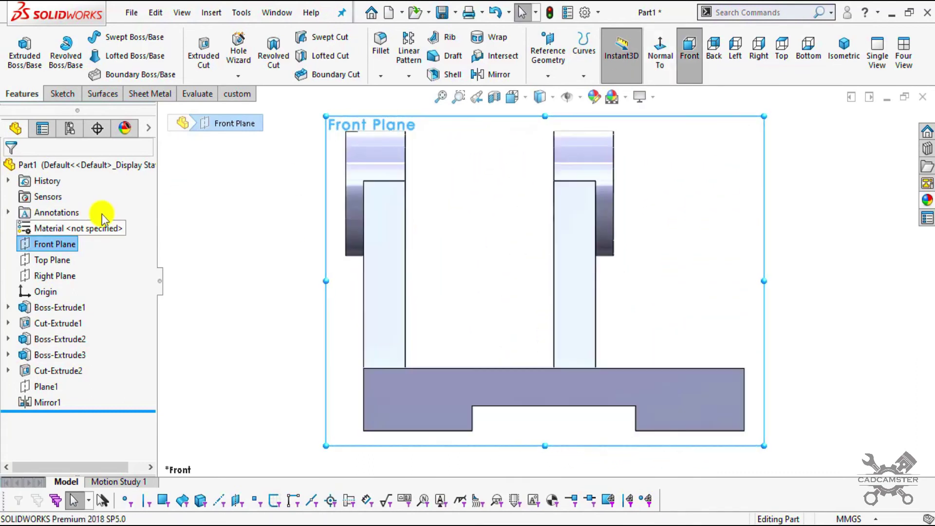
left_click(655, 61)
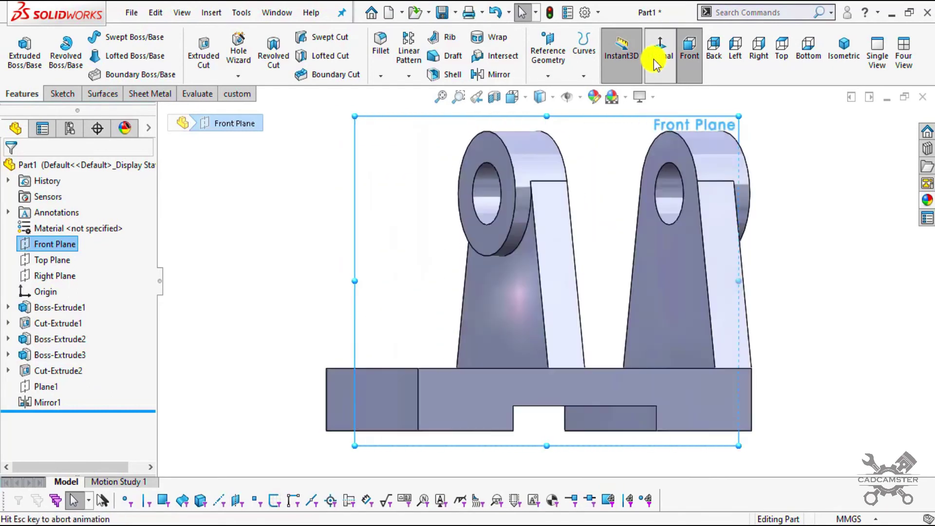
left_click(63, 94)
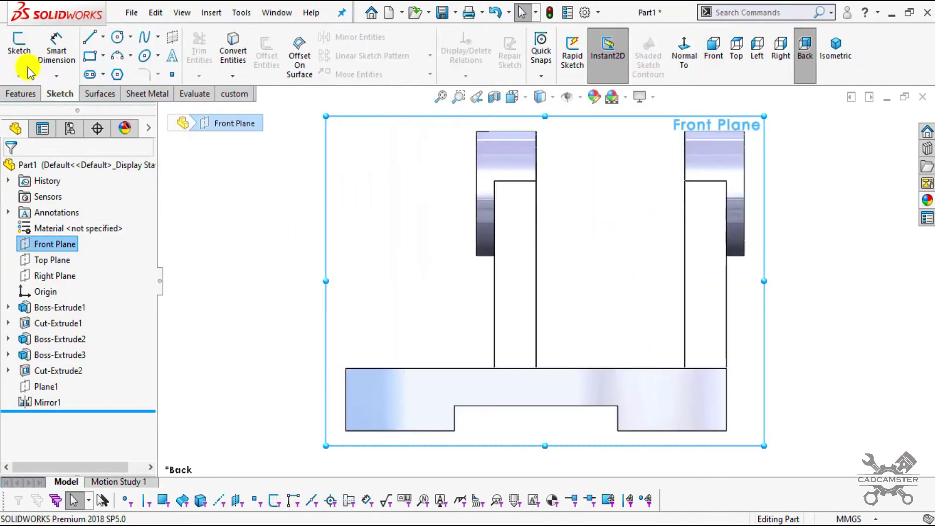
left_click(19, 49)
Step: Sketch a sloping line from the base's upper outer corner to the lower outer corner of the nearby boss
left_click(90, 37)
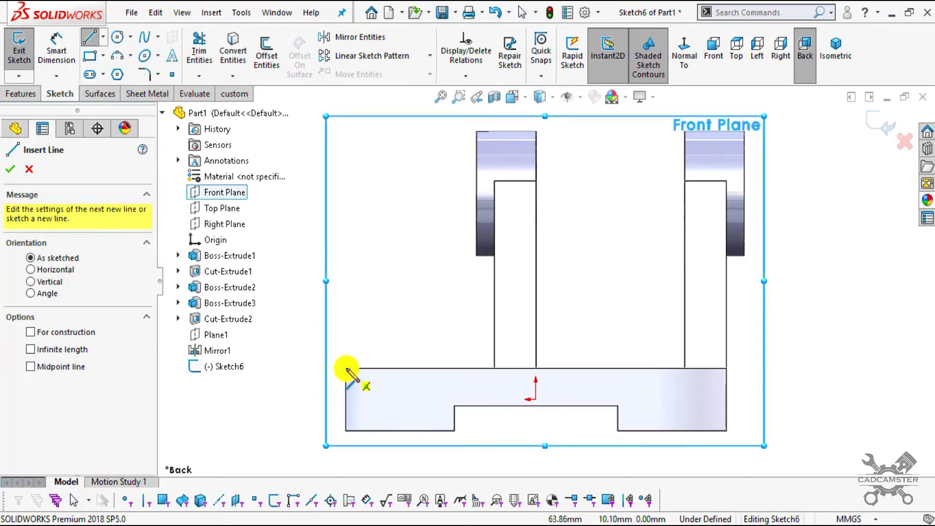
left_click(347, 370)
scroll(483, 258, "down", 5)
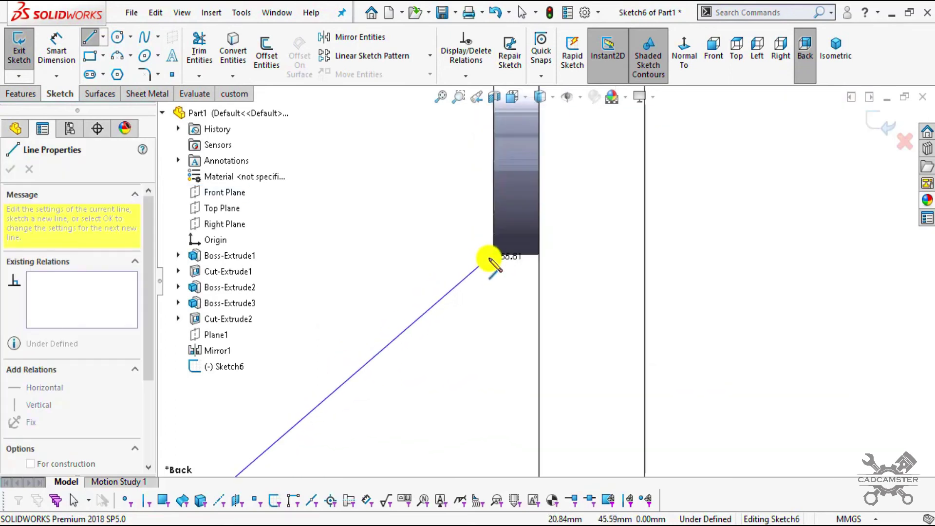
left_click(492, 255)
scroll(492, 255, "down", 3)
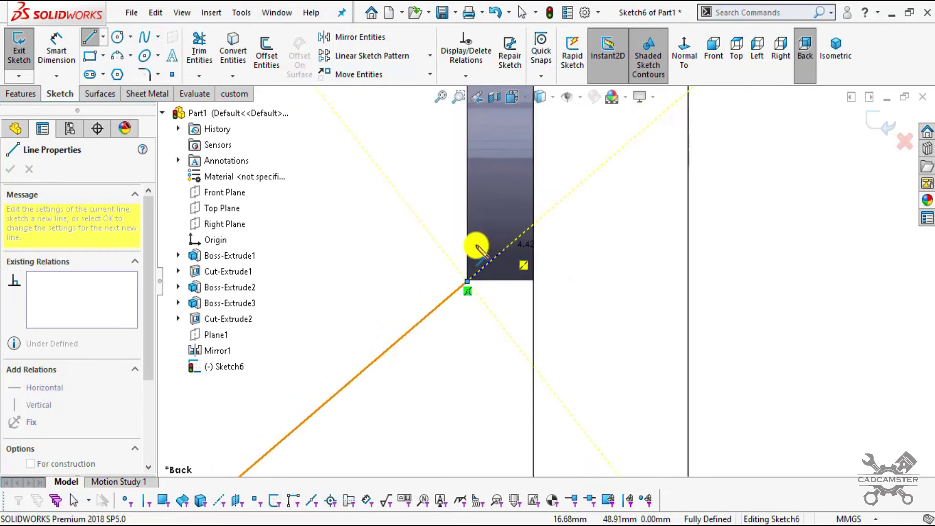
key("Escape")
key("f")
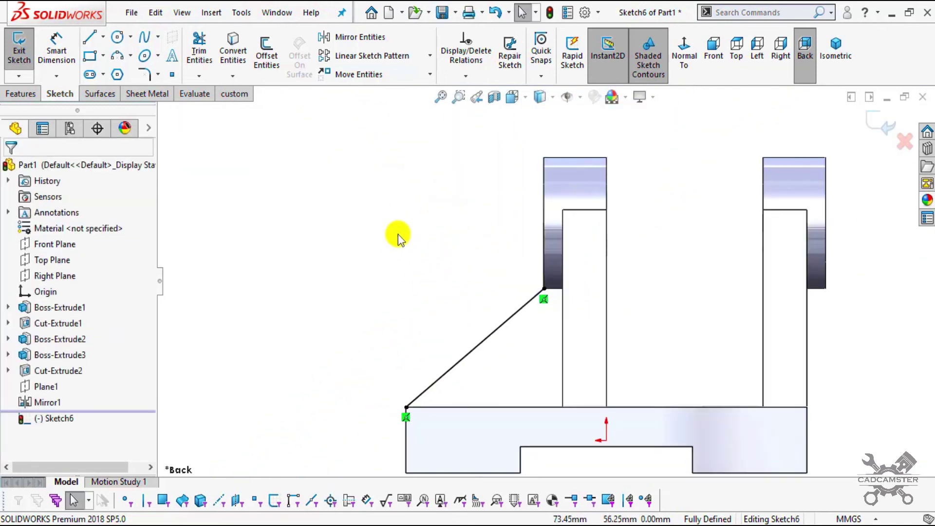
Step: Create a 10 mm thick rib from the sloping line, on both sides, parallel to the sketch, with the material side flipped
left_click(21, 94)
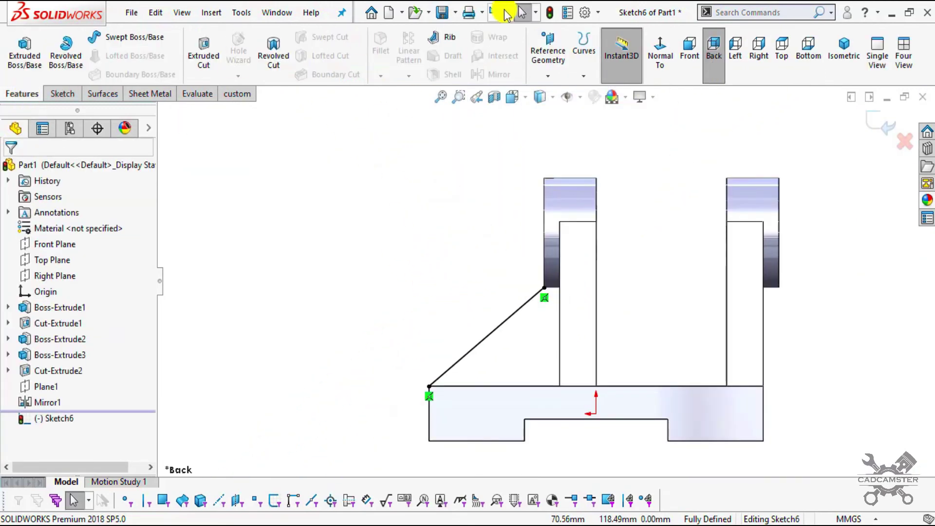
left_click(449, 49)
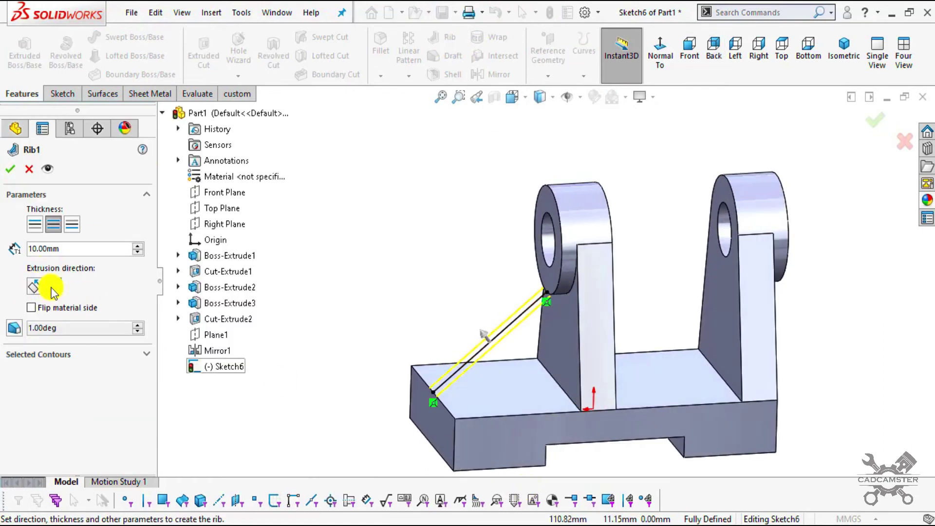
left_click(54, 287)
left_click(40, 290)
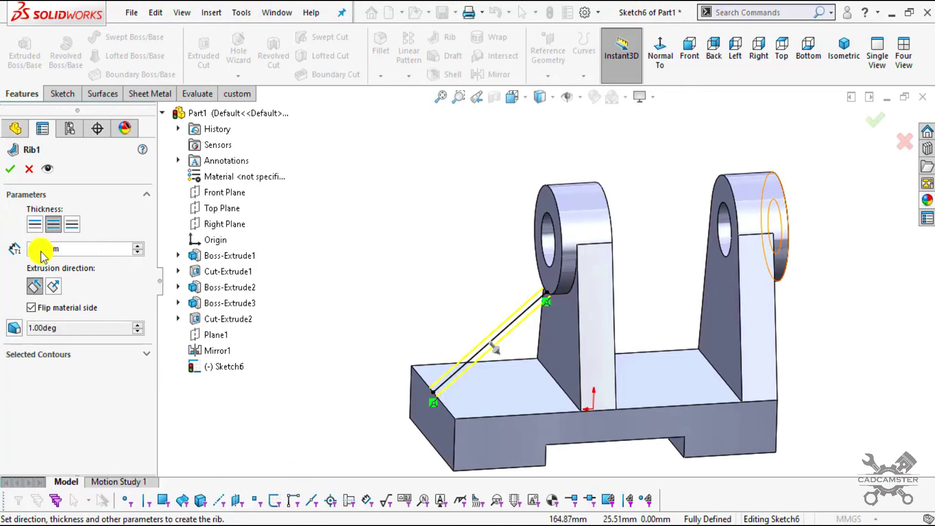
left_click(10, 169)
middle_click_drag(420, 304, 431, 261)
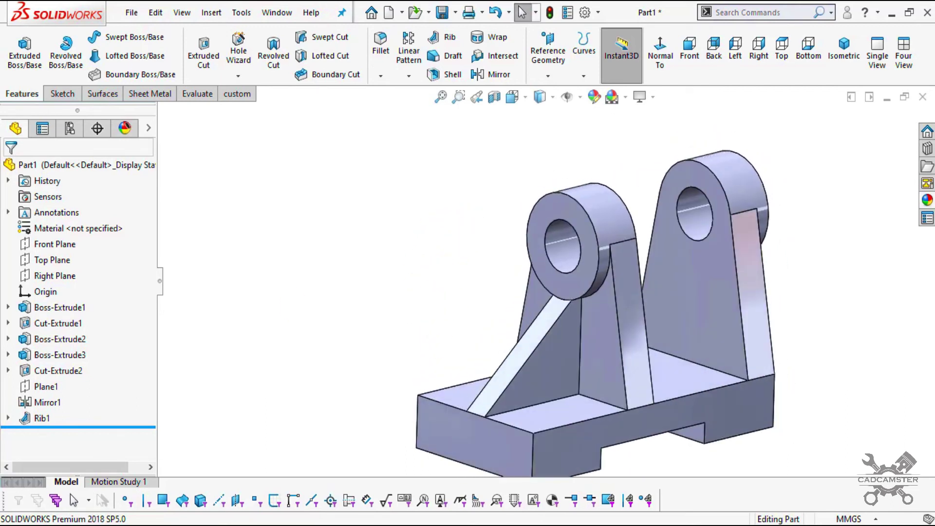
Step: On the Front Plane, sketch a horizontal line between the inner faces of the two uprights, about 35 mm above the base
left_click(48, 248)
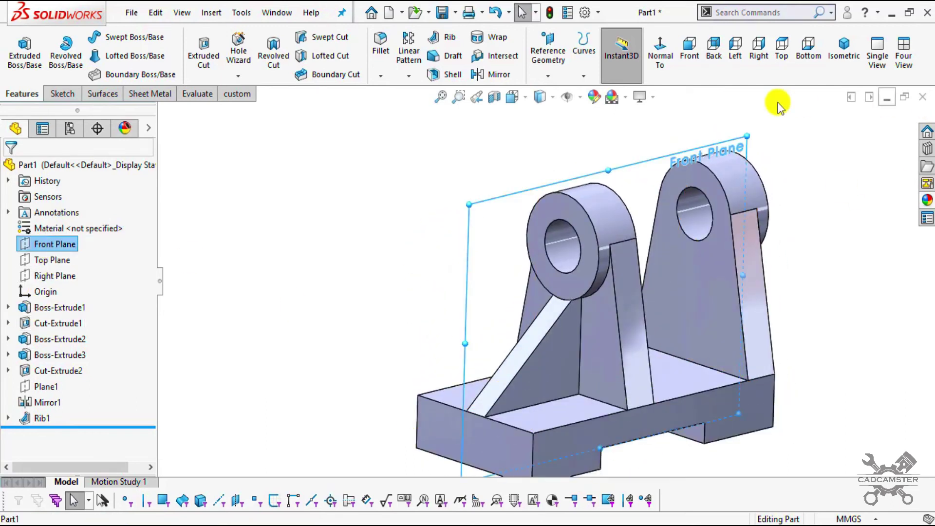
left_click(664, 66)
left_click(662, 65)
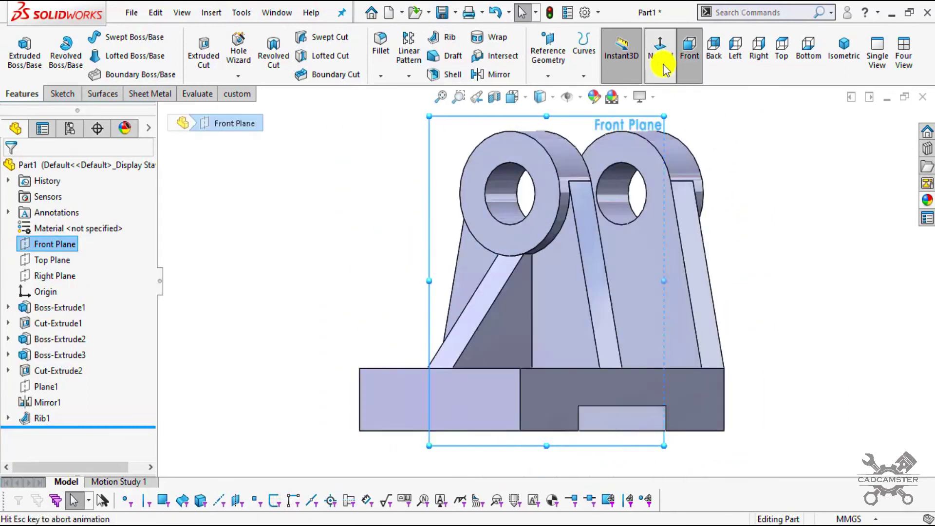
left_click(60, 93)
left_click(18, 49)
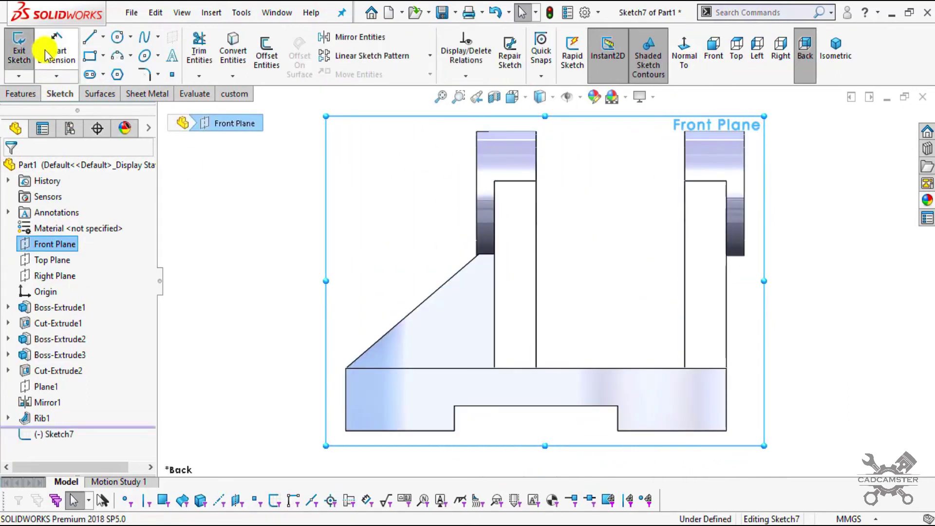
left_click(94, 47)
scroll(658, 281, "down", 3)
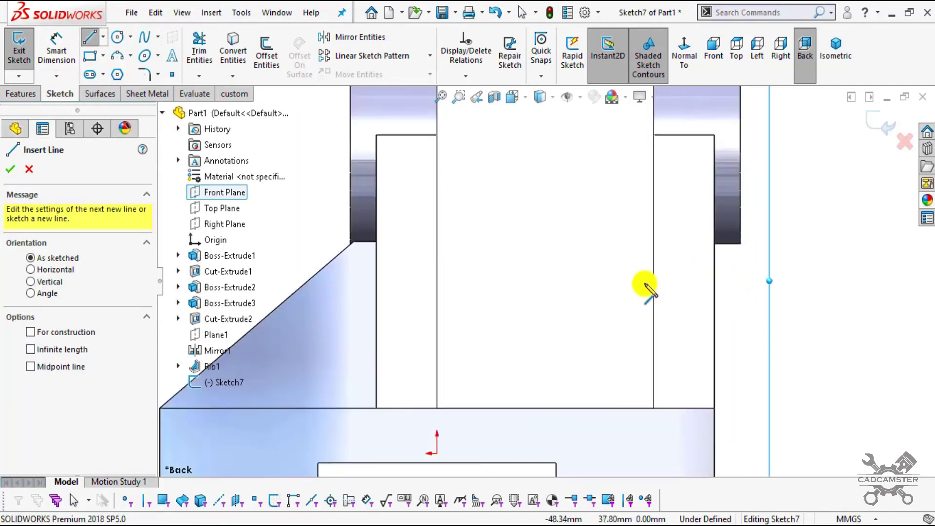
left_click(389, 240)
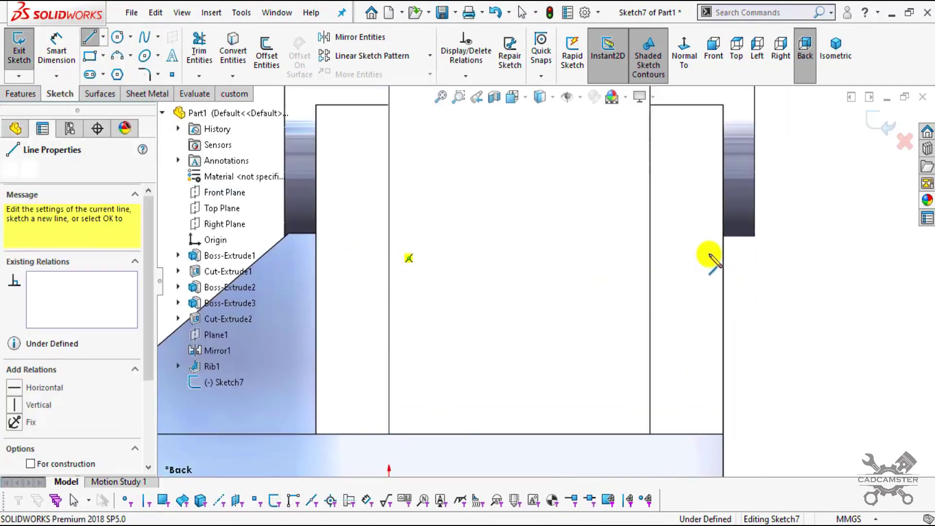
left_click(651, 241)
key("Escape")
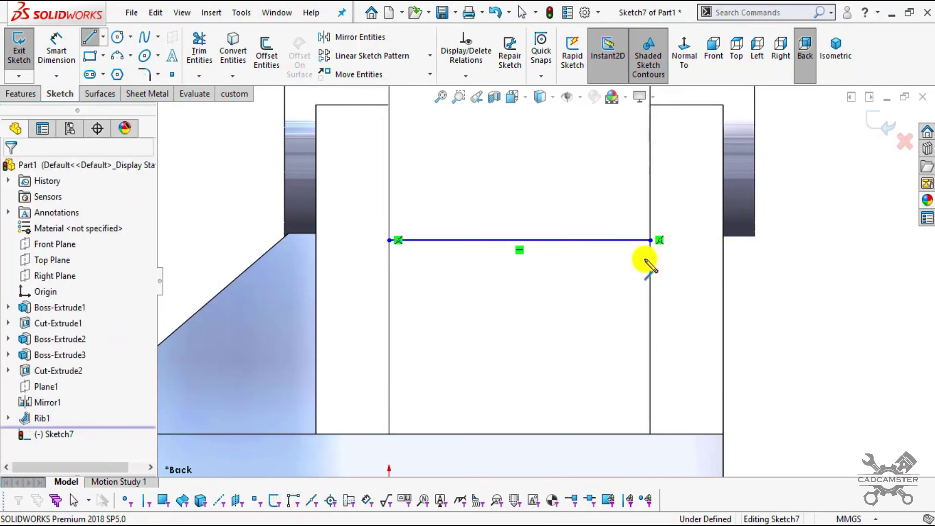
Step: Switch to the drawing in Snip & Sketch, mark the height of the web between the uprights, and undo the marks
left_click(418, 524)
scroll(521, 183, "up", 2)
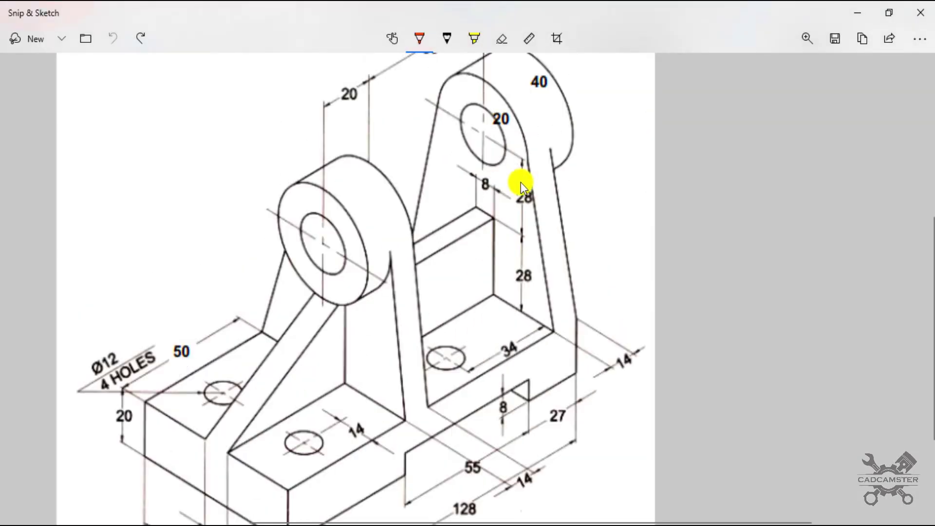
scroll(512, 271, "up", 2, "ctrl")
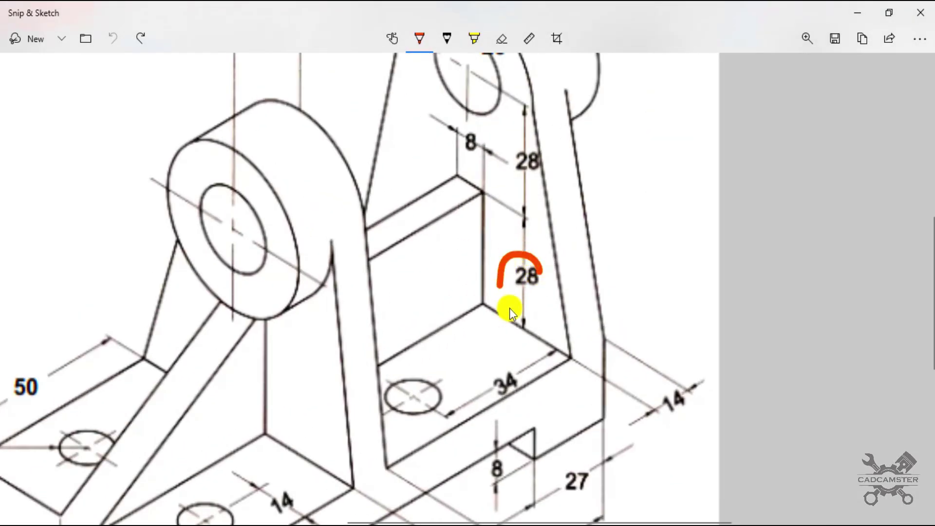
left_click_drag(510, 308, 550, 283)
left_click_drag(467, 355, 506, 333)
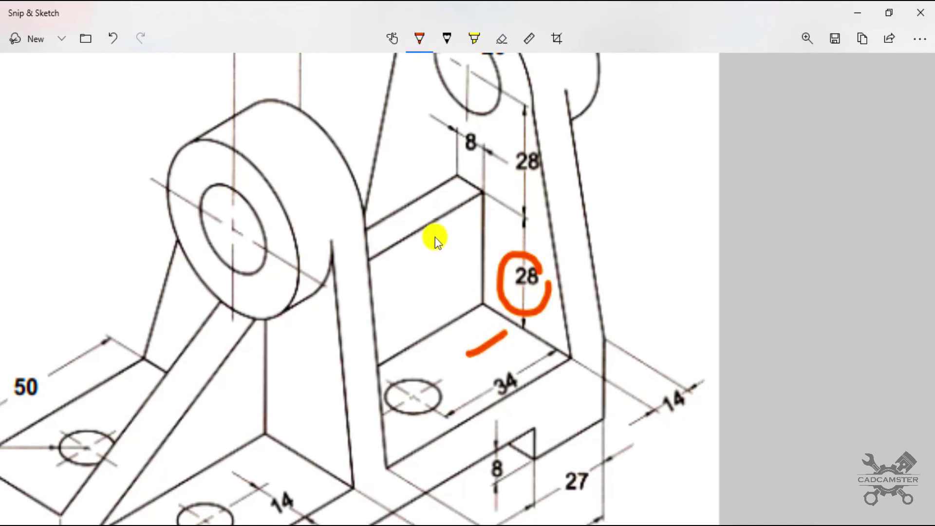
left_click_drag(428, 224, 444, 316)
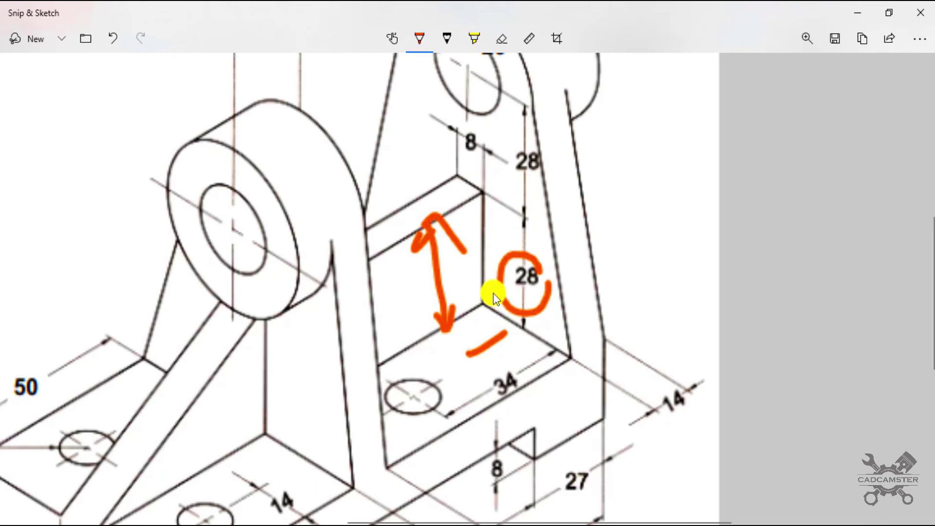
key("ctrl+z")
key("ctrl+z")
key("ctrl+z")
key("ctrl+z")
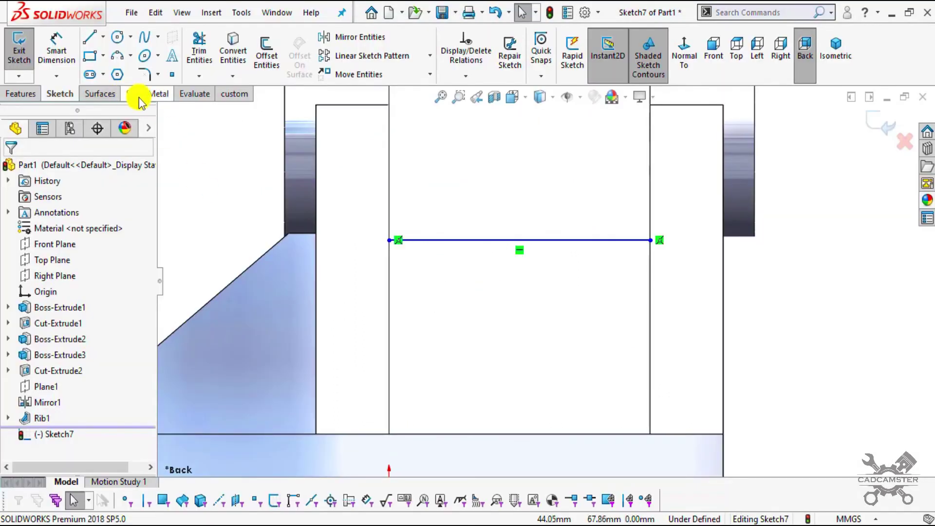
Step: Back in SOLIDWORKS, dimension the horizontal line 28 mm above the base's upper edge
left_click(56, 49)
left_click(441, 244)
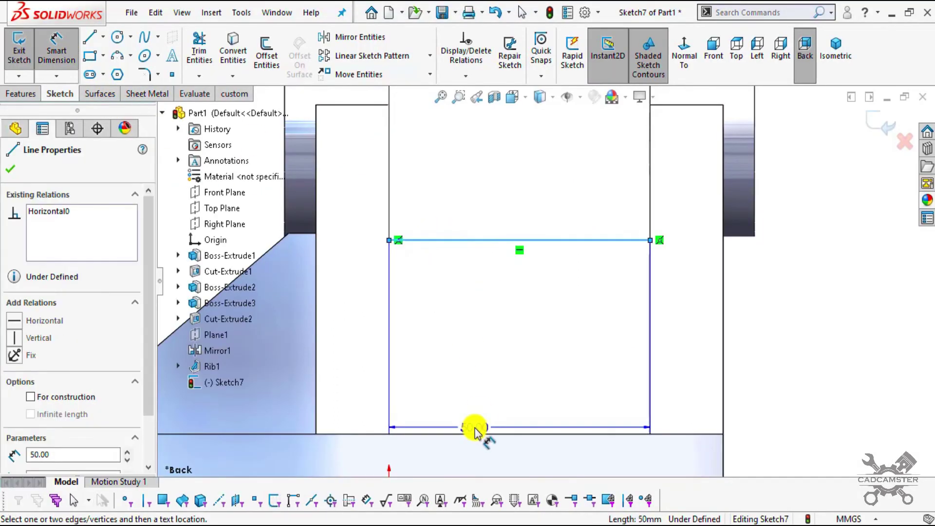
left_click(475, 433)
left_click(484, 370)
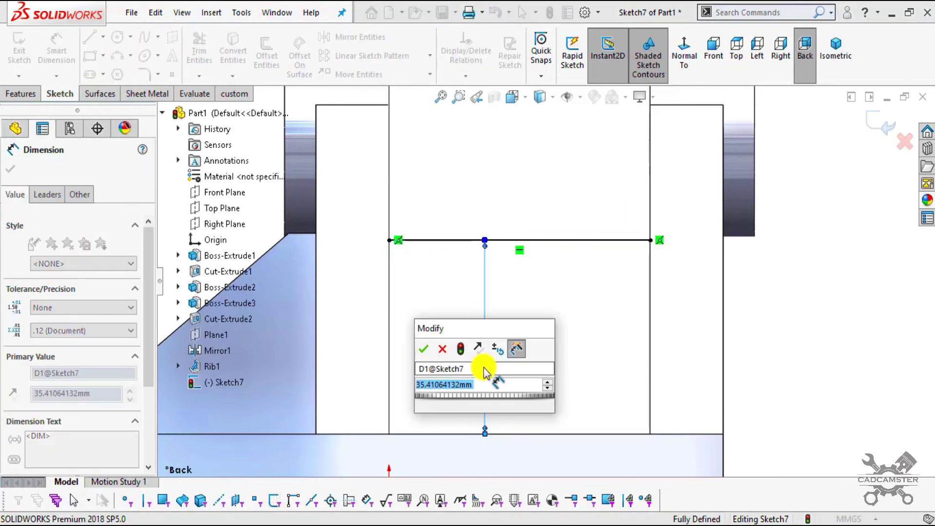
type("28")
key("Return")
key("Escape")
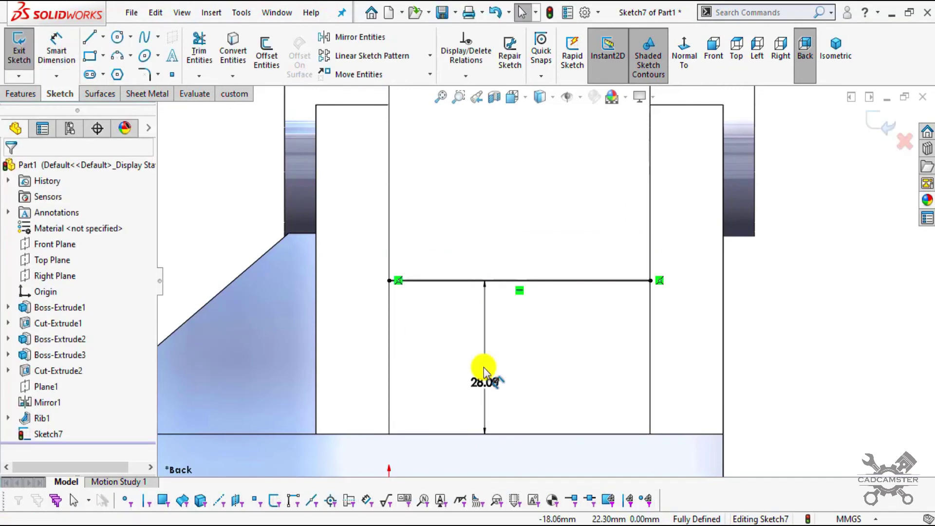
Step: Create an 8 mm thick rib from the horizontal line, on both sides, extending parallel to the sketch down to the base
left_click(20, 94)
left_click(451, 44)
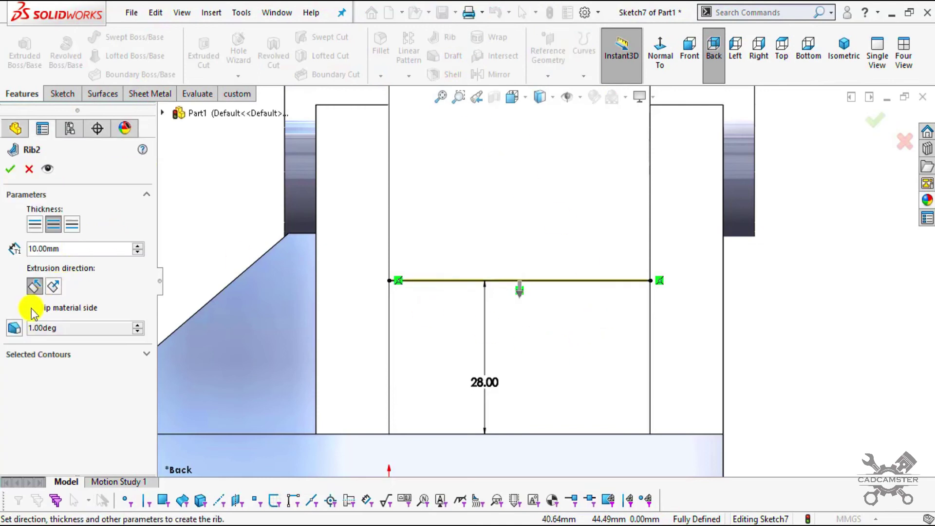
scroll(474, 299, "up", 2)
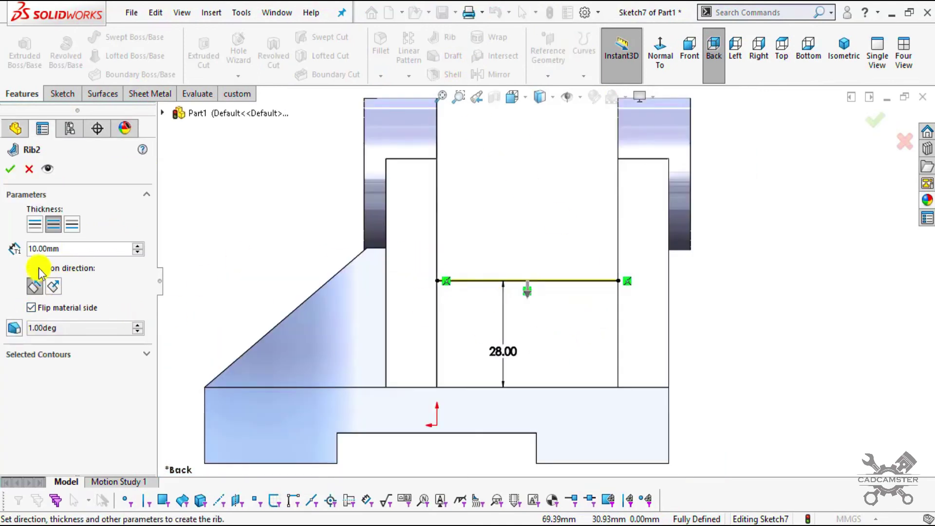
left_click_drag(67, 249, 13, 248)
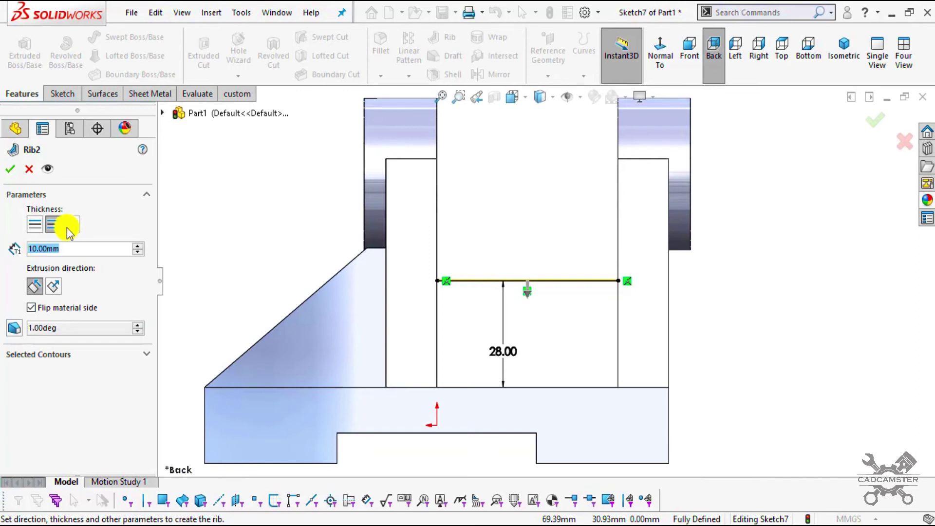
type("8")
key("Return")
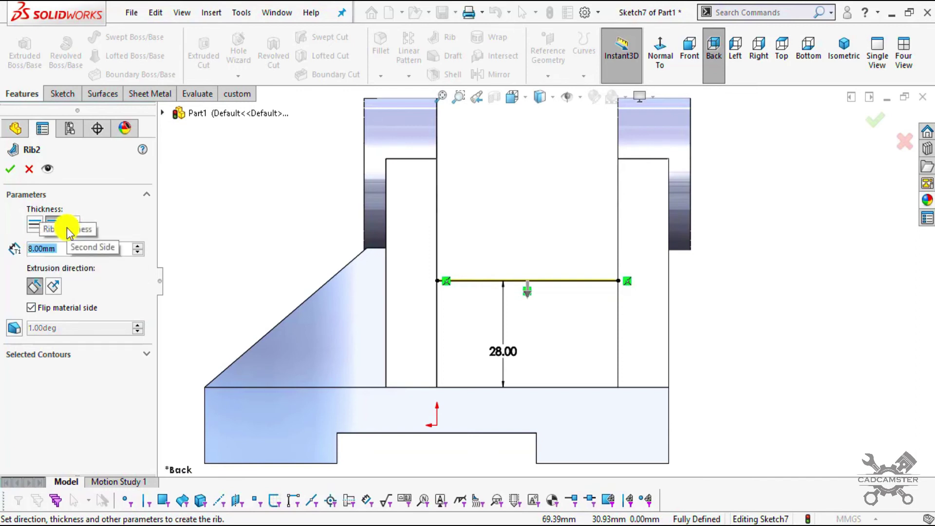
left_click(10, 169)
middle_click_drag(518, 338, 547, 418)
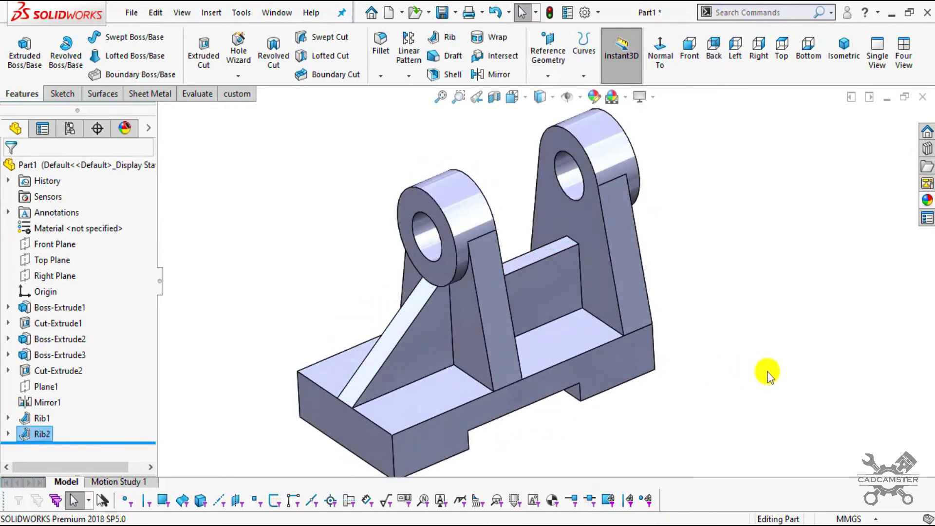
left_click(768, 371)
scroll(560, 292, "down", 3)
scroll(444, 359, "up", 2)
middle_click_drag(445, 361, 451, 341)
scroll(453, 355, "down", 2)
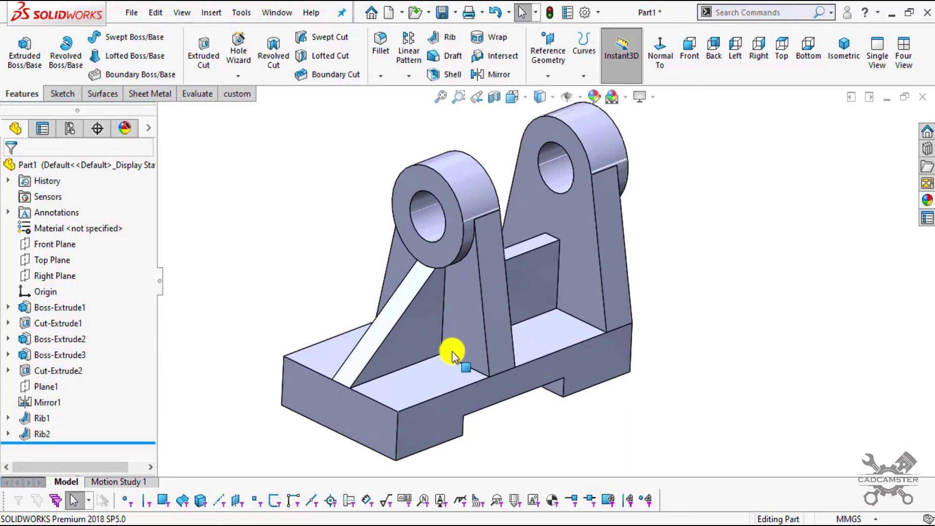
Step: Switch to the drawing in Snip & Sketch, mark the base holes' diameter and position dimensions, and undo the marks
left_click(420, 522)
scroll(244, 214, "down", 4, "ctrl")
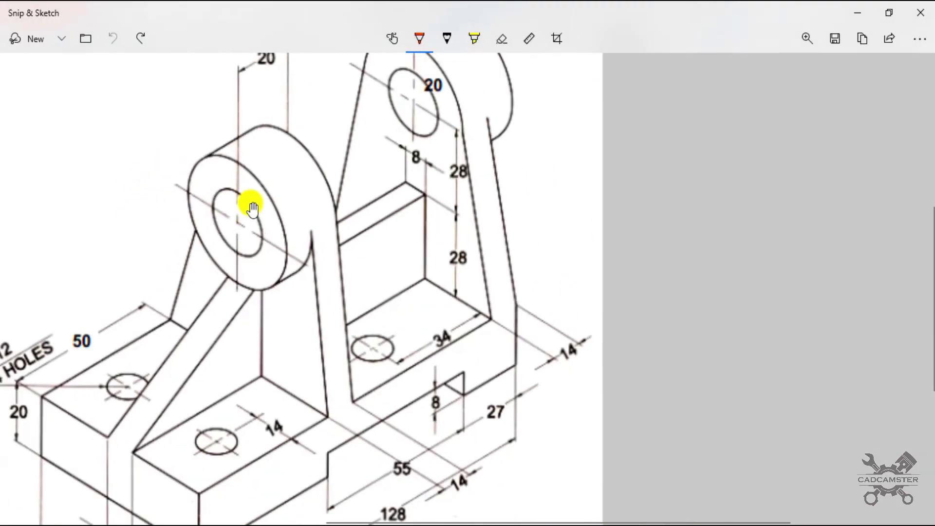
scroll(101, 317, "up", 2, "ctrl")
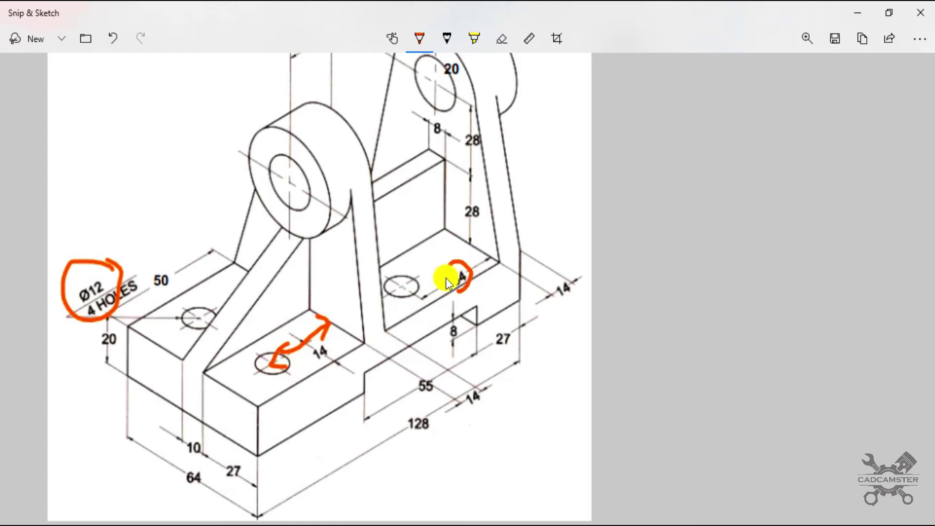
scroll(472, 385, "up", 3)
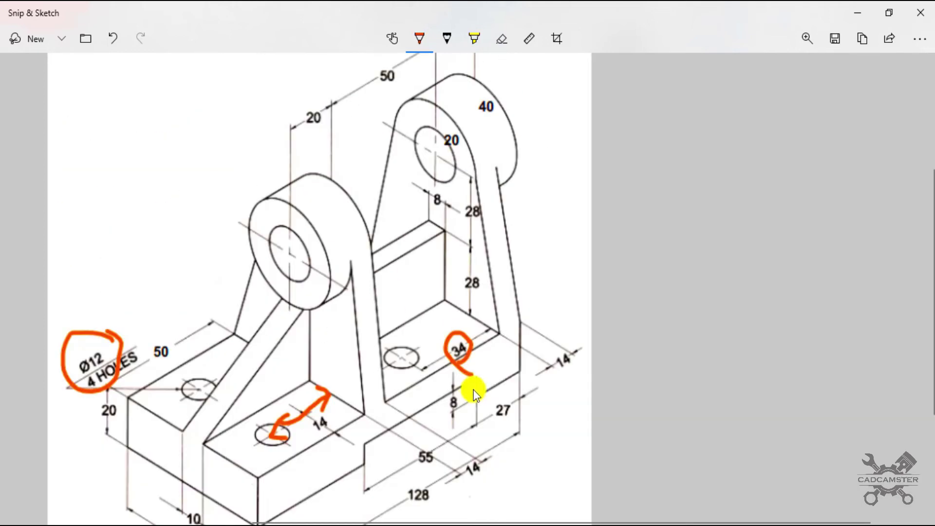
key("ctrl+z")
key("ctrl+z")
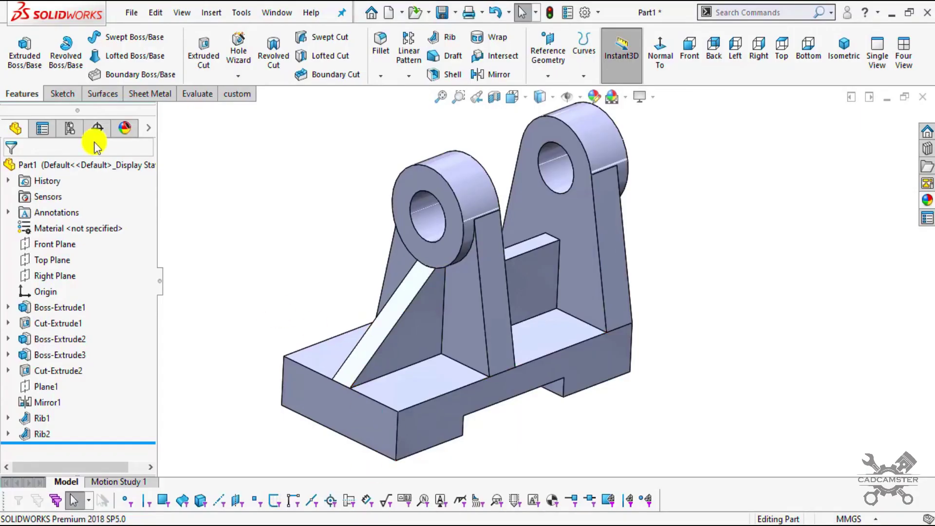
left_click(425, 387)
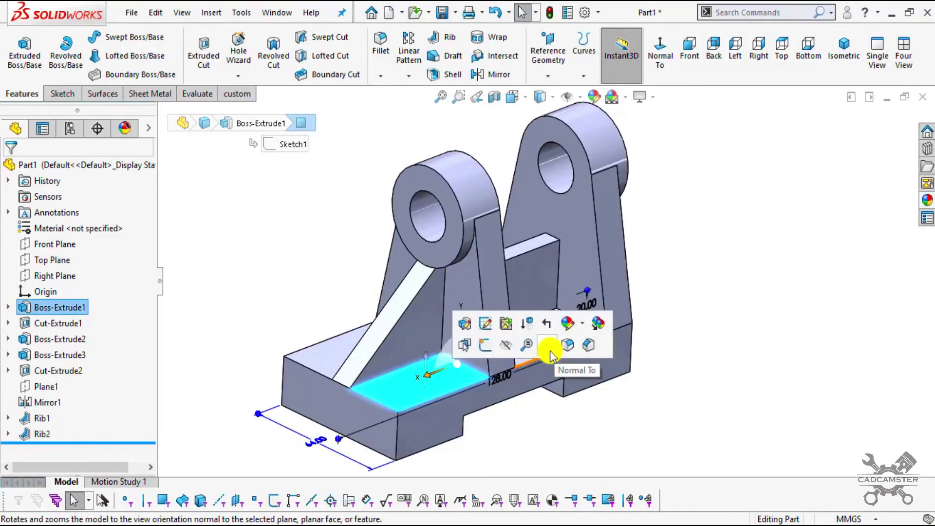
left_click(556, 355)
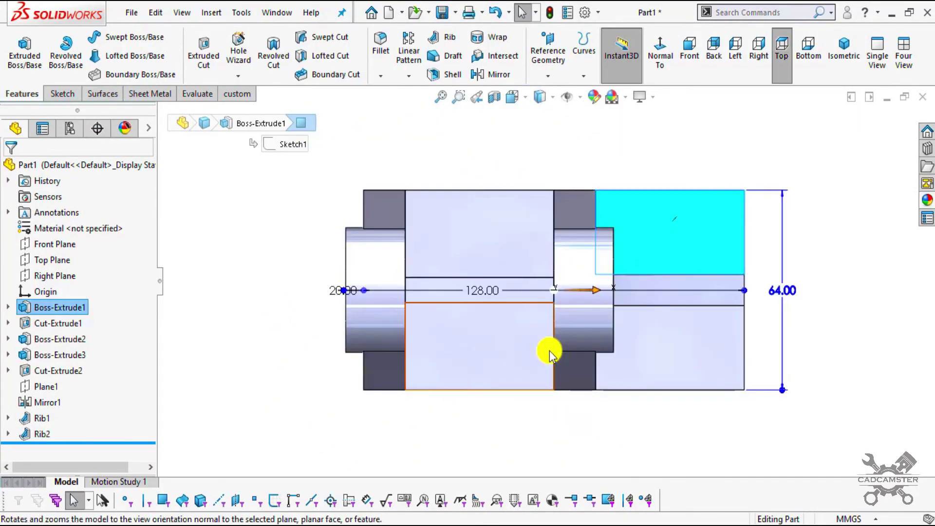
left_click(665, 74)
left_click(665, 74)
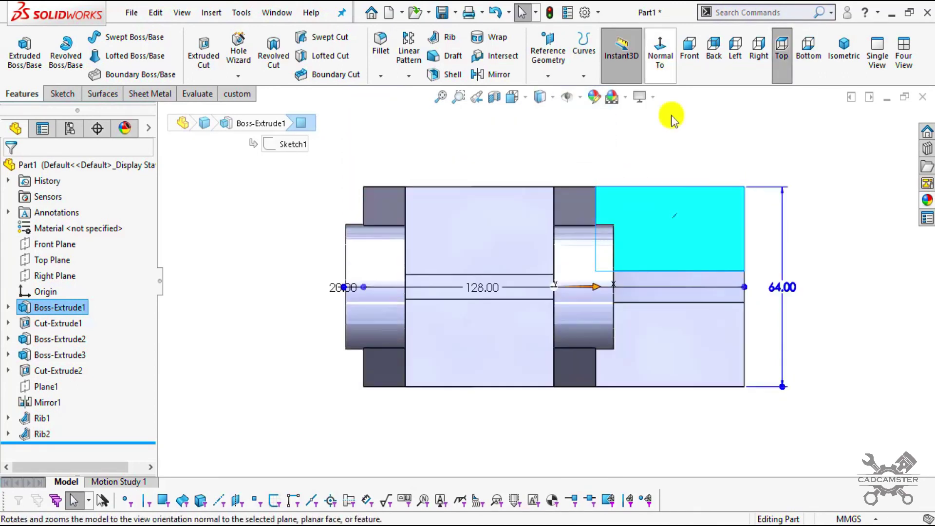
middle_click_drag(695, 350, 524, 428)
scroll(522, 438, "up", 5)
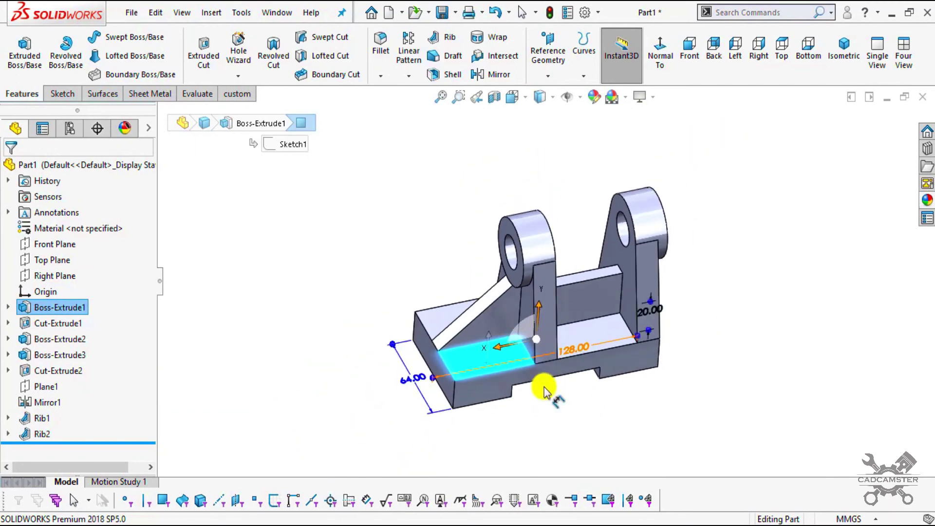
key("Escape")
Step: Sketch two circles about 16.5 mm in diameter on the base's top face, one beside the sloping rib and one between the uprights
left_click(623, 360)
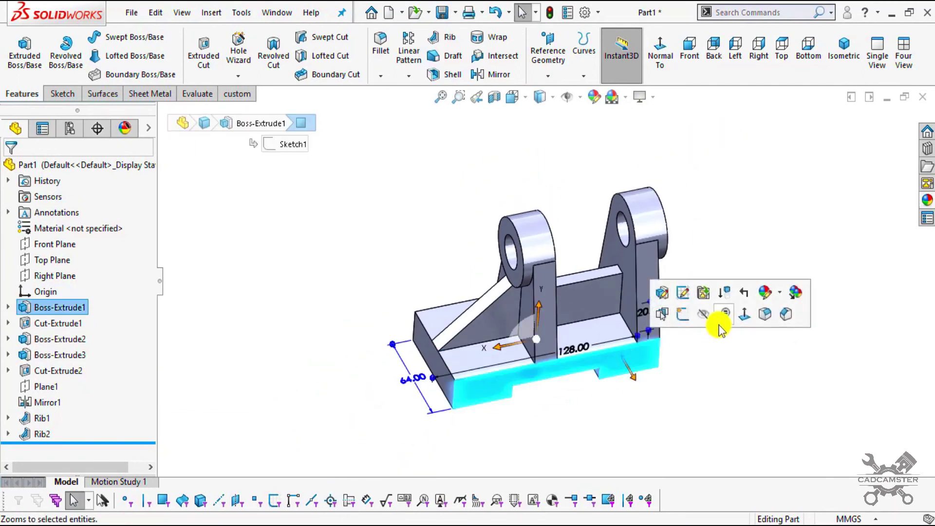
left_click(746, 316)
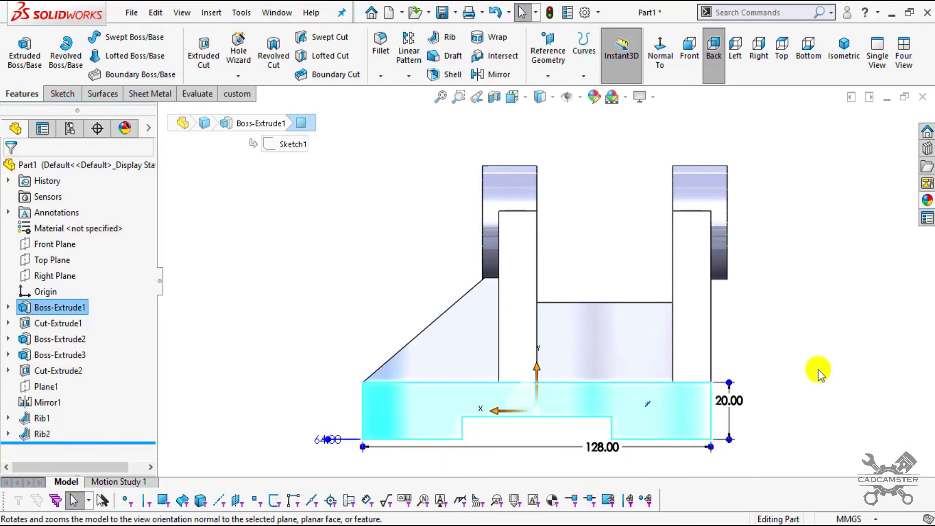
key("shift+Down")
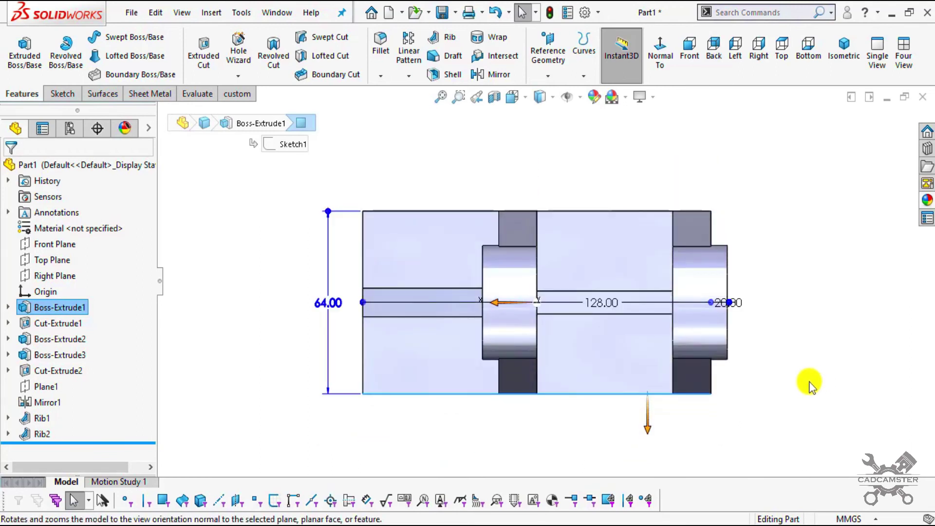
left_click(809, 387)
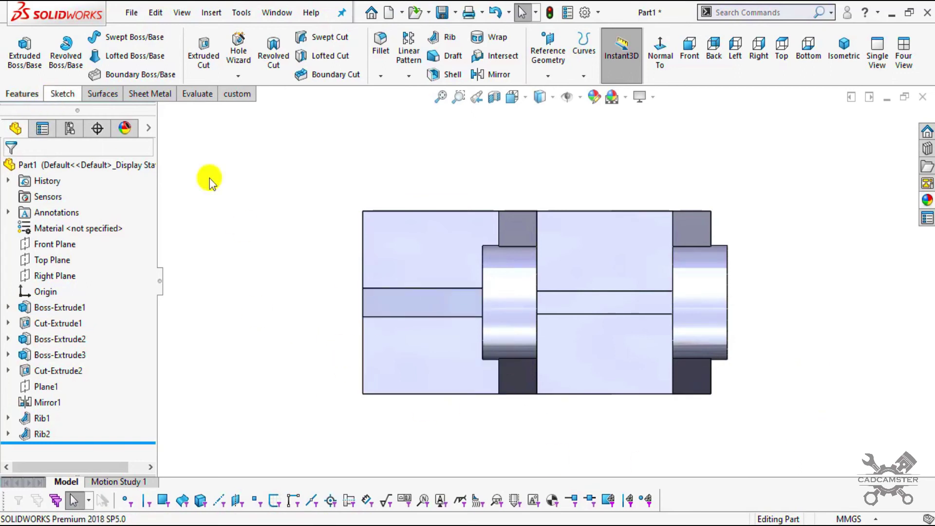
left_click(464, 350)
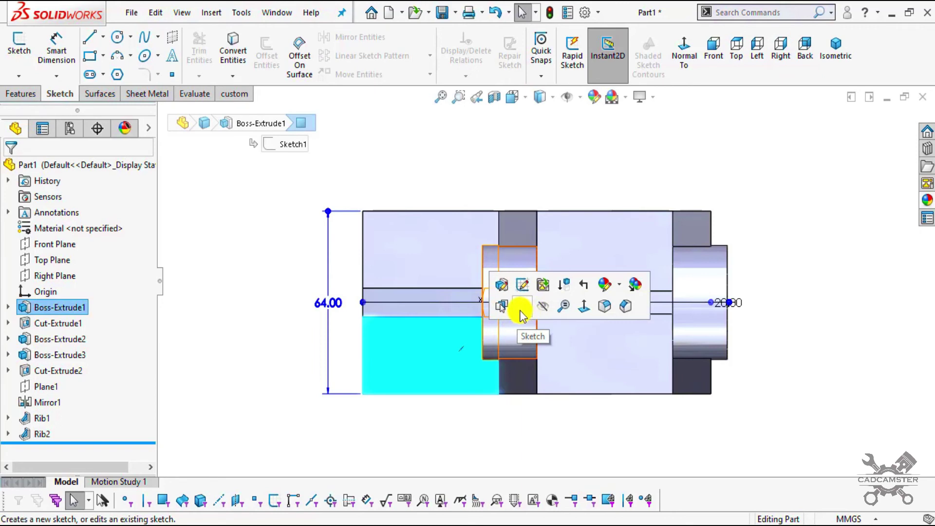
left_click(521, 311)
left_click(116, 37)
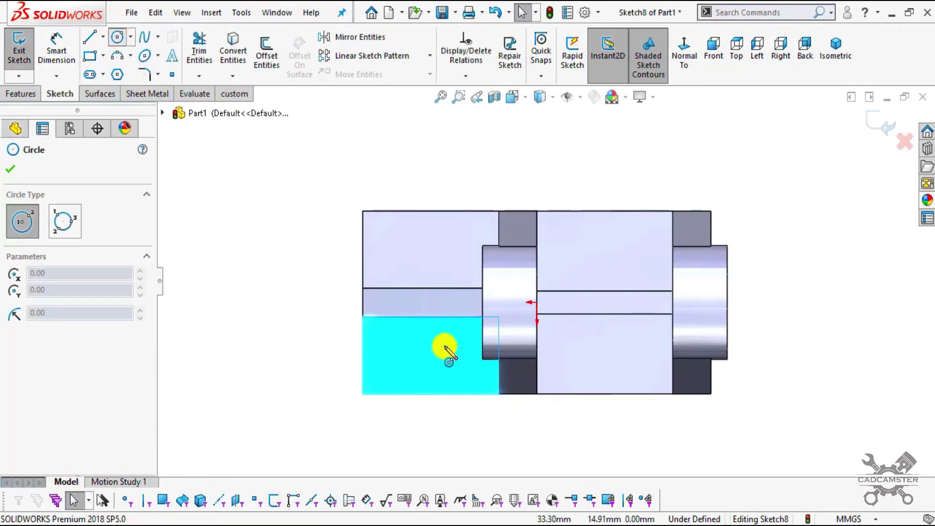
left_click(420, 352)
left_click(435, 367)
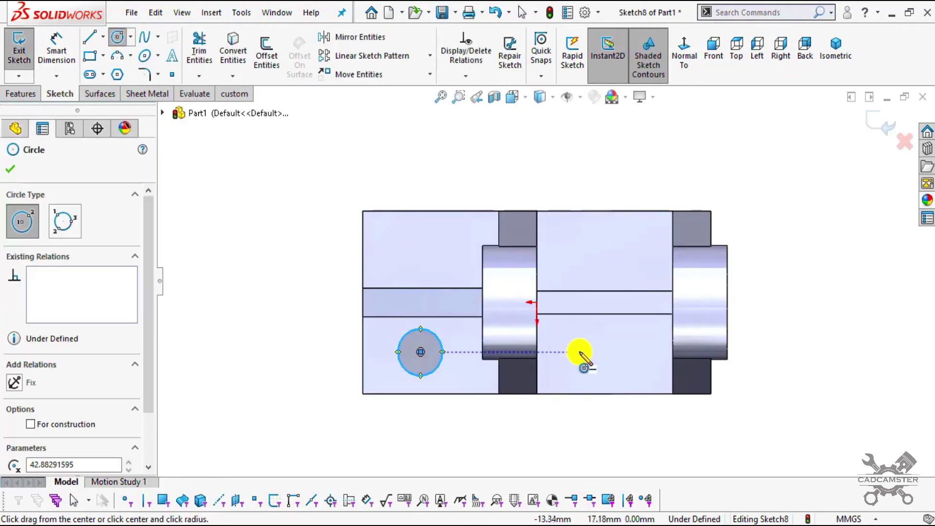
left_click(612, 351)
left_click(619, 373)
key("Escape")
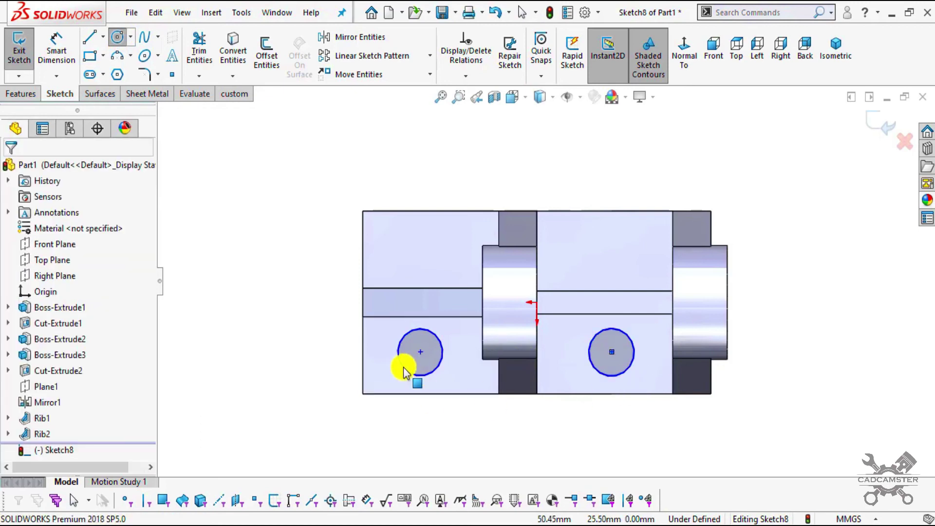
key("Escape")
Step: Constrain the two circles' centres to be horizontally aligned and make the circles equal in size
left_click(421, 352)
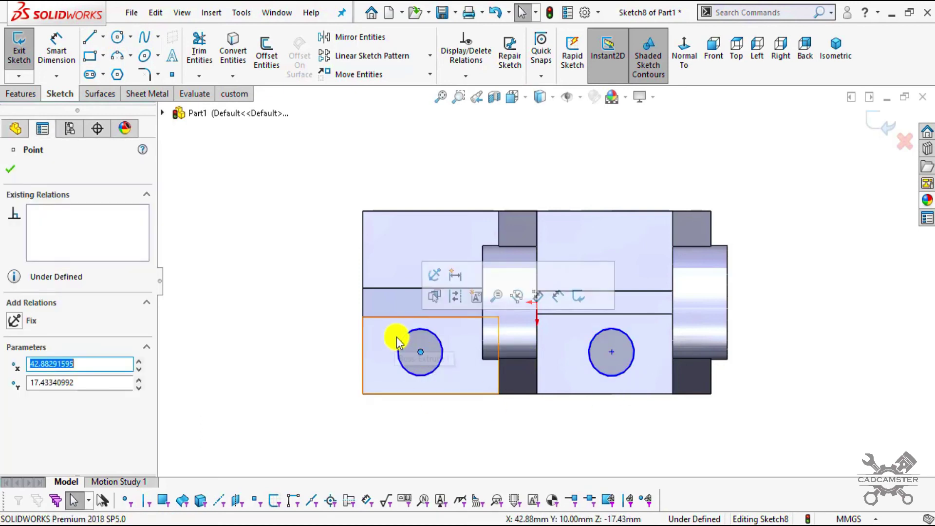
left_click(613, 352, "ctrl")
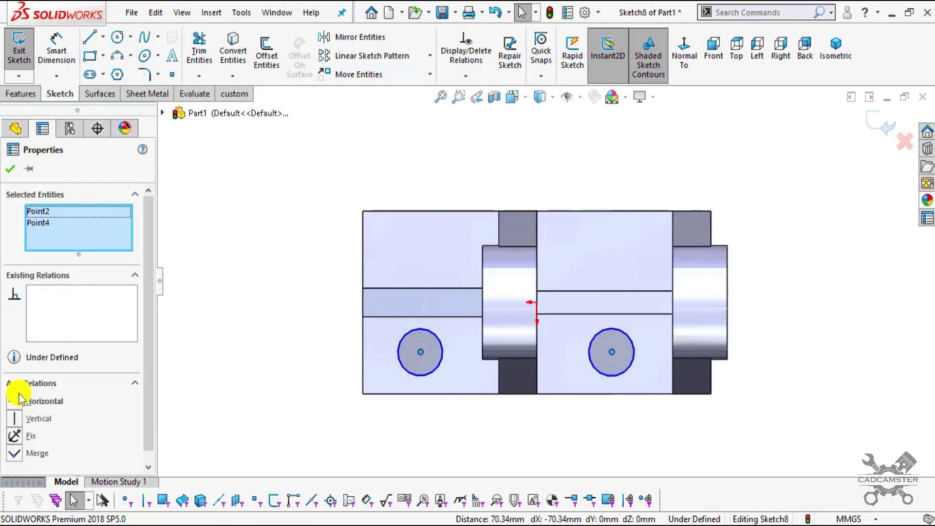
left_click(309, 362)
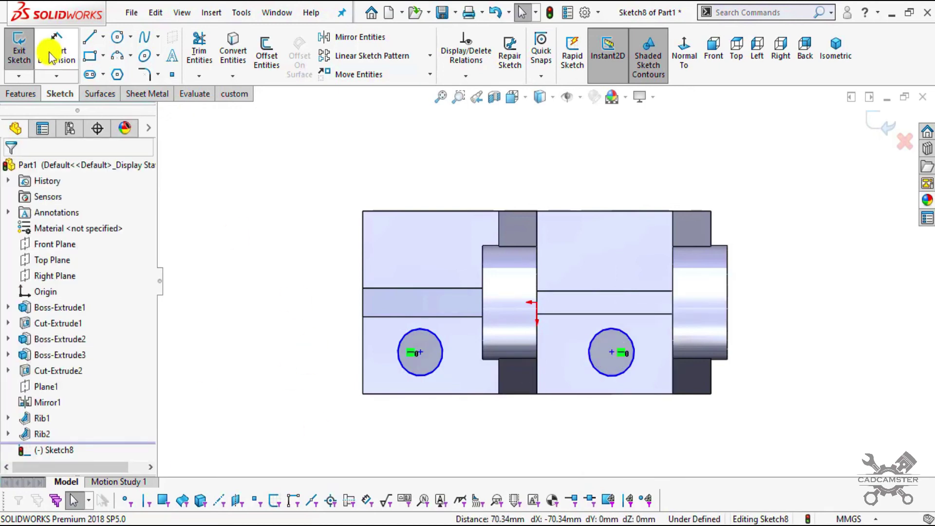
left_click(418, 376)
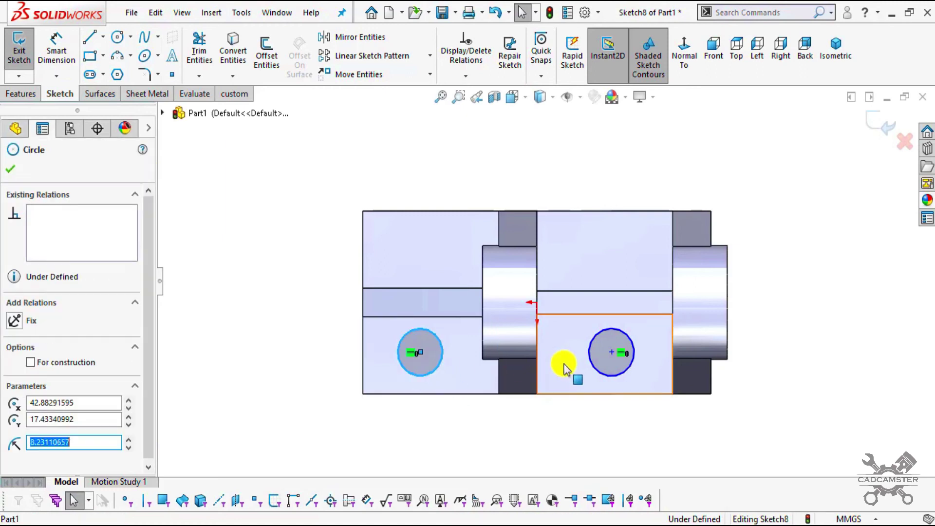
left_click(596, 371, "ctrl")
scroll(50, 378, "down", 3)
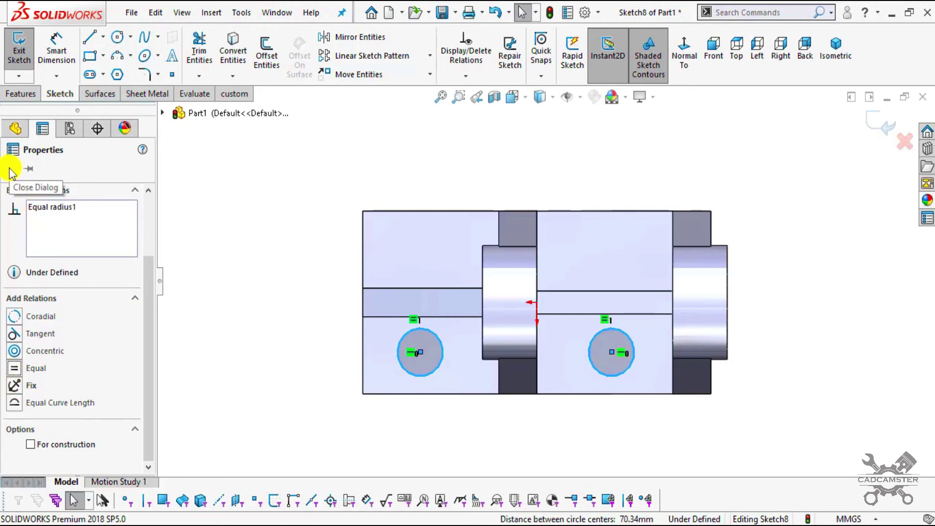
left_click(9, 168)
Step: Dimension the circle beside the sloping rib to a diameter of 12 mm
left_click(59, 45)
left_click(438, 344)
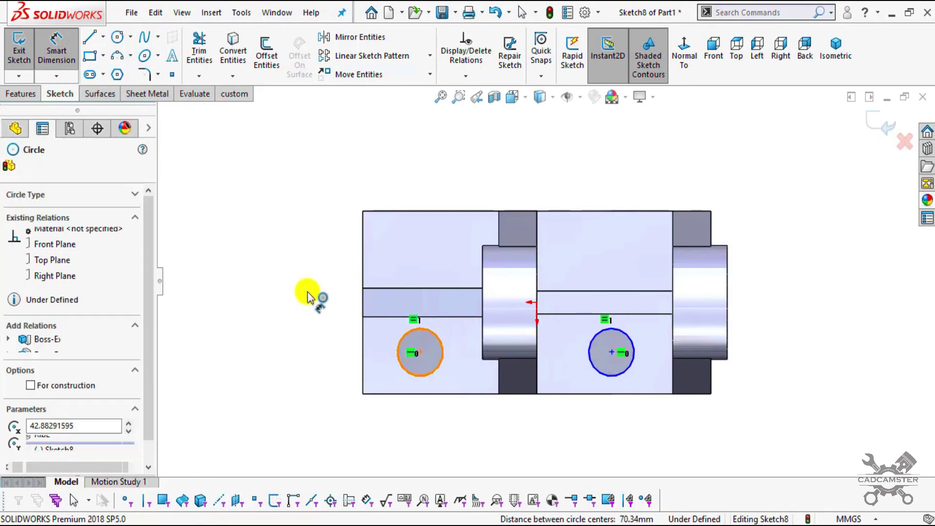
left_click(319, 288)
type("1")
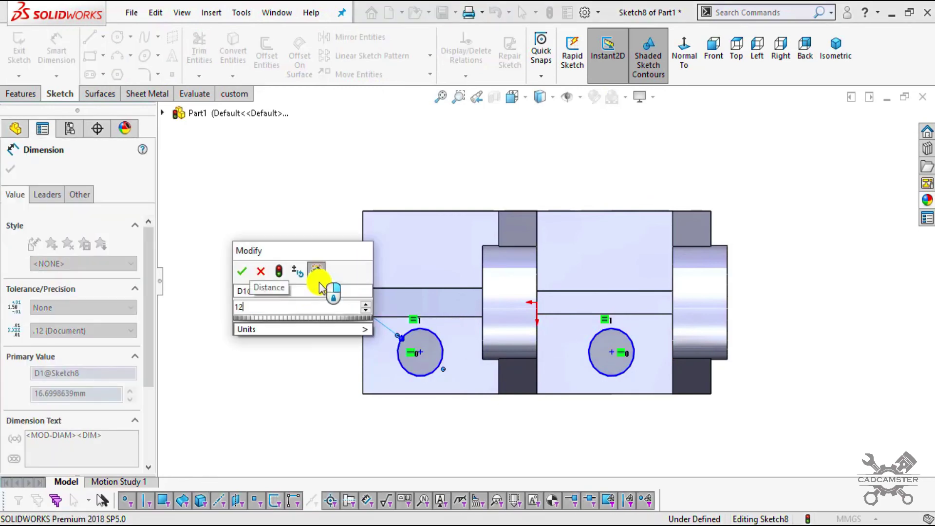
type("2")
key("Return")
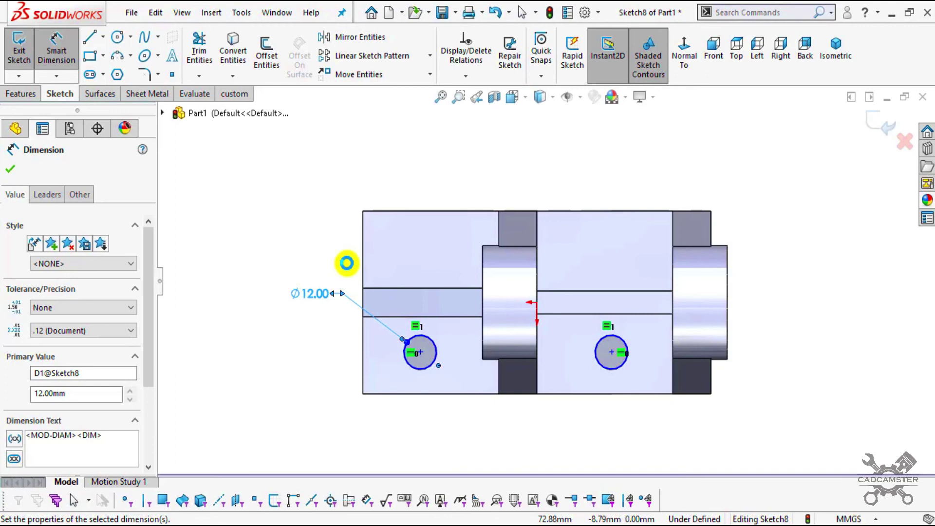
key("Escape")
Step: Switch to the drawing in Snip & Sketch and mark the hole's distance from the far upright
middle_click_drag(521, 424, 550, 289)
scroll(595, 397, "up", 3)
scroll(546, 267, "down", 8)
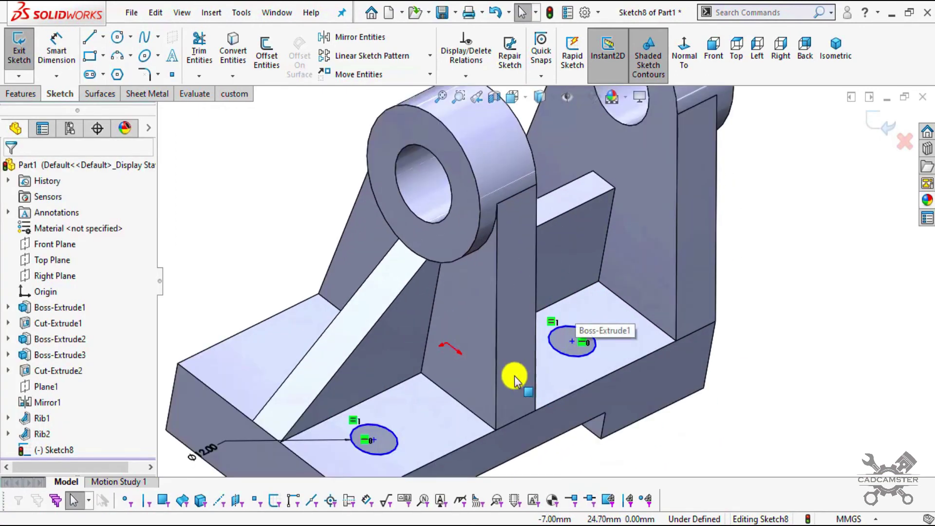
middle_click_drag(526, 368, 471, 375)
left_click(55, 38)
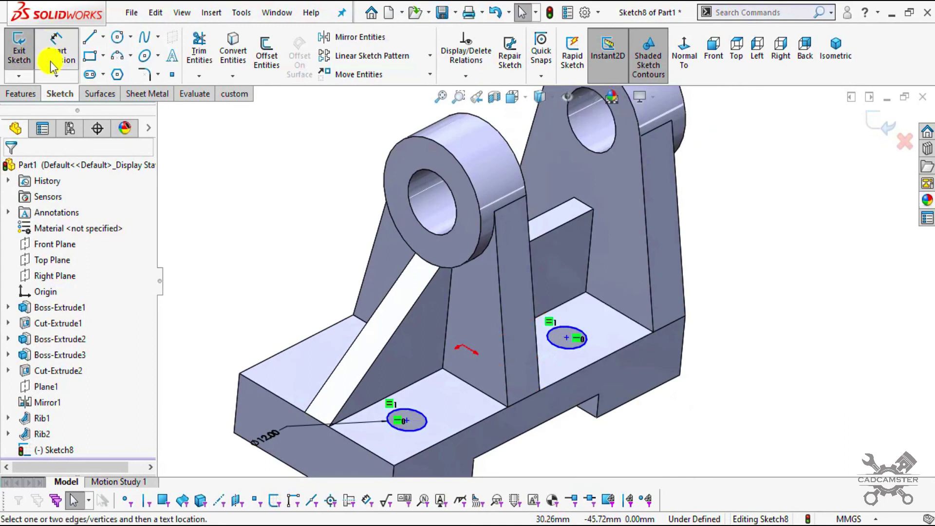
key("alt+Tab")
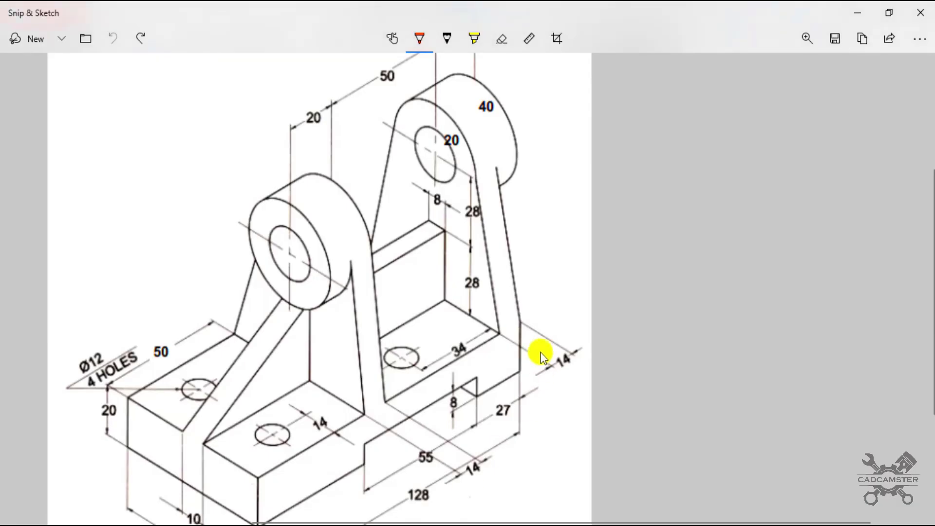
scroll(468, 385, "up", 5, "ctrl")
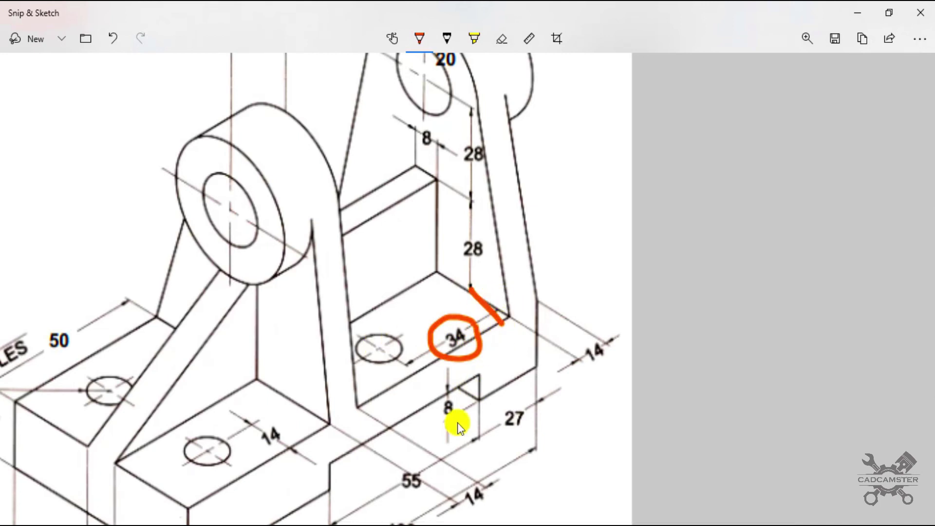
Step: Back in SOLIDWORKS, dimension the centre of the circle between the uprights 34 mm from the far upright's base edge
key("alt+Tab")
scroll(574, 313, "down", 5)
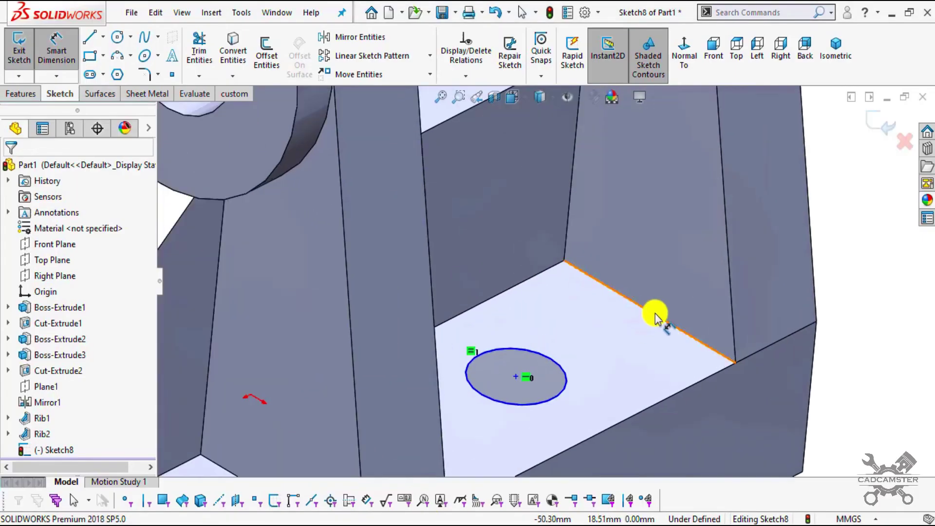
left_click(655, 316)
left_click(516, 376)
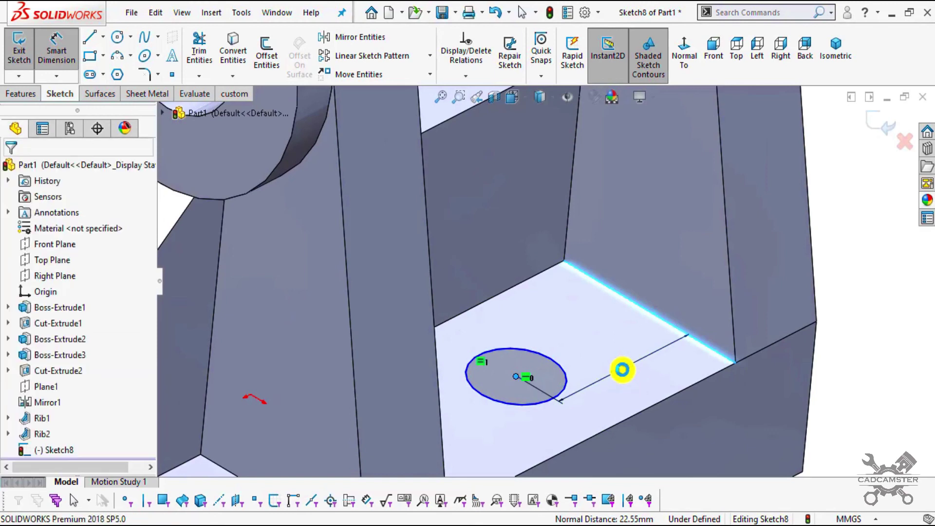
left_click(622, 370)
type("34")
key("Return")
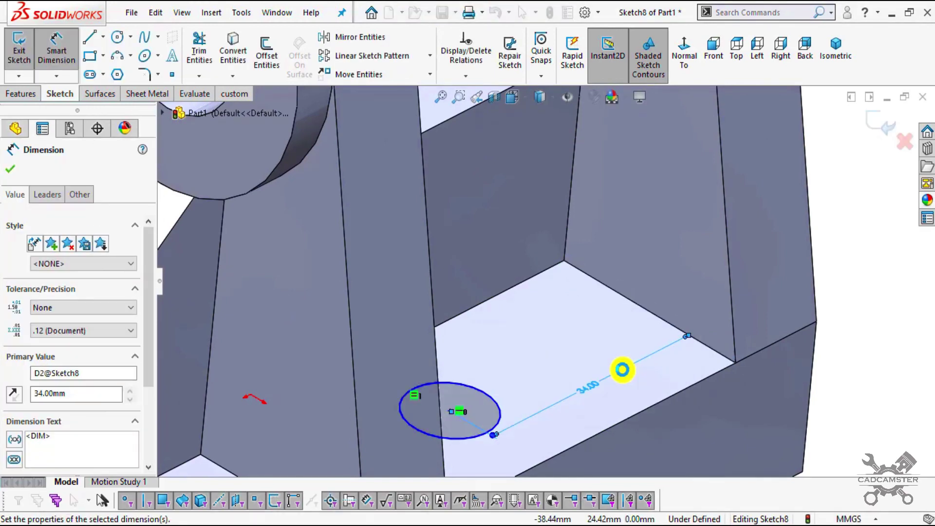
Step: Switch to the drawing in Snip & Sketch and mark the hole's distance from the base's long outer edge
scroll(908, 309, "up", 2)
left_click(907, 309)
middle_click_drag(580, 427, 550, 466)
key("ctrl+shift+z")
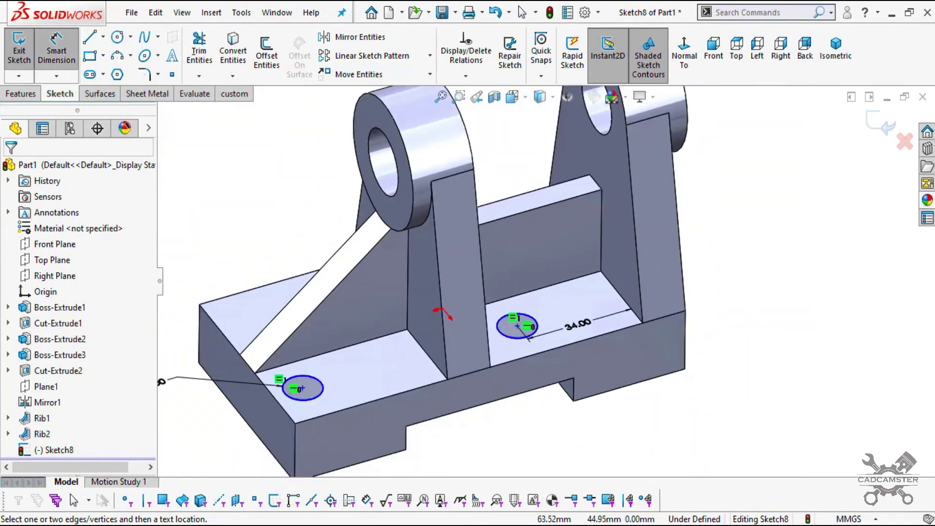
key("alt+Tab")
scroll(234, 251, "down", 4)
scroll(233, 238, "up", 1)
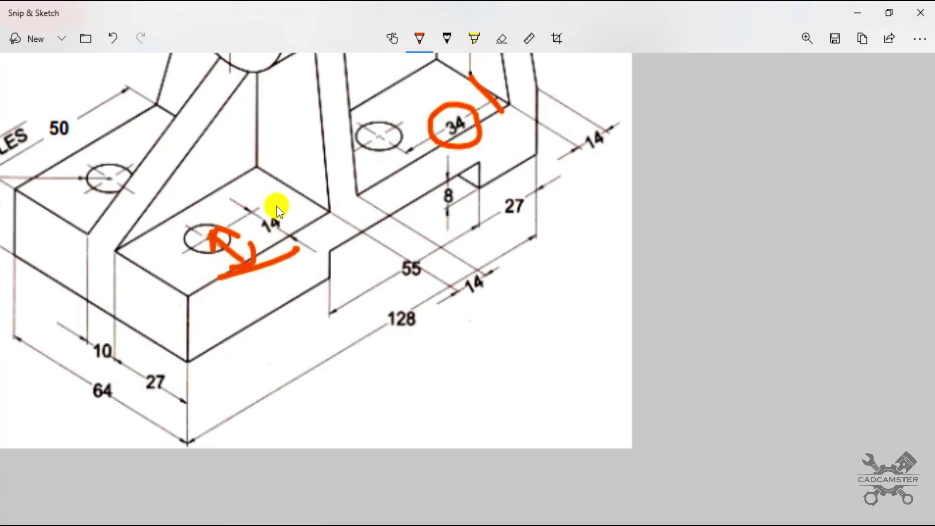
Step: Back in SOLIDWORKS, dimension the centre of the circle beside the sloping rib 14 mm from the base's long outer edge
key("alt+Tab")
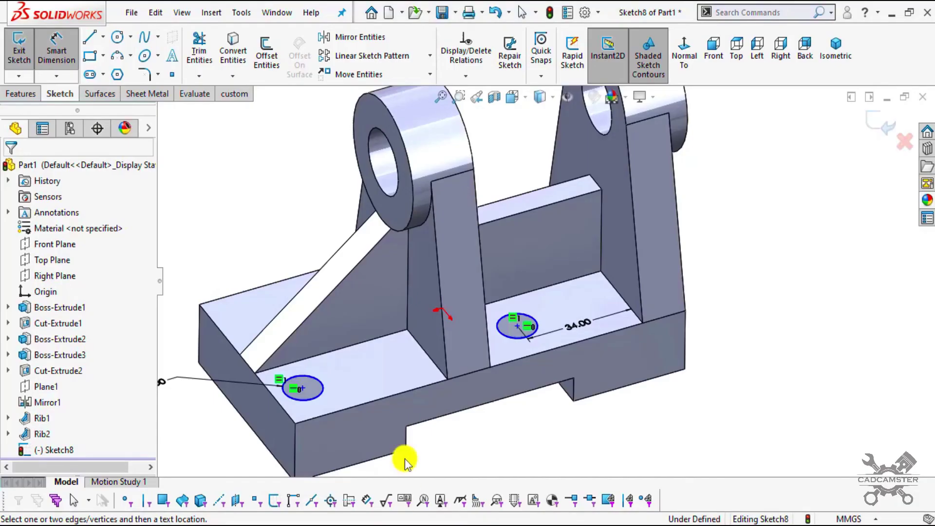
left_click(329, 419)
left_click(302, 389)
left_click(367, 386)
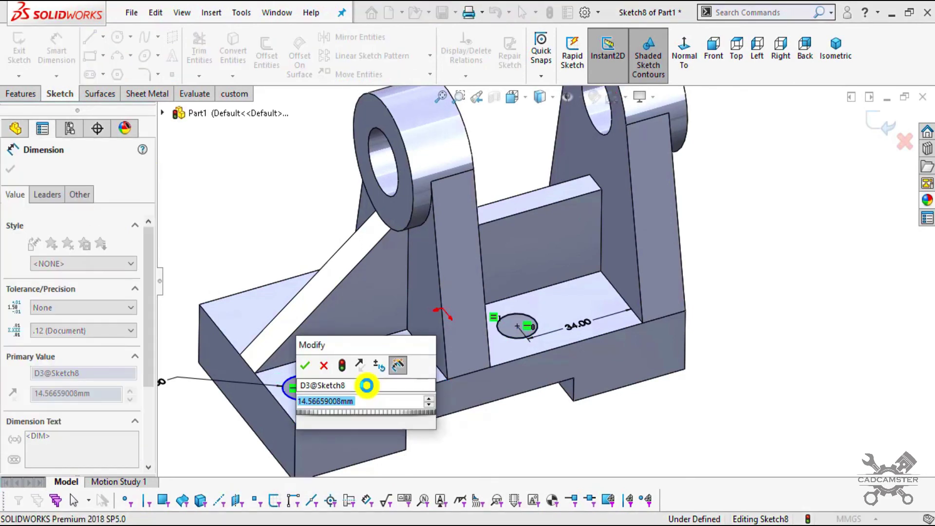
type("4")
key("Return")
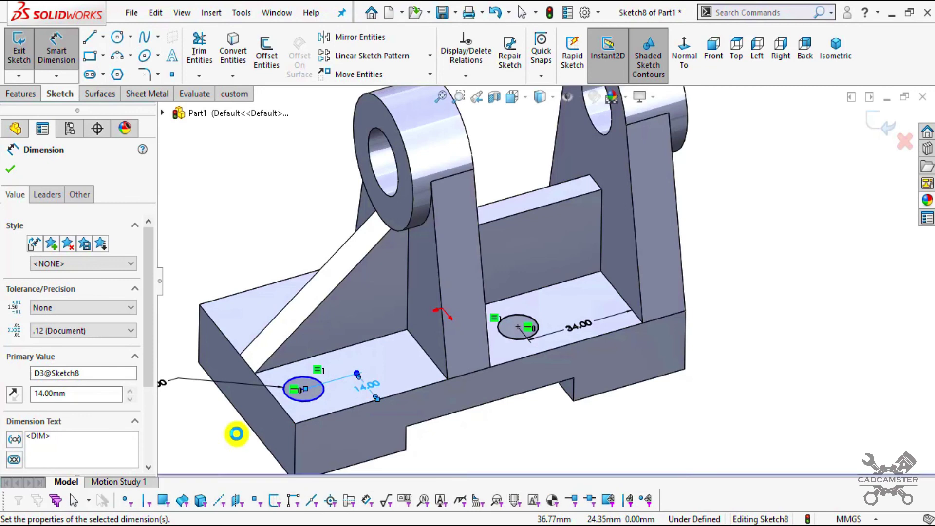
key("Escape")
Step: Dimension the centre of the circle beside the sloping rib 34 mm from the near upright's base edge
scroll(313, 371, "down", 5)
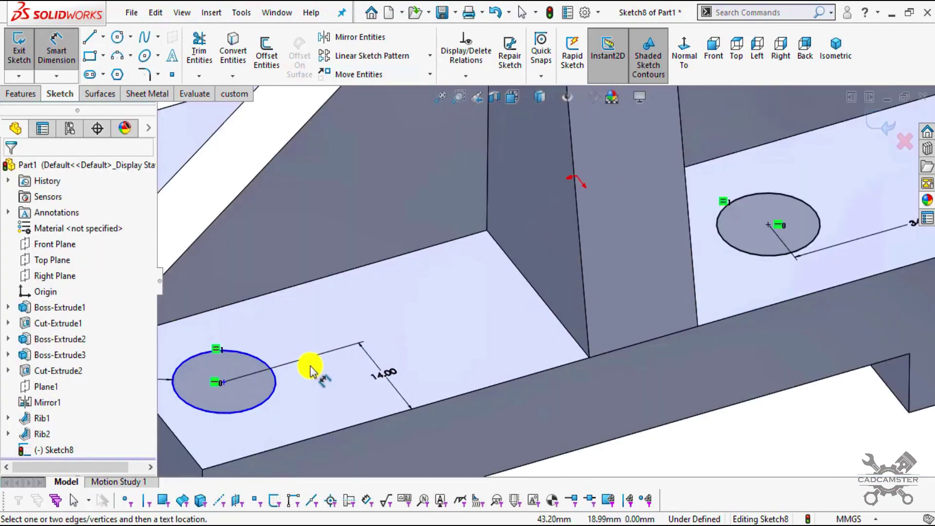
left_click(221, 382)
left_click(540, 299)
left_click(476, 320)
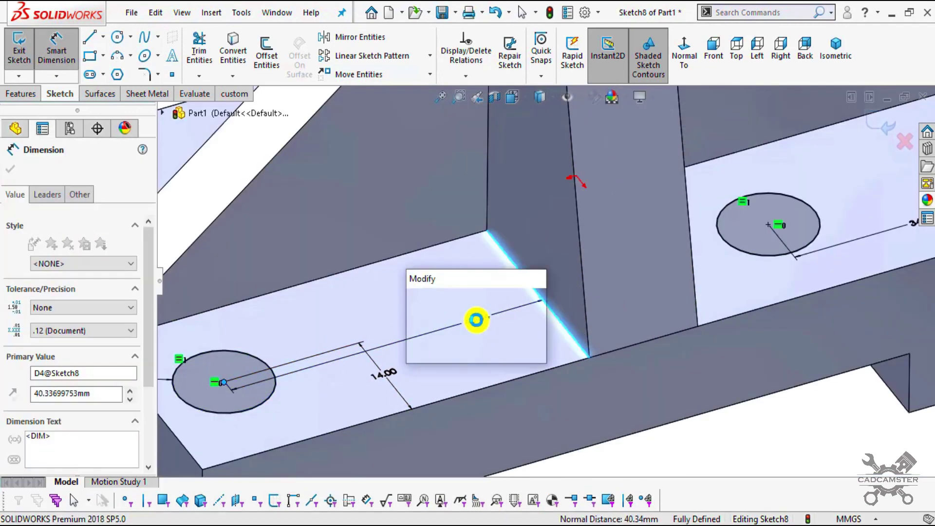
type("34")
key("Return")
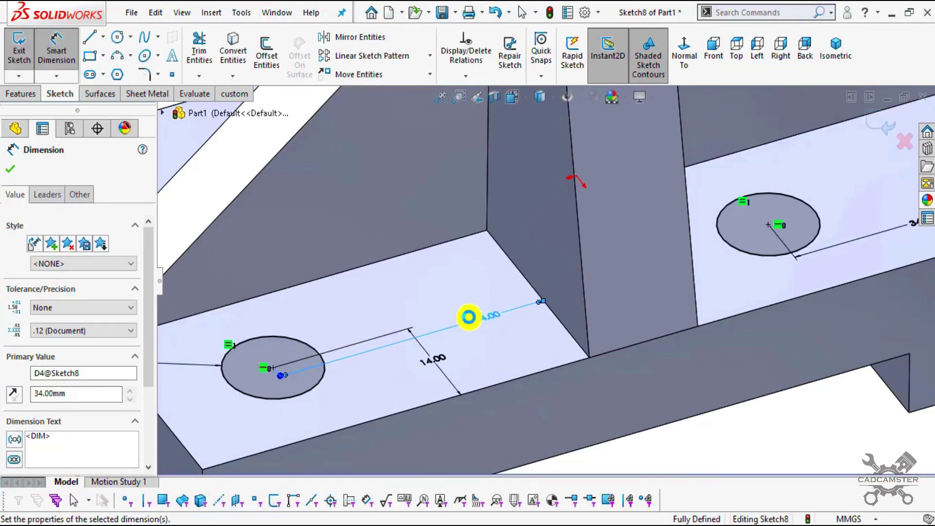
Step: Finish dimensioning and extrude-cut the two 12 mm circles on the base with the Through All end condition
scroll(455, 316, "up", 5)
middle_click_drag(501, 454, 5, 210)
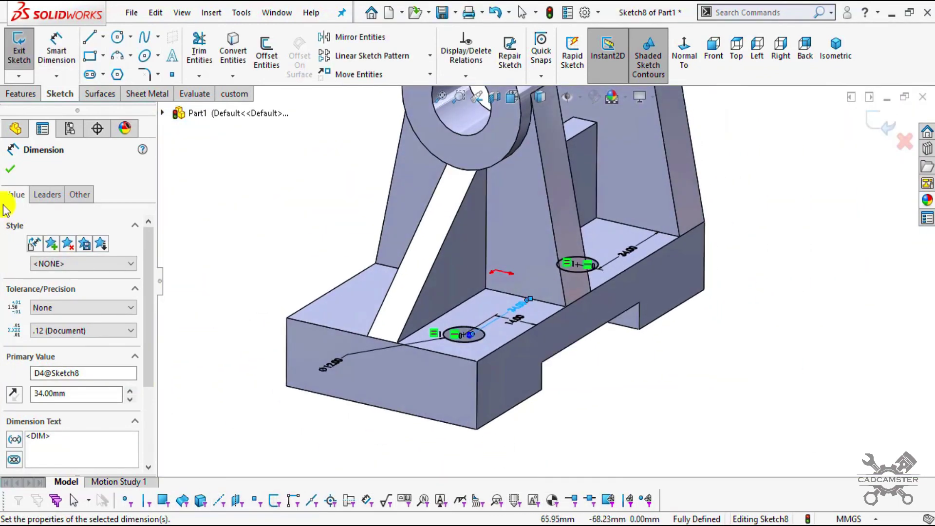
left_click(10, 169)
left_click(30, 95)
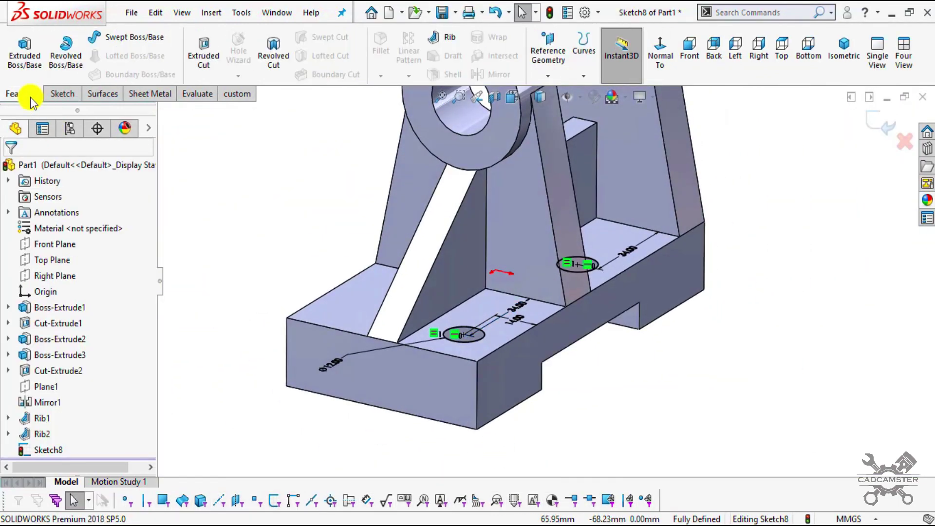
left_click(208, 45)
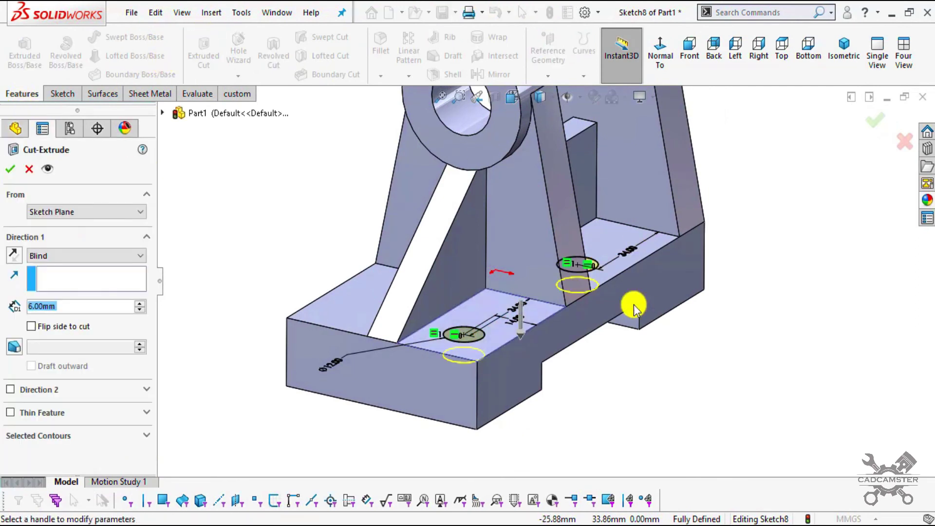
middle_click_drag(598, 387, 563, 336)
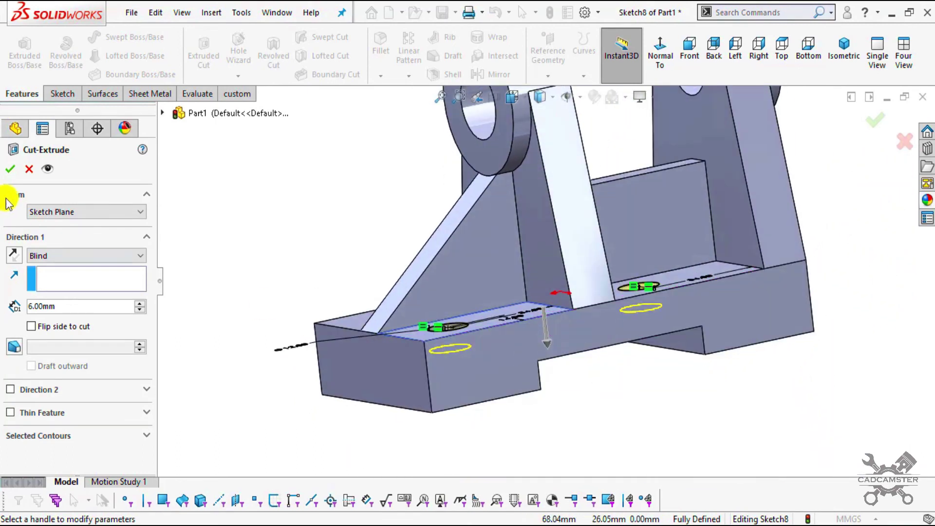
left_click(79, 256)
left_click(73, 270)
middle_click_drag(457, 331, 438, 234)
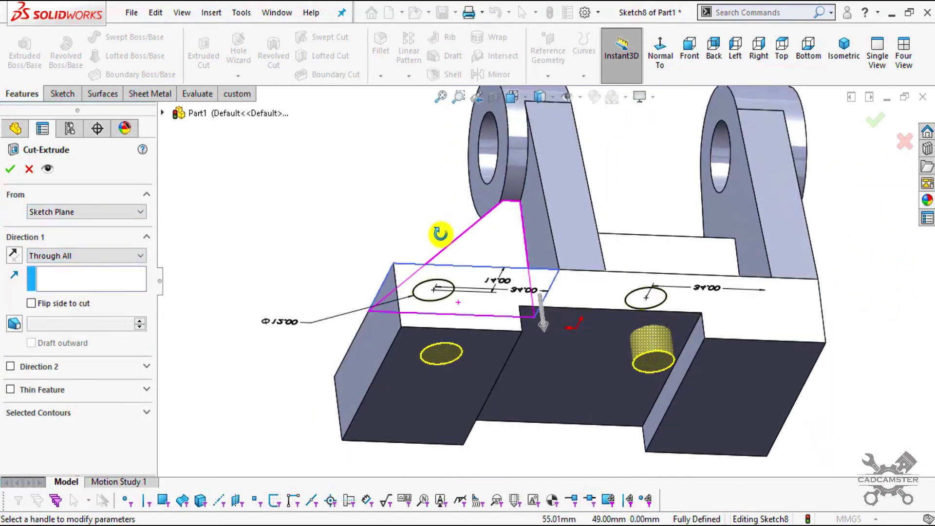
left_click(20, 169)
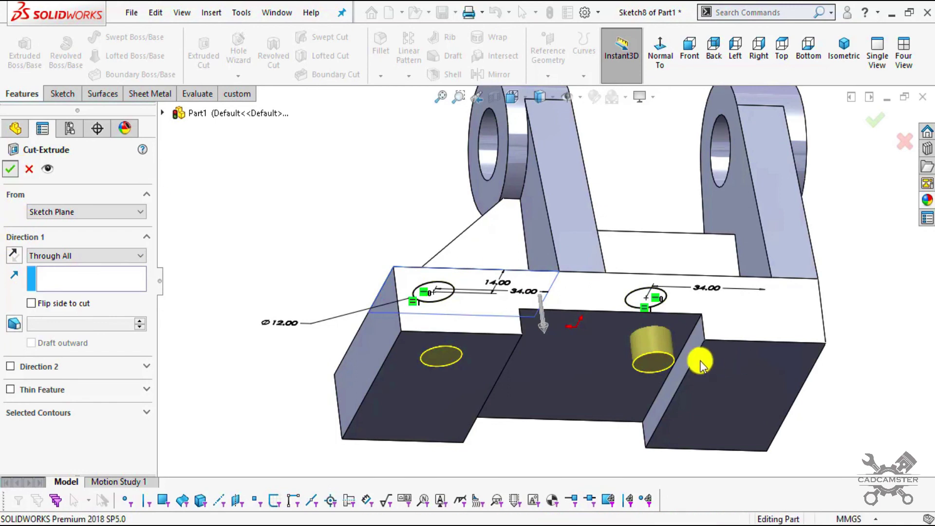
middle_click_drag(570, 371, 604, 259)
scroll(604, 260, "down", 2)
left_click(689, 313)
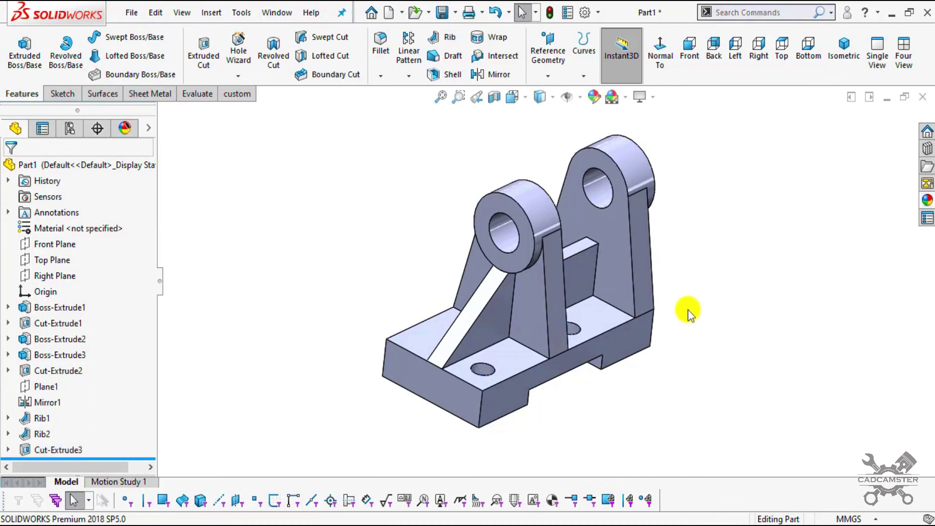
Step: Mirror the two-hole cut about the Front Plane to the opposite side of the base
scroll(598, 236, "up", 2)
scroll(574, 325, "down", 2)
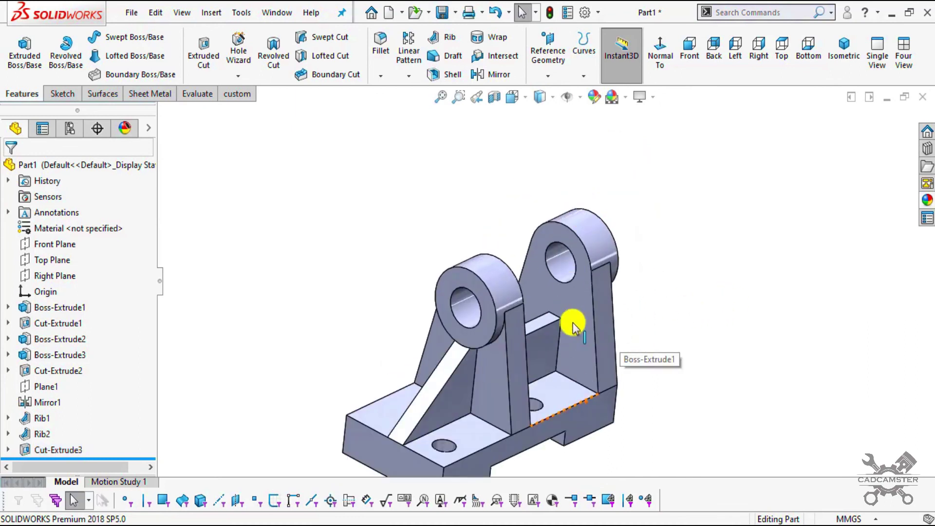
middle_click_drag(531, 374, 536, 336)
scroll(517, 384, "up", 1)
scroll(526, 350, "down", 2)
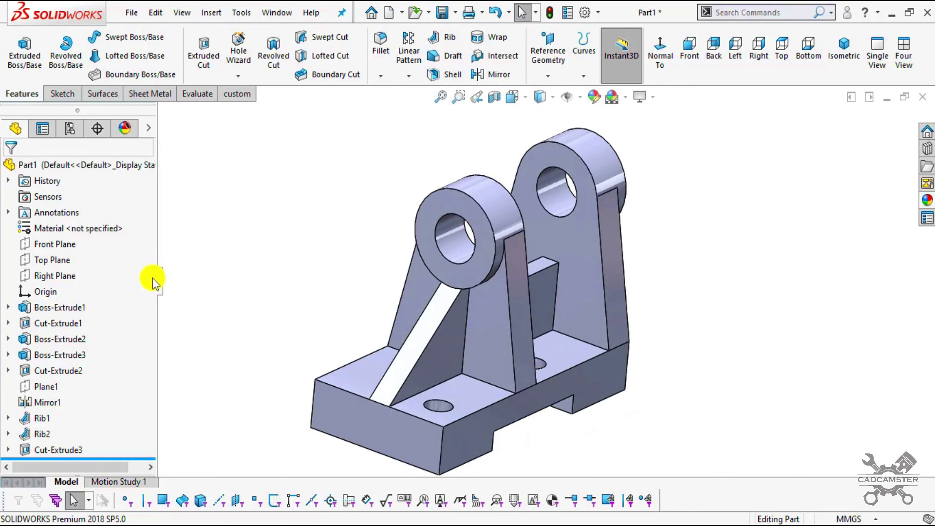
left_click(49, 244)
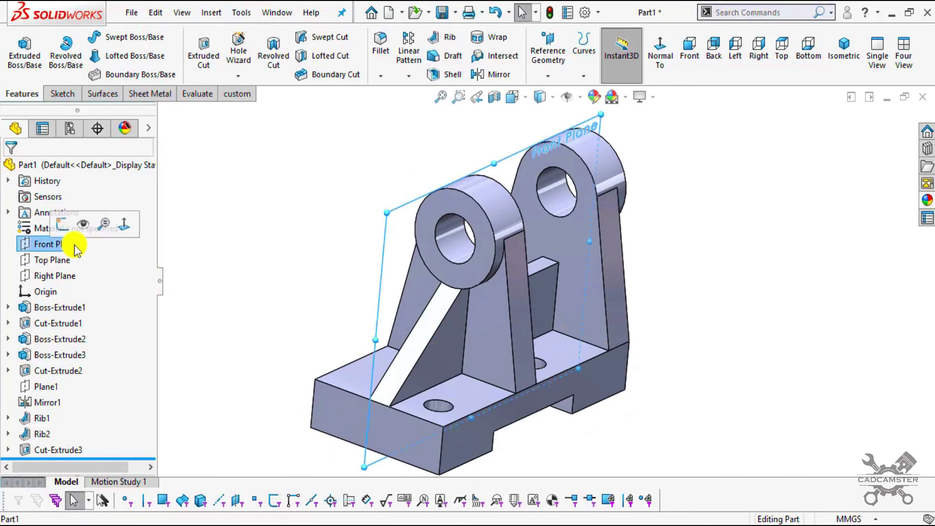
left_click(474, 76)
left_click(164, 115)
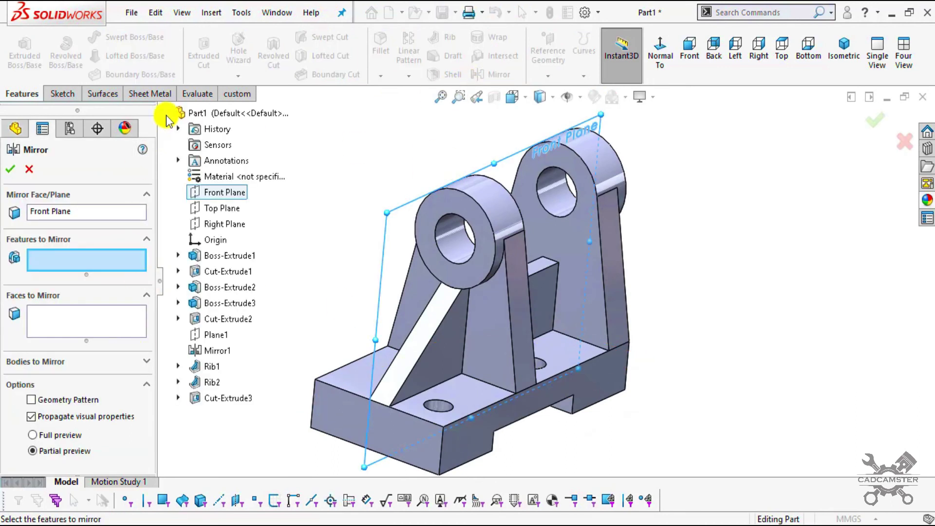
left_click(204, 403)
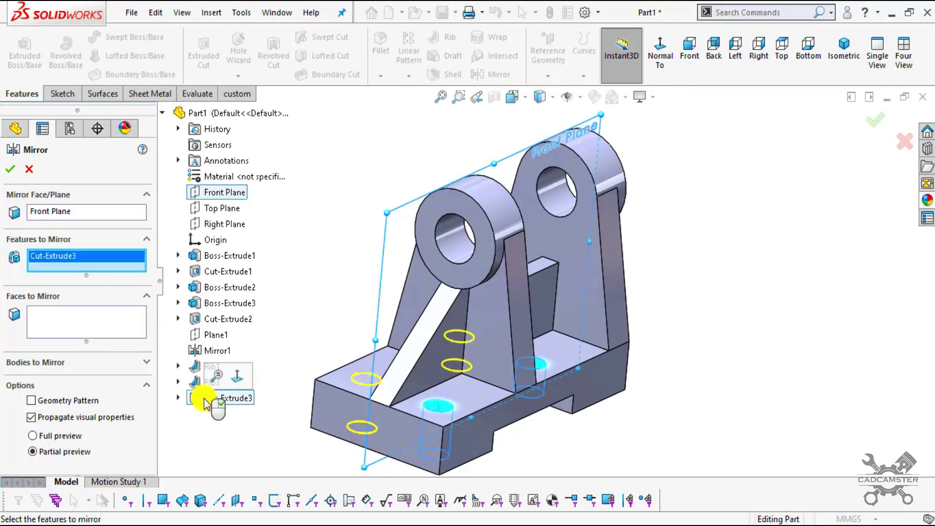
middle_click_drag(492, 361, 410, 403)
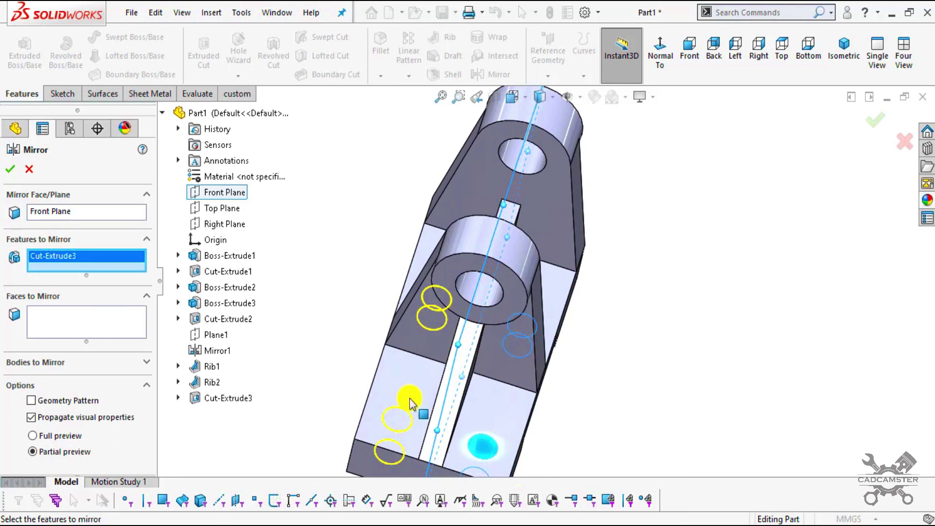
left_click(12, 169)
middle_click_drag(570, 288, 553, 273)
scroll(558, 311, "down", 3)
middle_click_drag(560, 337, 562, 310)
Step: Switch to the drawing in Snip & Sketch and check the whole dimensioned bracket for remaining features
key("alt+Tab")
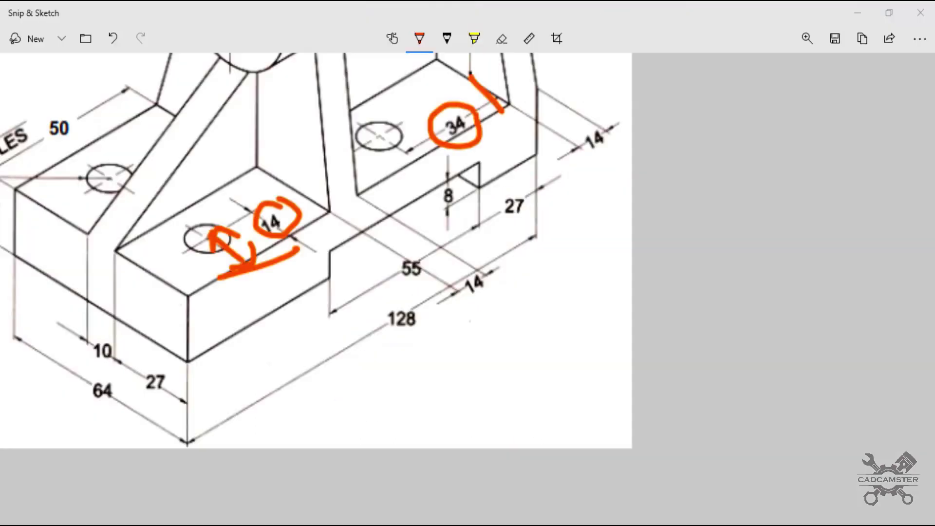
scroll(518, 367, "down", 4, "ctrl")
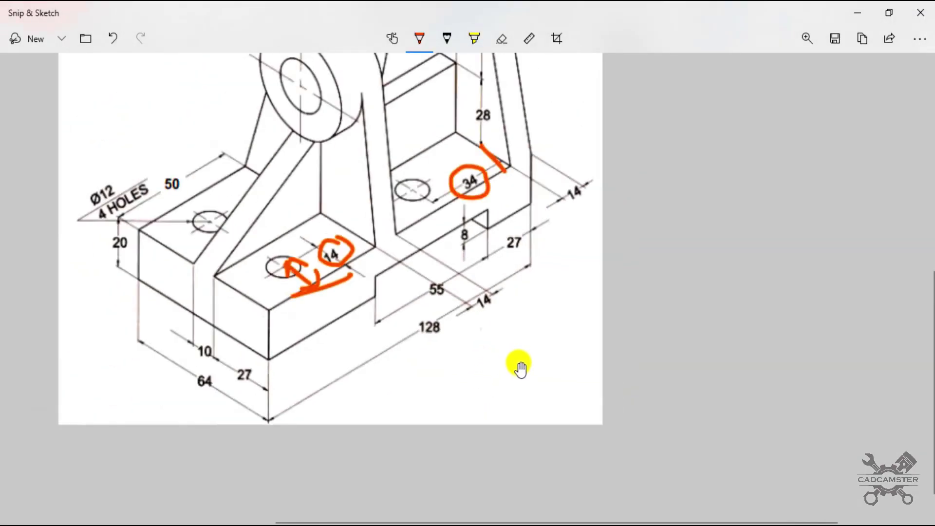
scroll(502, 219, "up", 2, "ctrl")
scroll(540, 367, "down", 2, "ctrl")
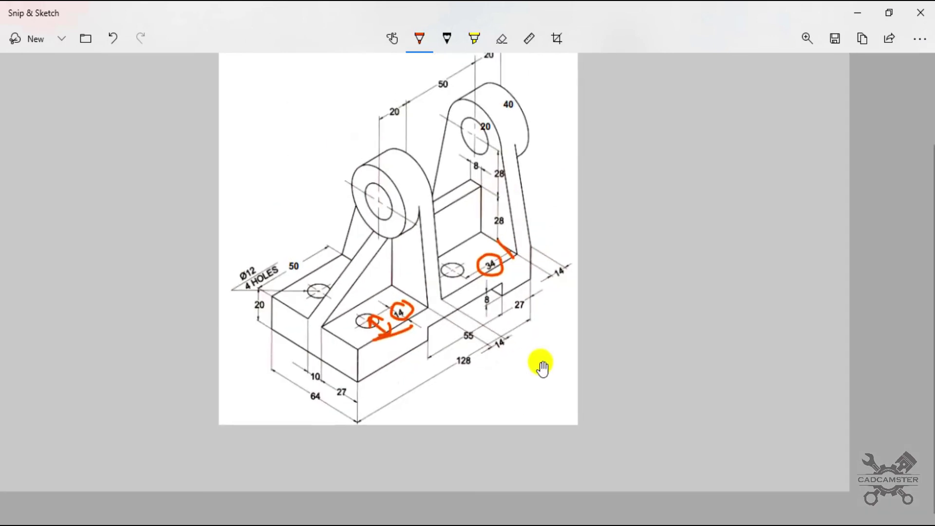
scroll(462, 95, "up", 2, "ctrl")
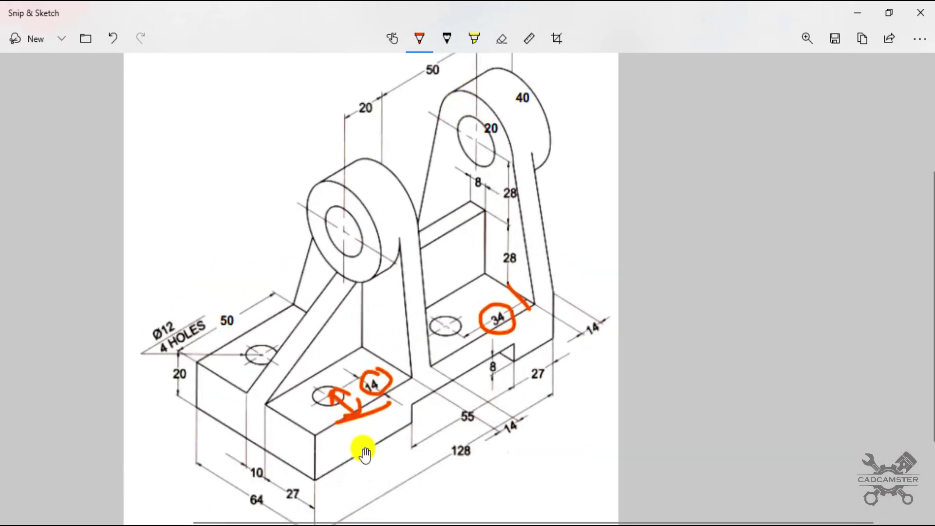
scroll(428, 293, "down", 2, "ctrl")
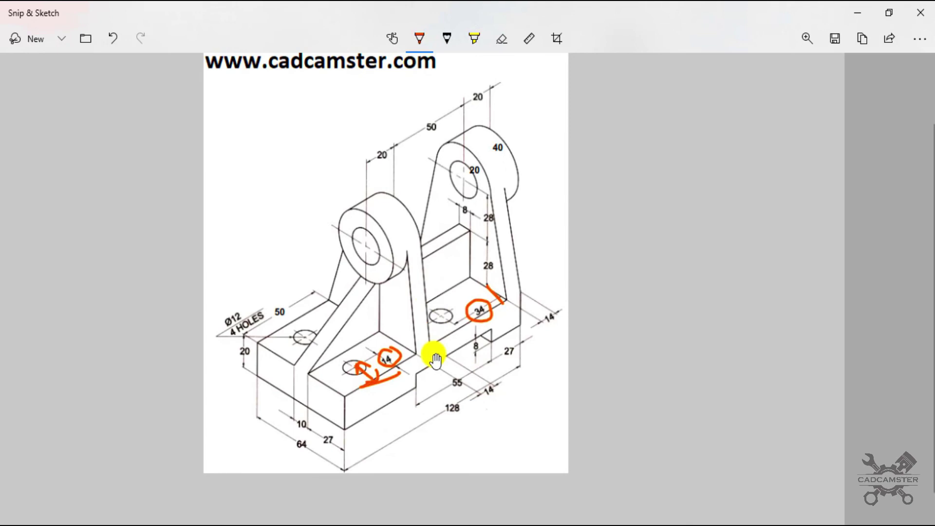
Step: Return to SOLIDWORKS and inspect the bracket with its bosses, ribs and base holes against the drawing
left_click(386, 504)
middle_click_drag(525, 292, 535, 329)
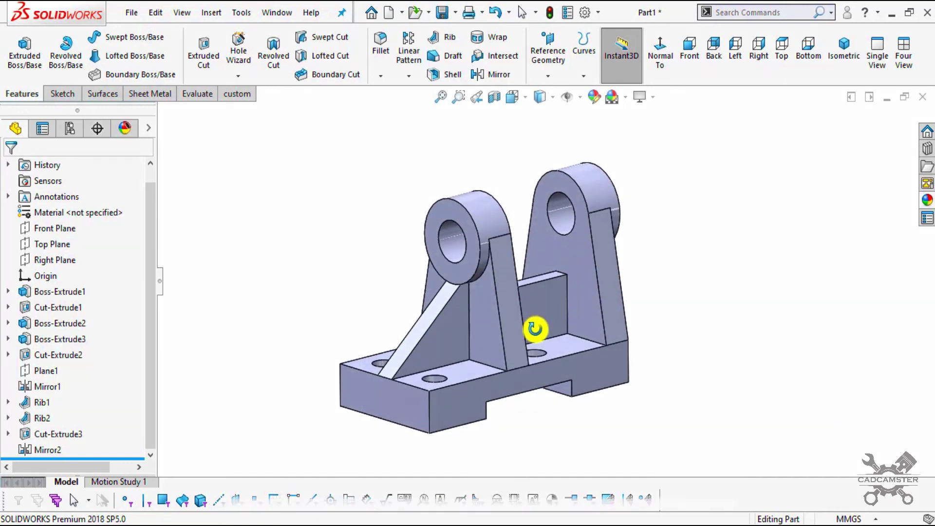
scroll(601, 199, "up", 3)
left_click(521, 12)
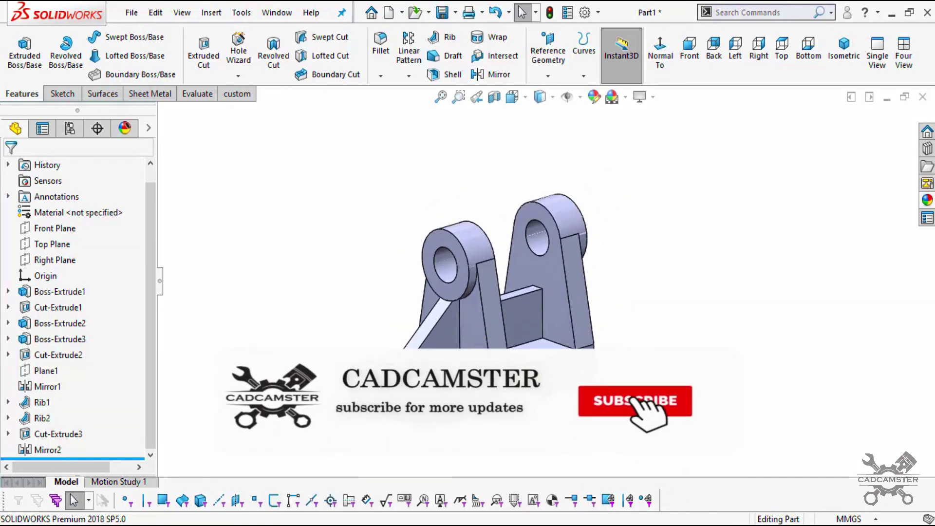
middle_click_drag(478, 467, 453, 470)
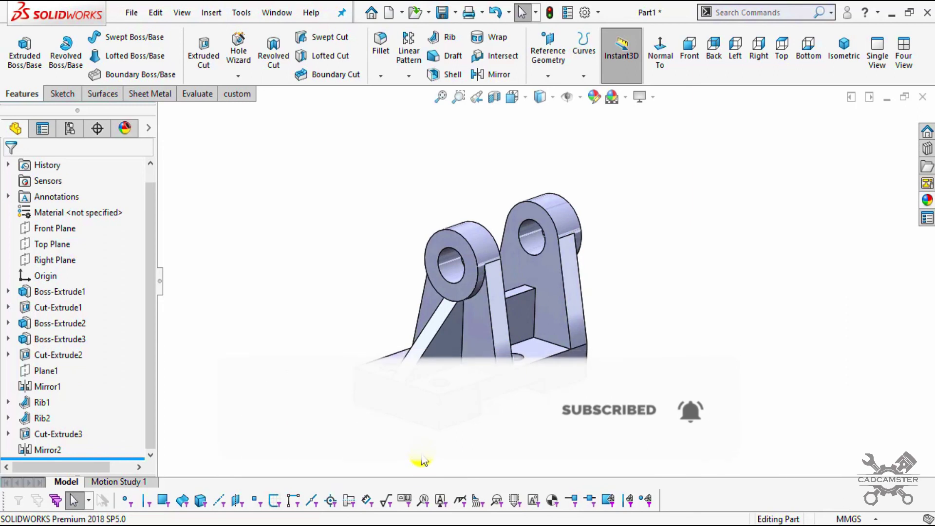